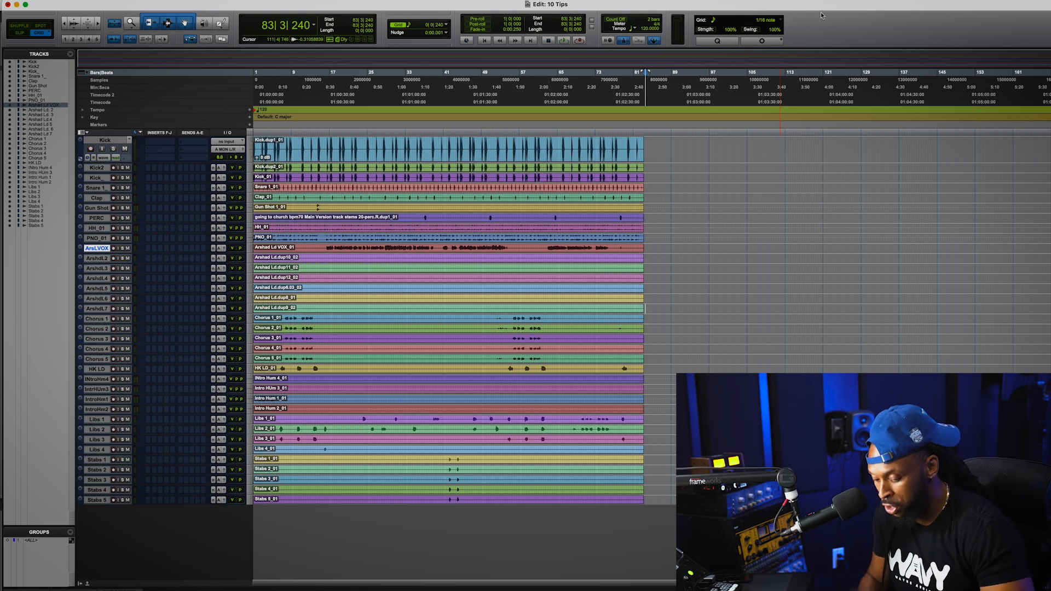
Bring up the new session dialog and dismiss it, and do the same with the New Tracks dialog
key("super+n")
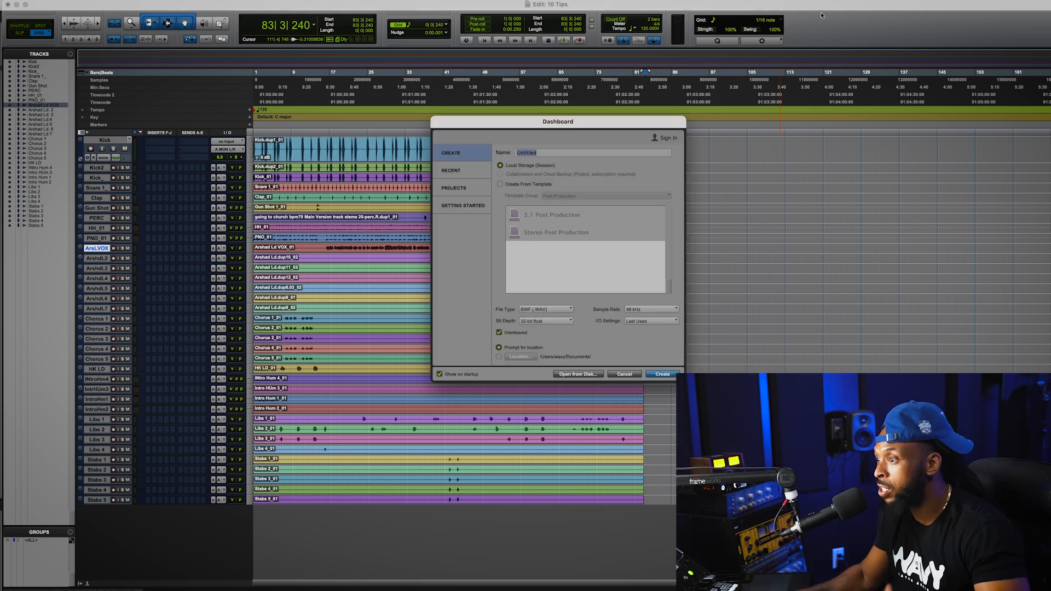
left_click(621, 374)
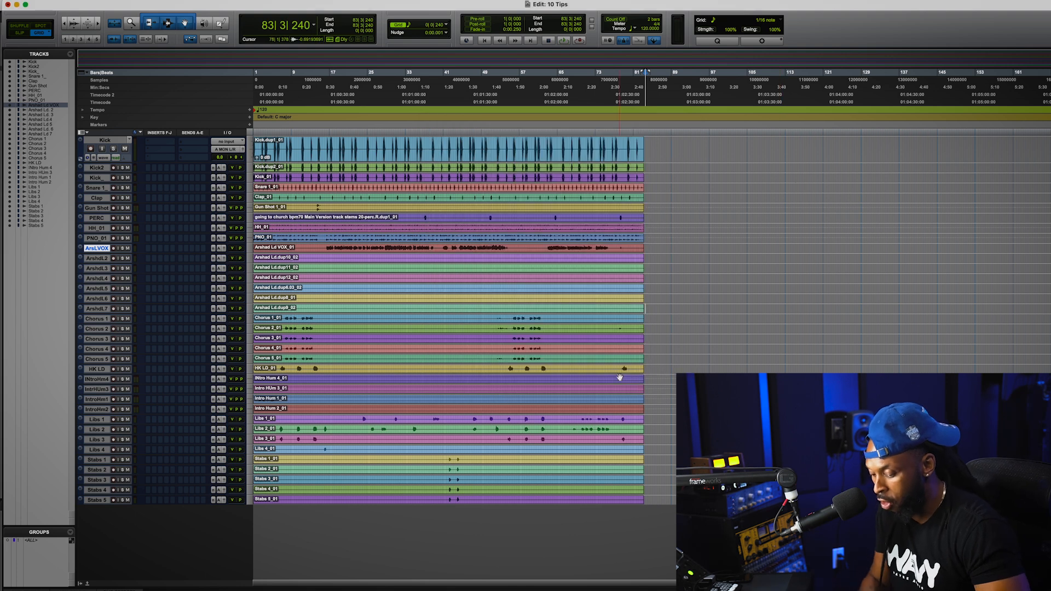
key("shift+super+n")
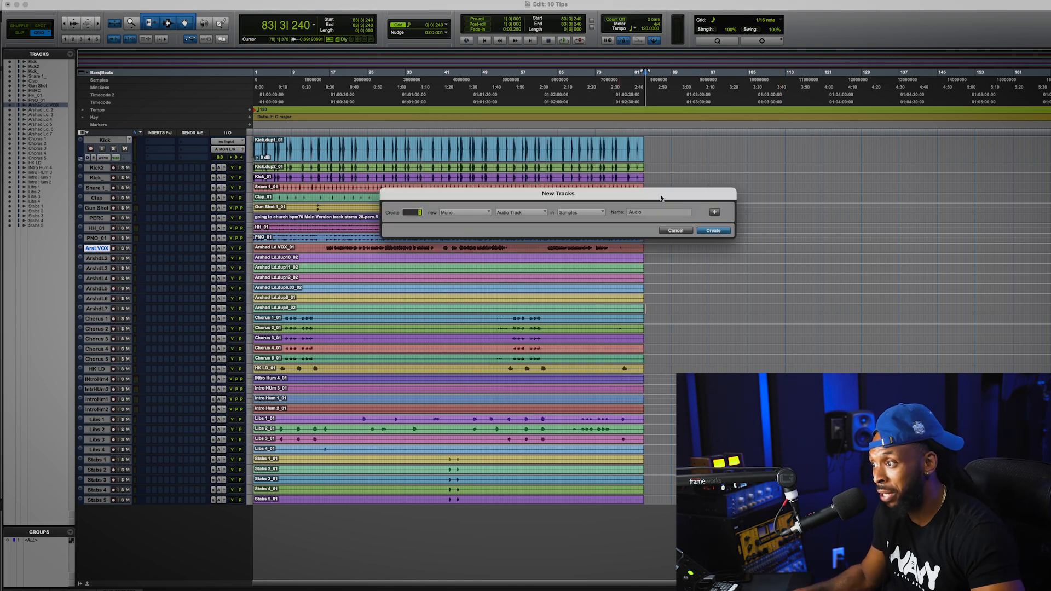
left_click(676, 231)
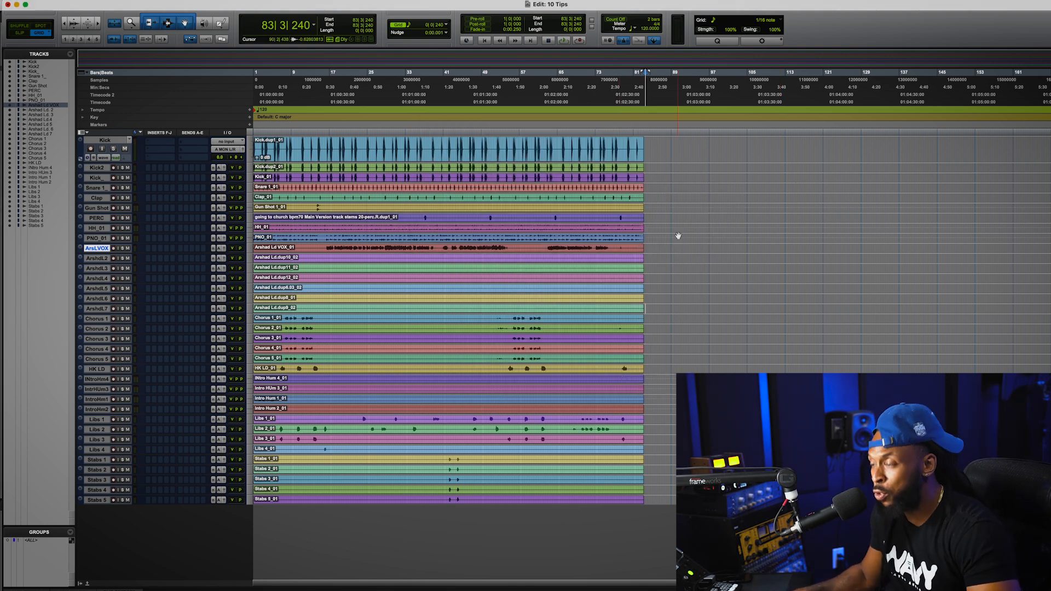
Zoom the Edit window timeline in and back out to the full arrangement
key("t")
key("t")
key("t")
key("t")
key("r")
key("r")
key("r")
key("r")
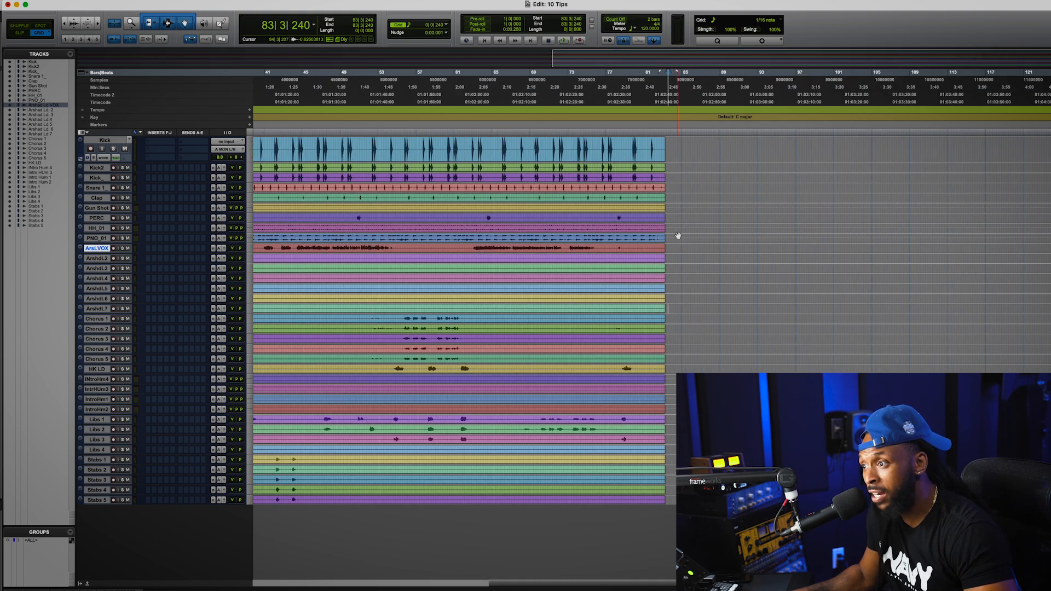
key("t")
key("t")
key("r")
key("r")
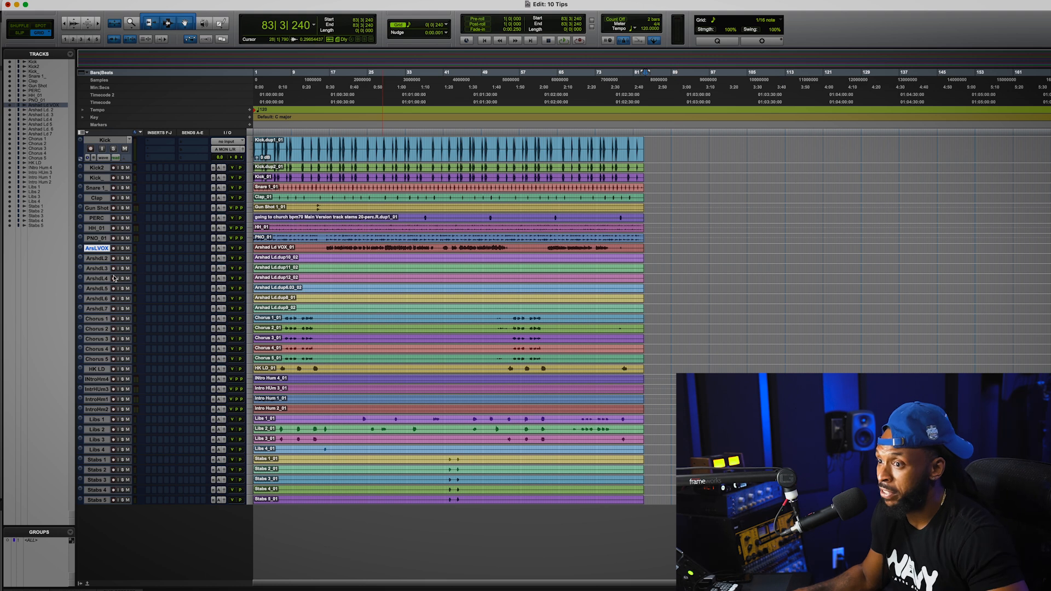
Switch to the Mix window, bring the first Kick channel into view and hide the track list
key("super+equal")
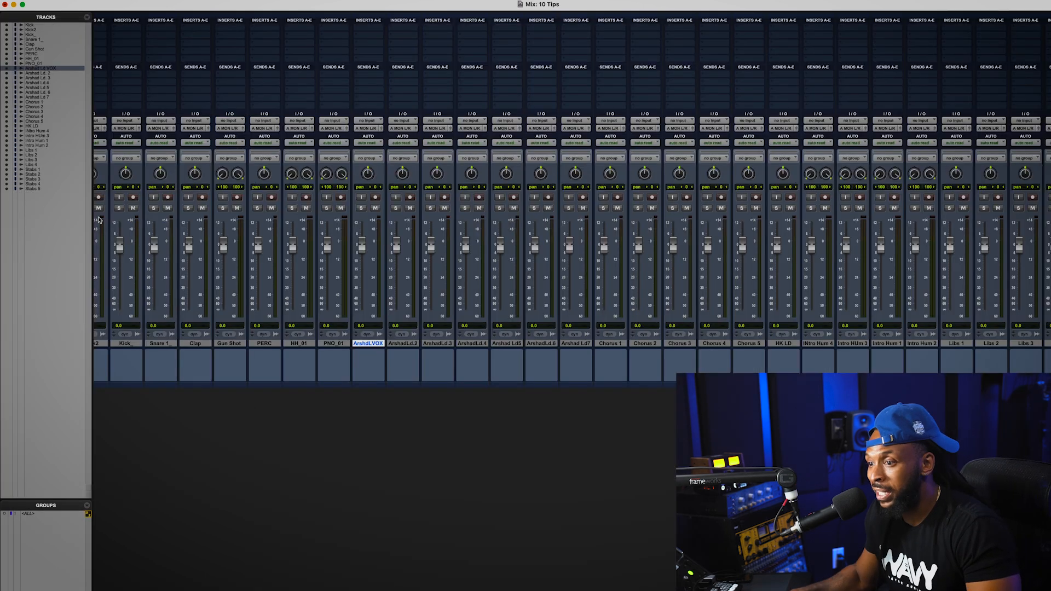
scroll(336, 399, "left", 3)
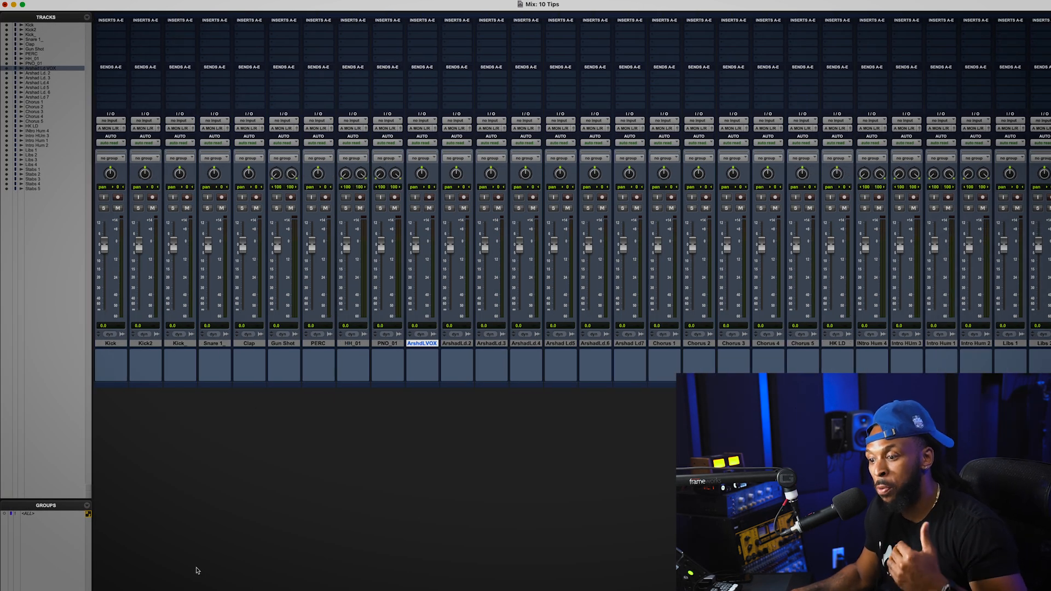
left_click(4, 588)
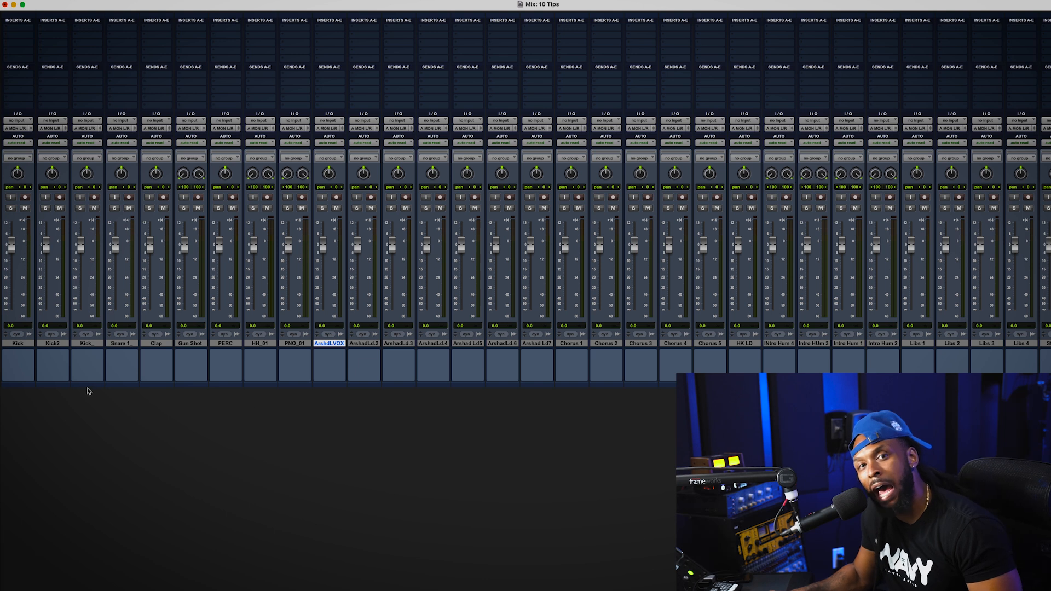
Mute all tracks at once and unmute them all again
left_click(163, 209, "alt")
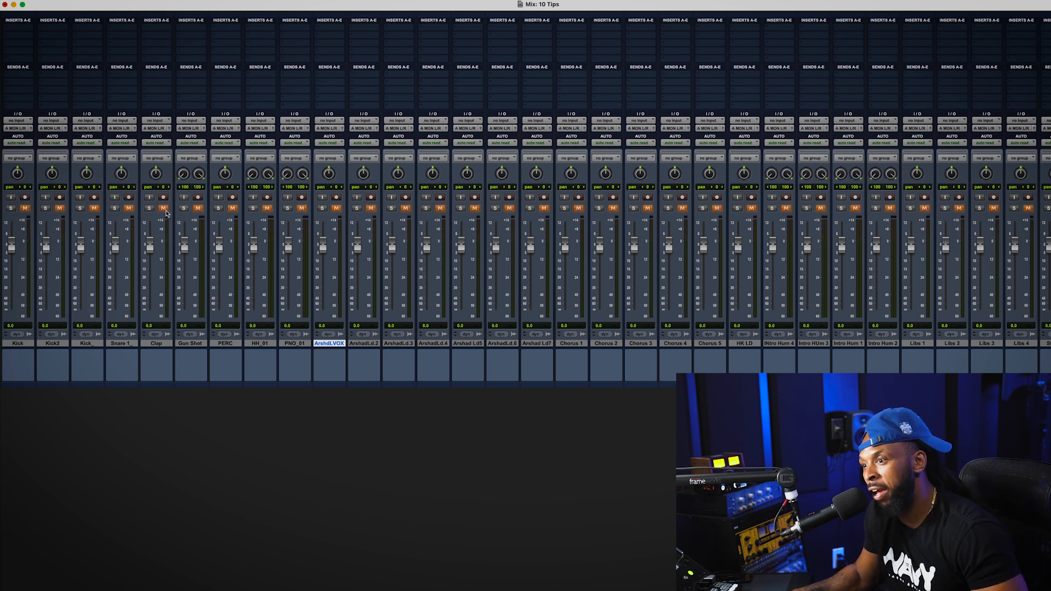
left_click(163, 209, "alt")
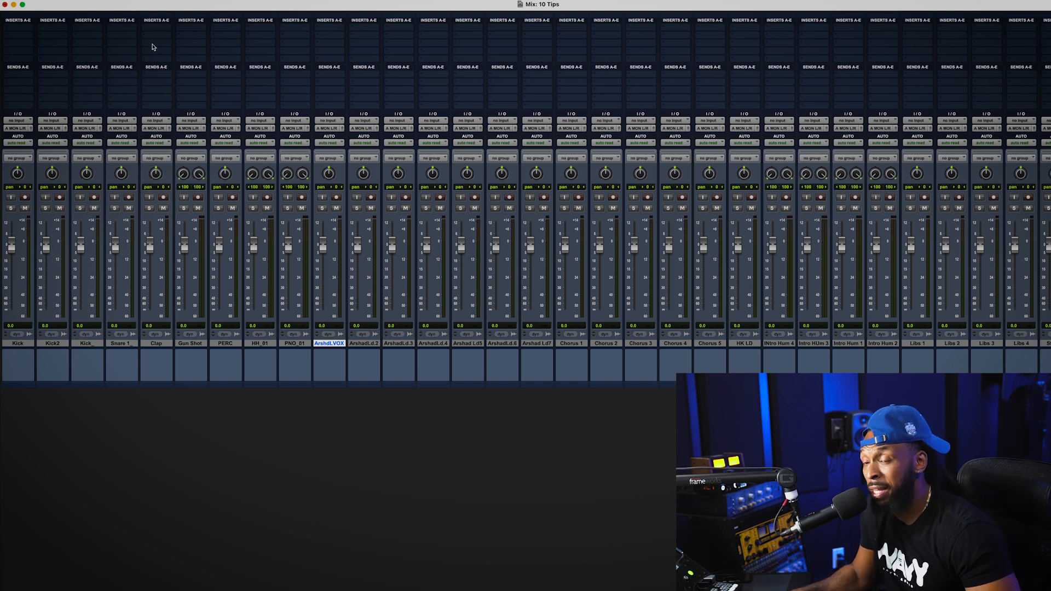
Insert FabFilter Pro-Q 3 in the first insert slot of every track at once and close its plug-in window
left_click(20, 33)
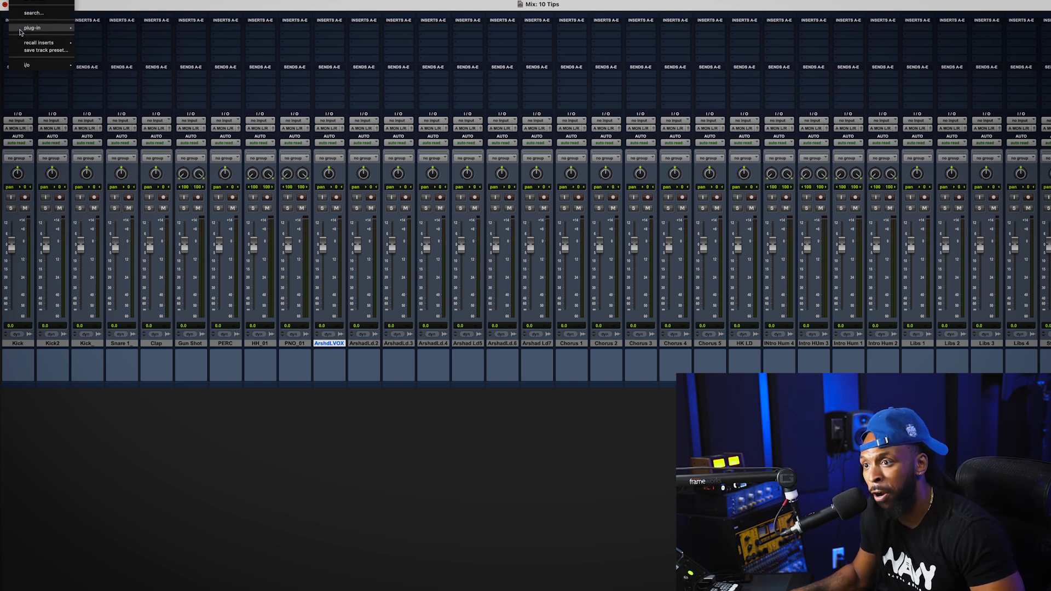
mouse_move(35, 28)
left_click(115, 30, "alt")
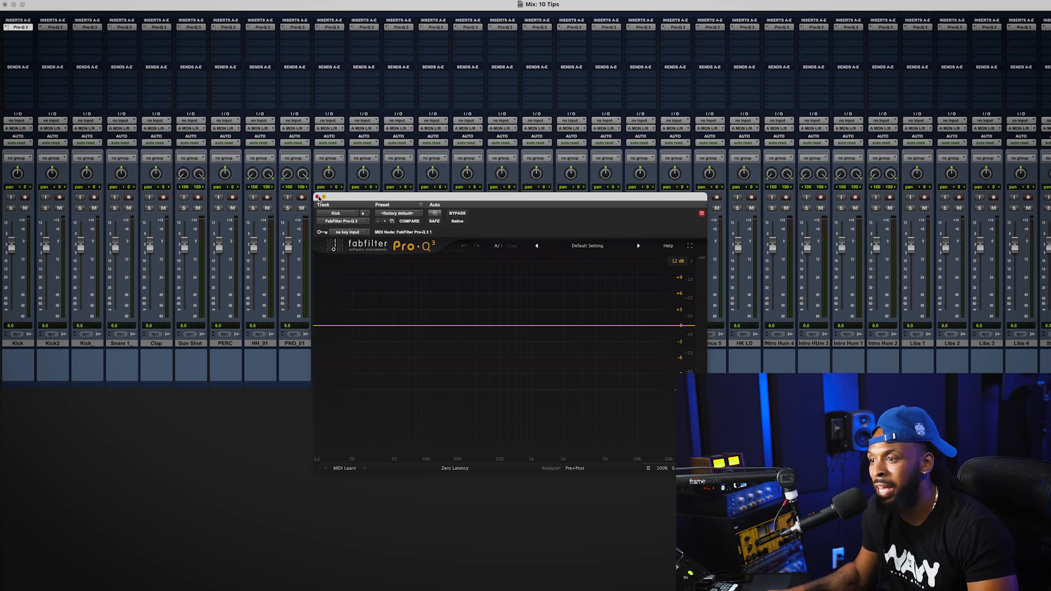
left_click(318, 197)
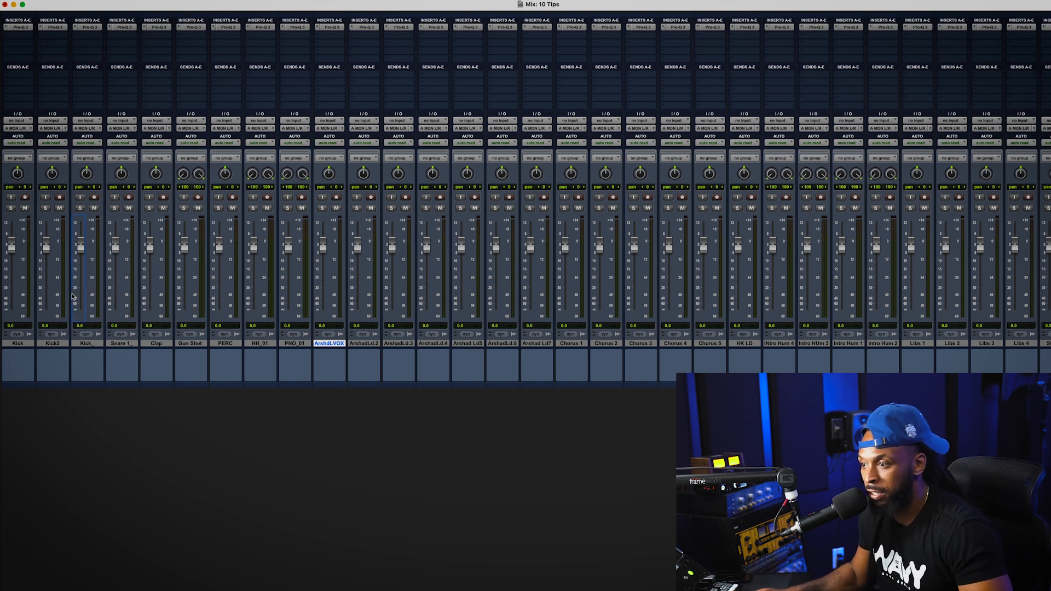
Select the tracks from Kick through HH_01 and remove the Pro-Q 3 insert from only those tracks
left_click(19, 343)
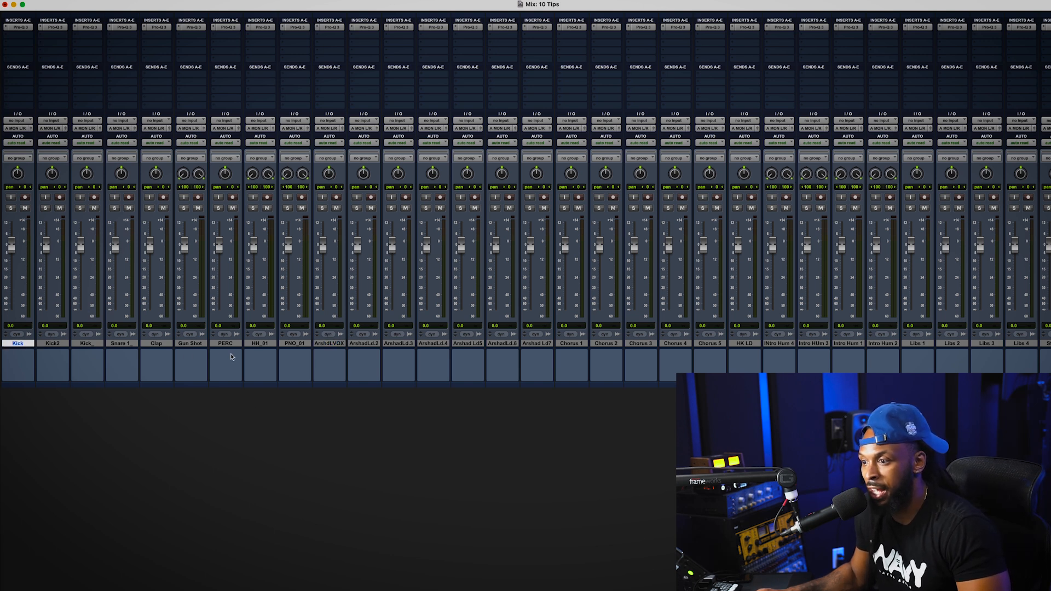
left_click(262, 344, "shift")
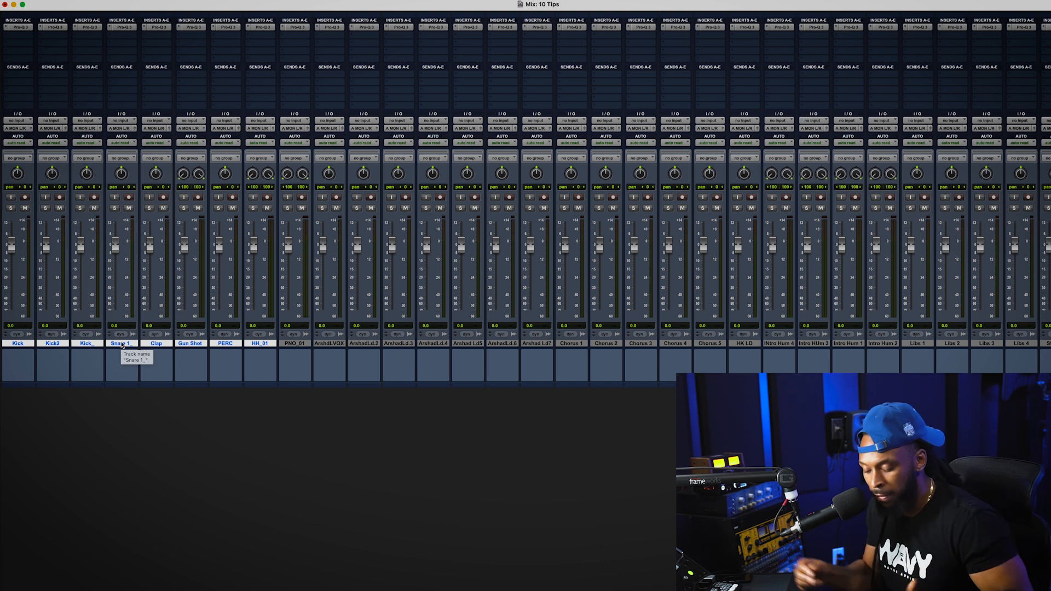
left_click(7, 33)
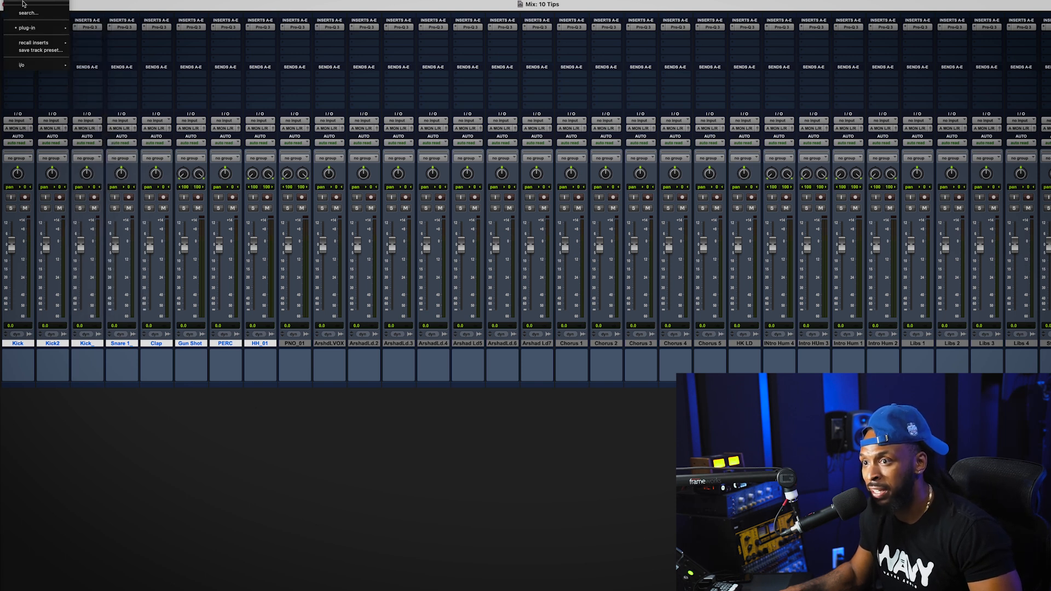
left_click(23, 4, "alt+shift")
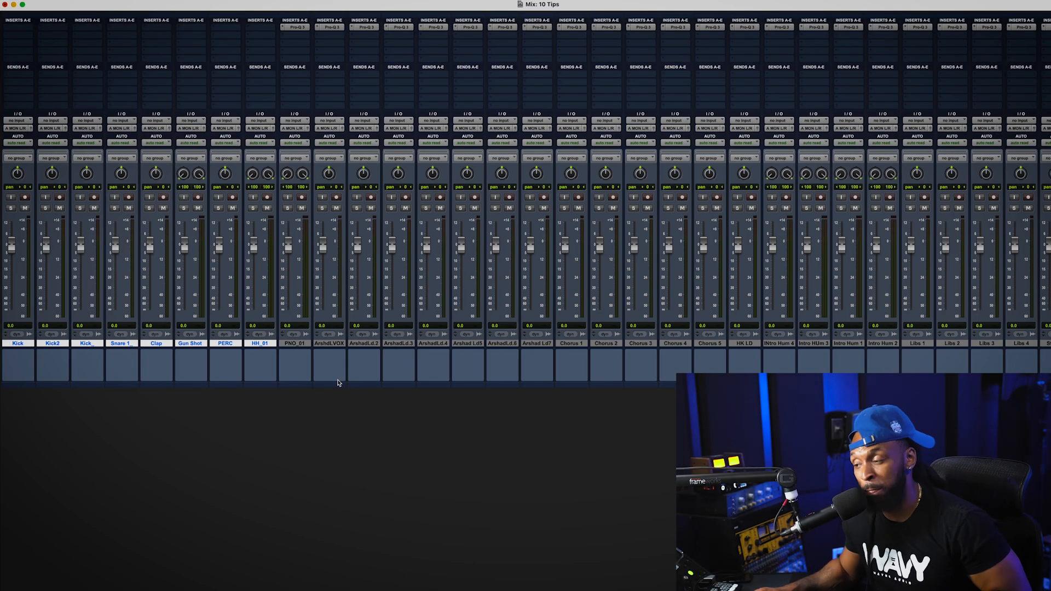
Reposition the Mix window slightly and select the last track, Stabs 5
scroll(338, 383, "right", 2)
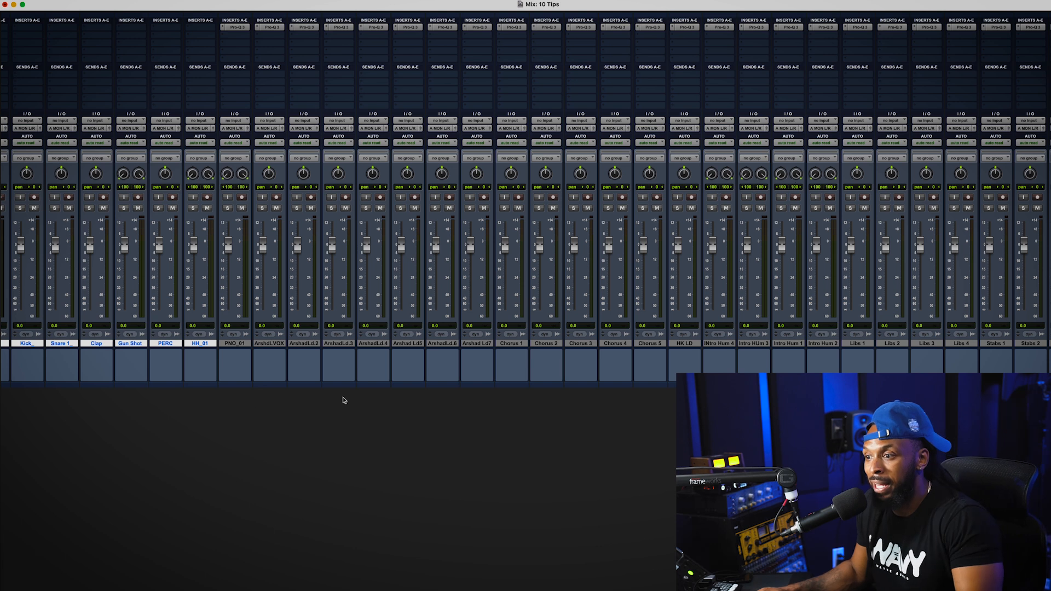
scroll(350, 400, "left", 3)
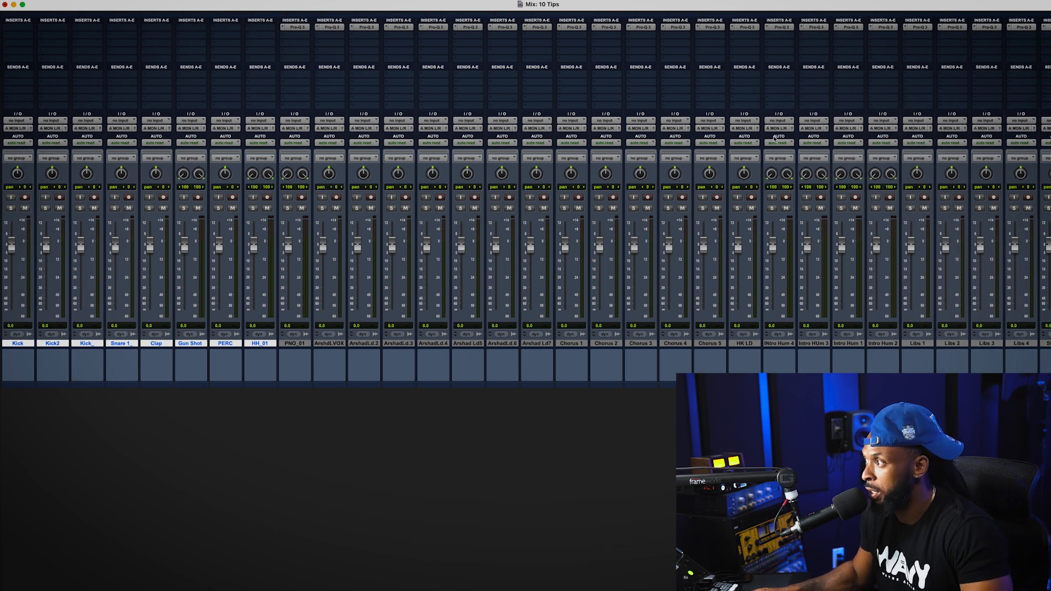
left_click_drag(822, 6, 849, 7)
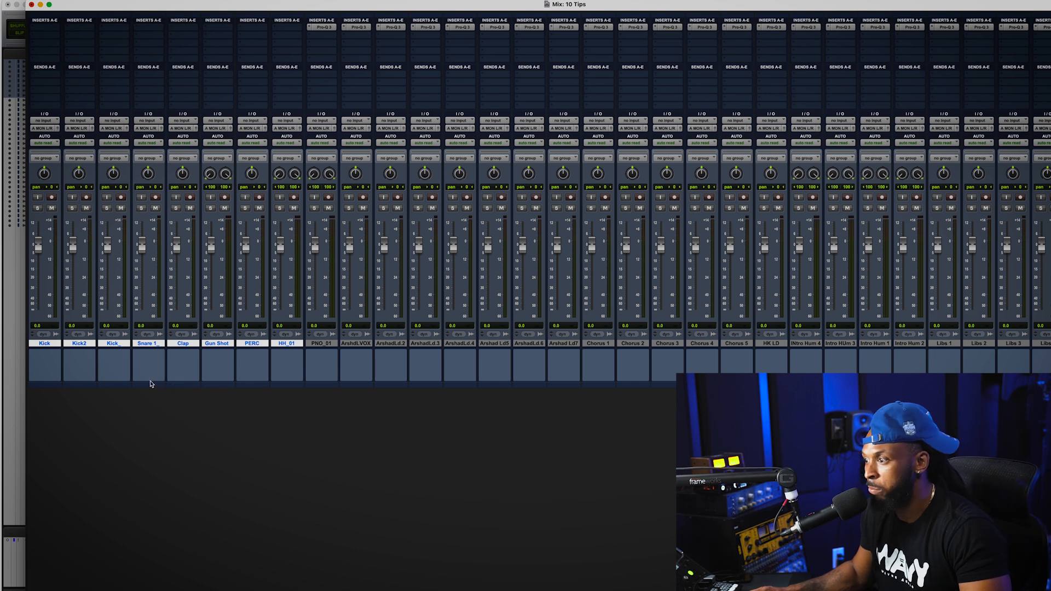
scroll(225, 398, "right", 5)
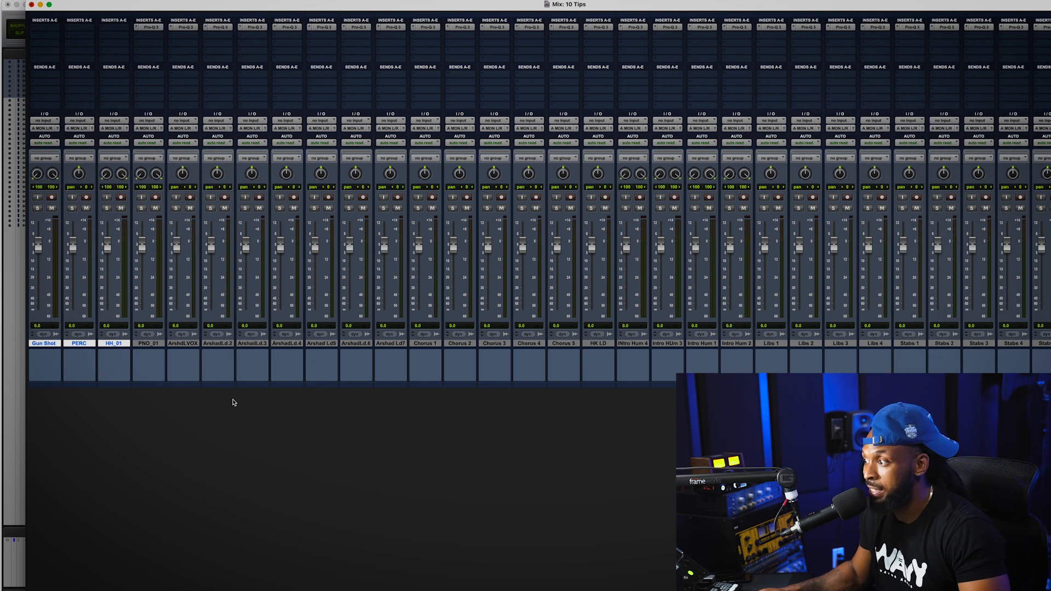
scroll(234, 402, "left", 5)
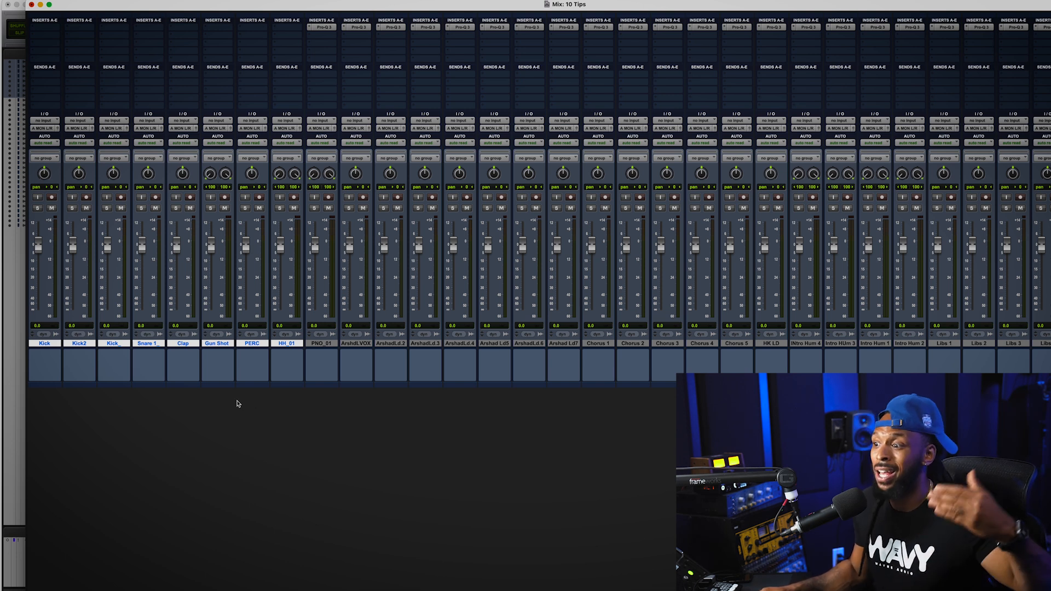
scroll(236, 403, "right", 5)
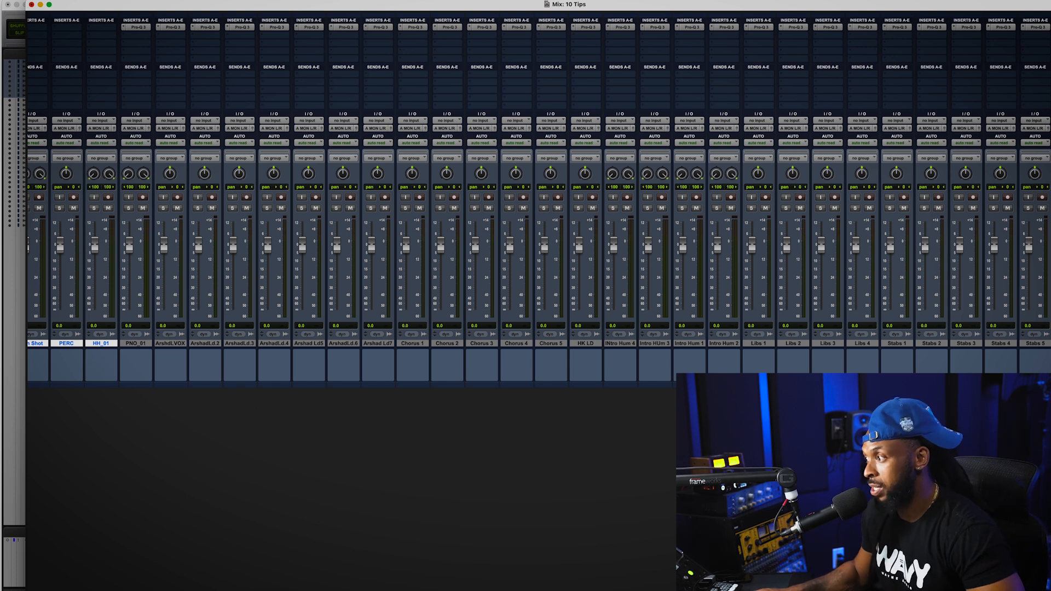
left_click(1046, 343)
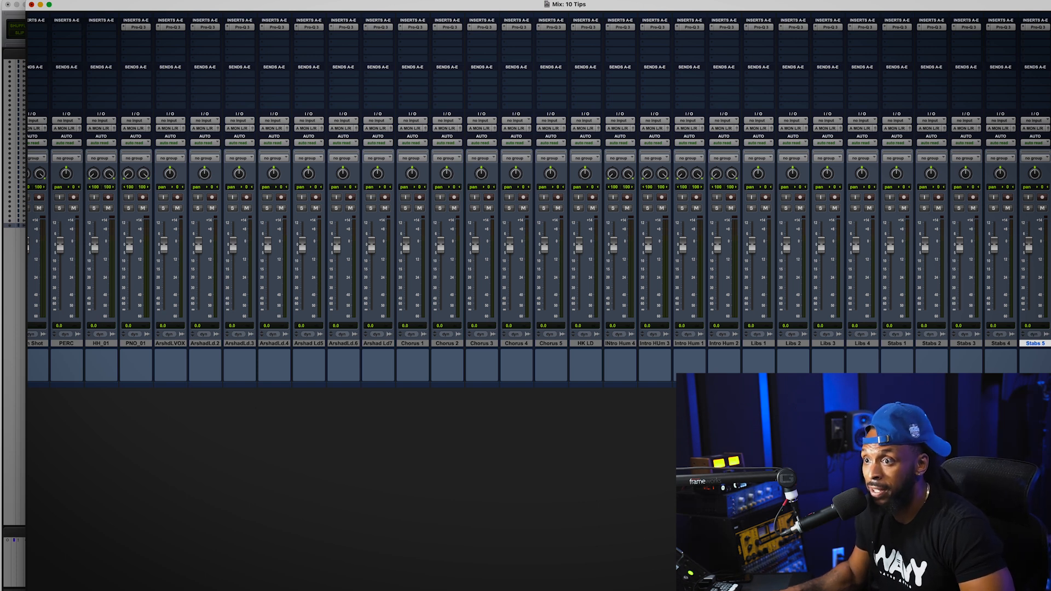
Start importing session data from the file Chris Brown Type Vocal Template REMAKE.ptx
left_click(61, 0)
mouse_move(70, 157)
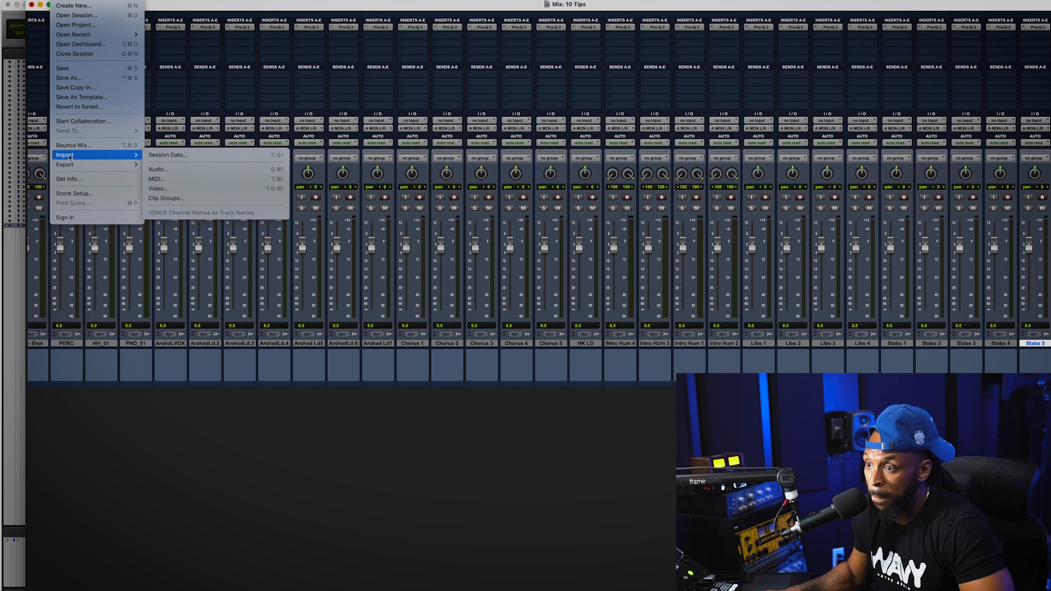
left_click(185, 155)
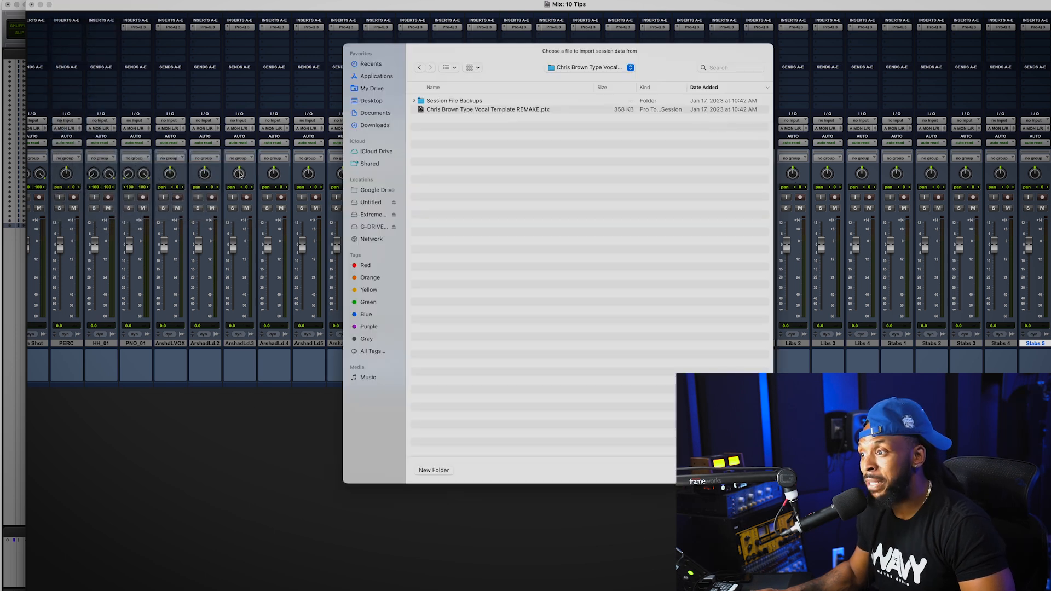
left_click(523, 111)
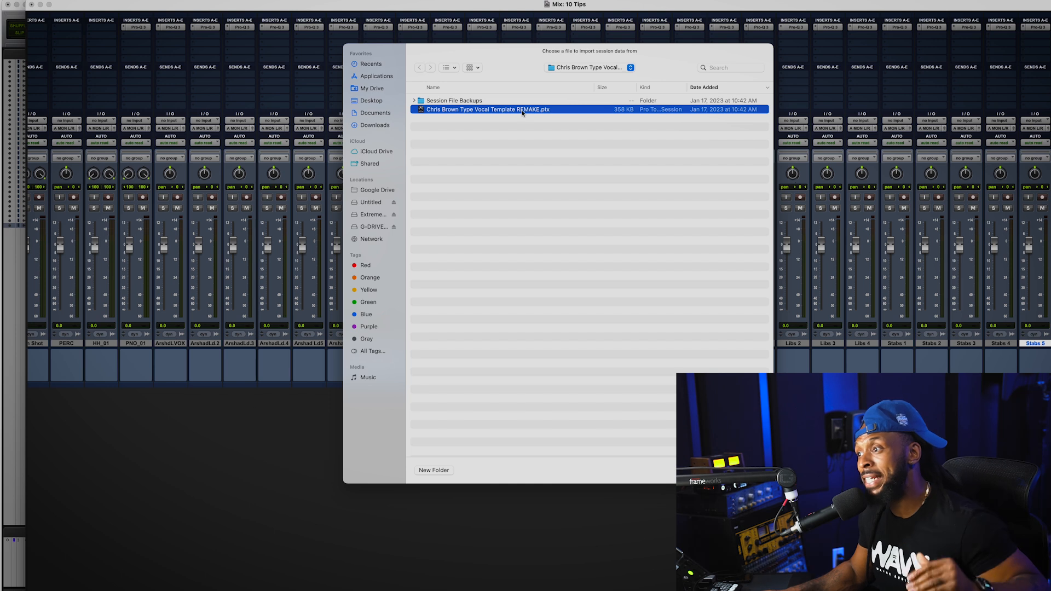
left_click(561, 69)
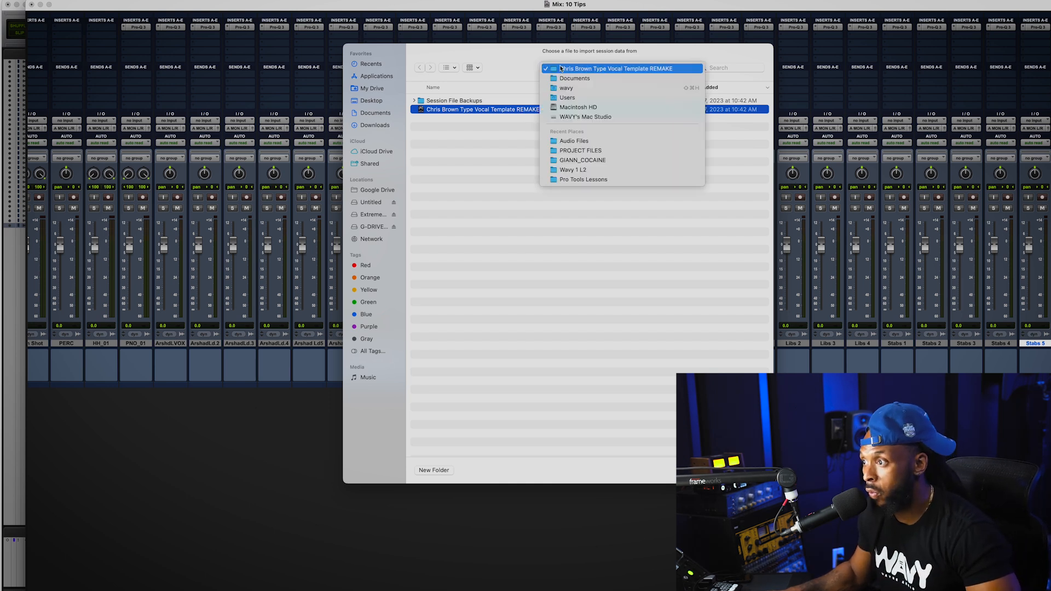
left_click(561, 69)
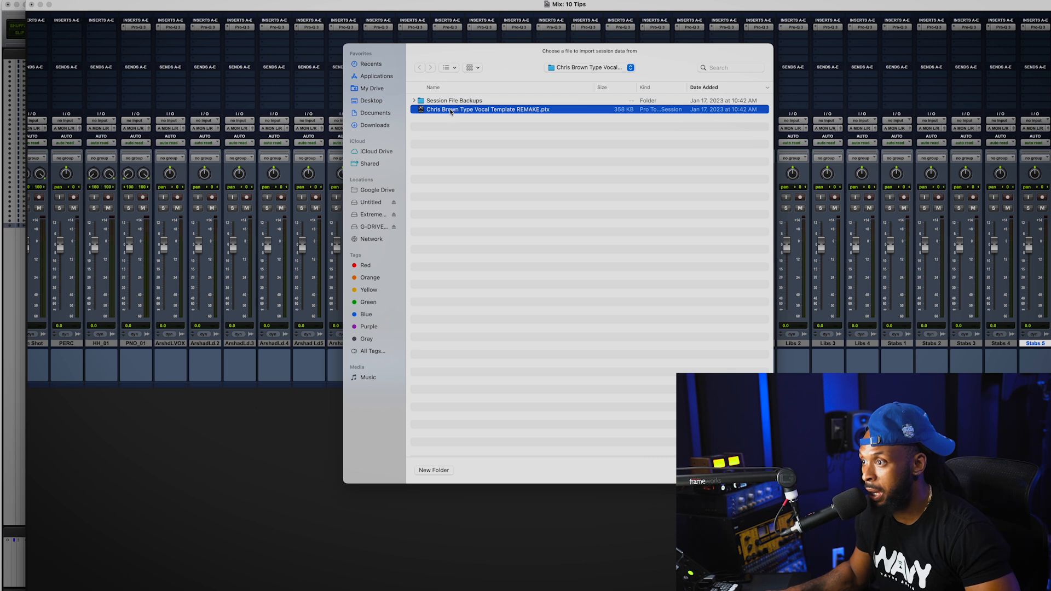
double_click(450, 110)
Import the DELAY 1/4, DELAY 1/8, WIDE and REVERB stereo aux tracks as new tracks
left_click(627, 246)
scroll(478, 311, "down", 5)
left_click_drag(449, 313, 477, 340)
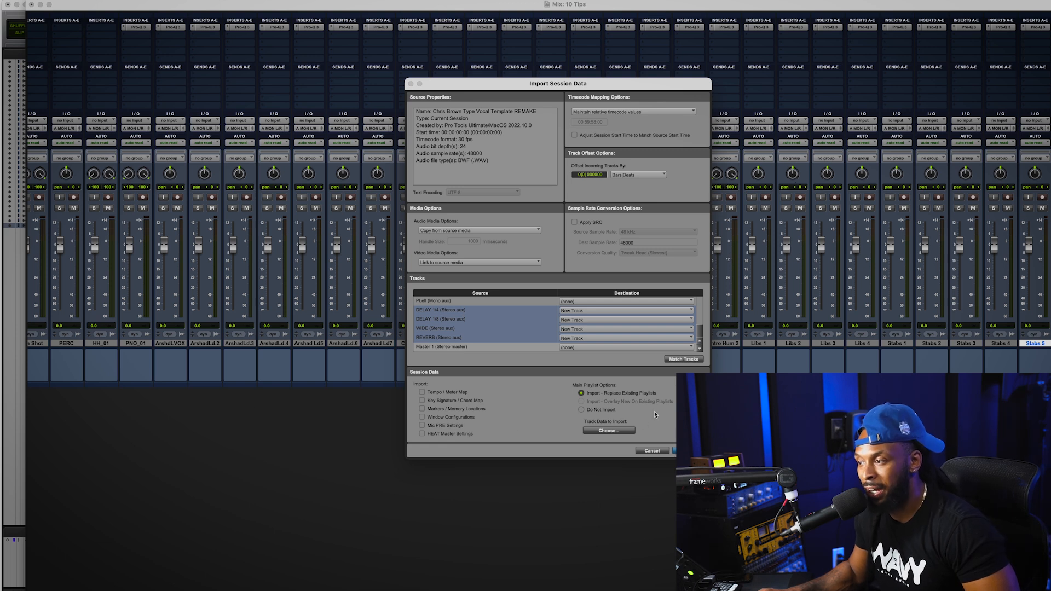
left_click(689, 450)
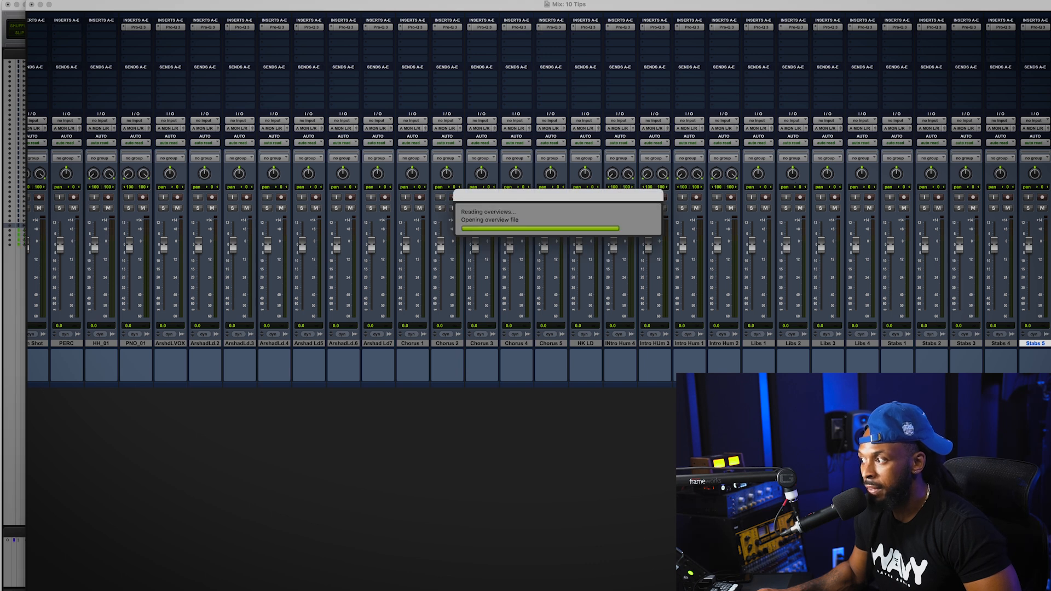
Select the imported DELAY 1/4 track, inspect its H-Delay plug-in settings and close the plug-in window
left_click(934, 345)
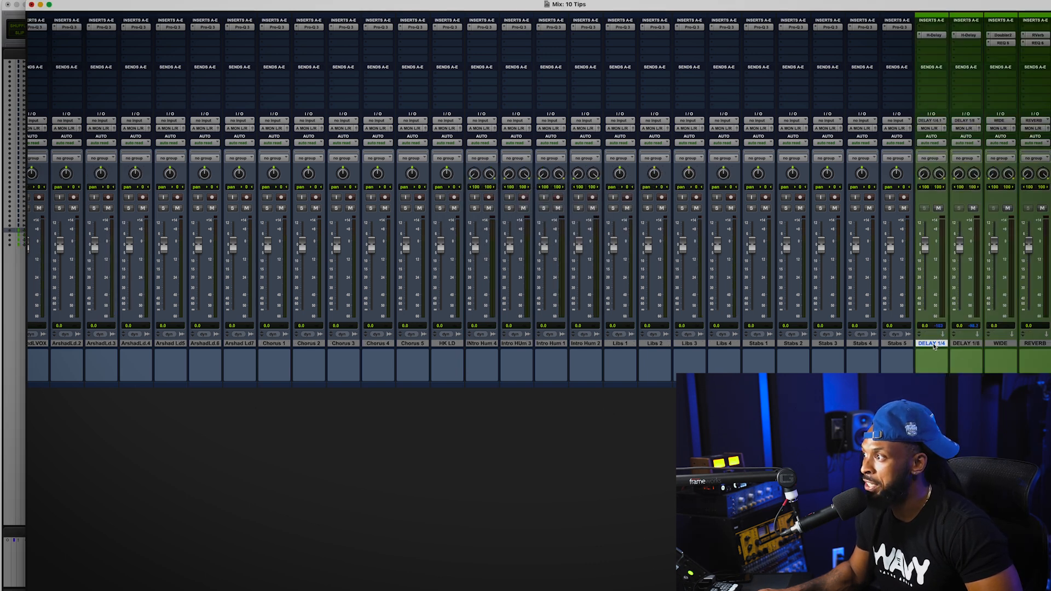
left_click(936, 35)
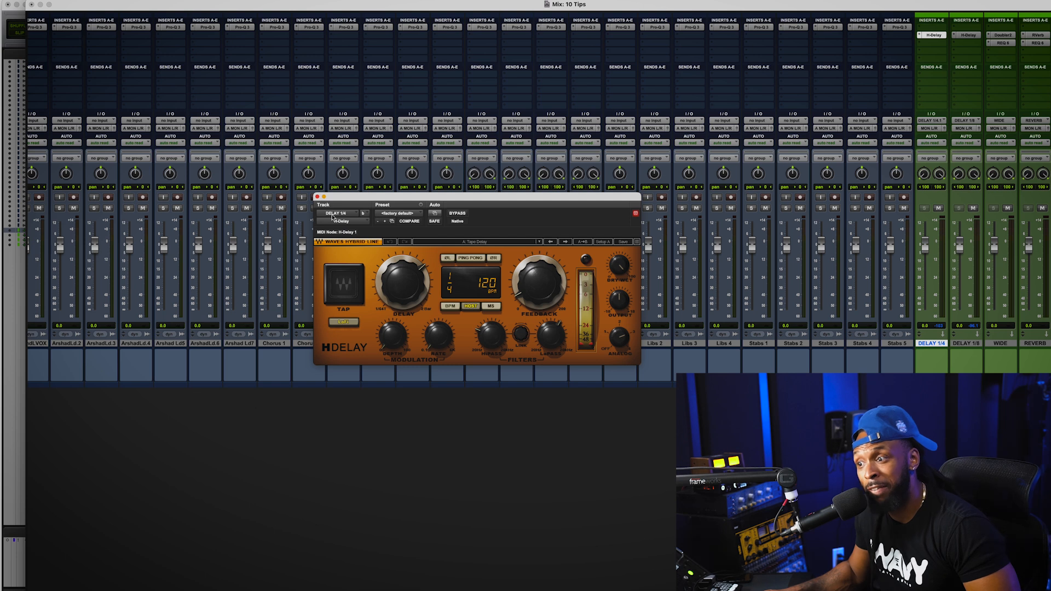
left_click(317, 196)
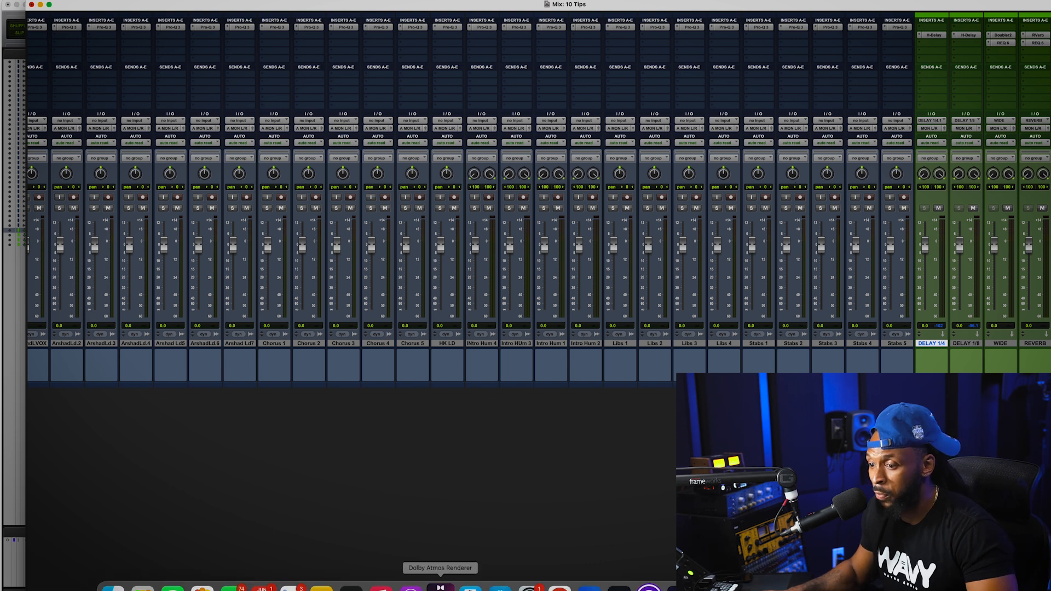
Switch to Finder, search this Mac for "ptxt" and open Chris Brown Type Vocal Template.ptxt, saving the changes to 10 Tips
left_click(112, 586)
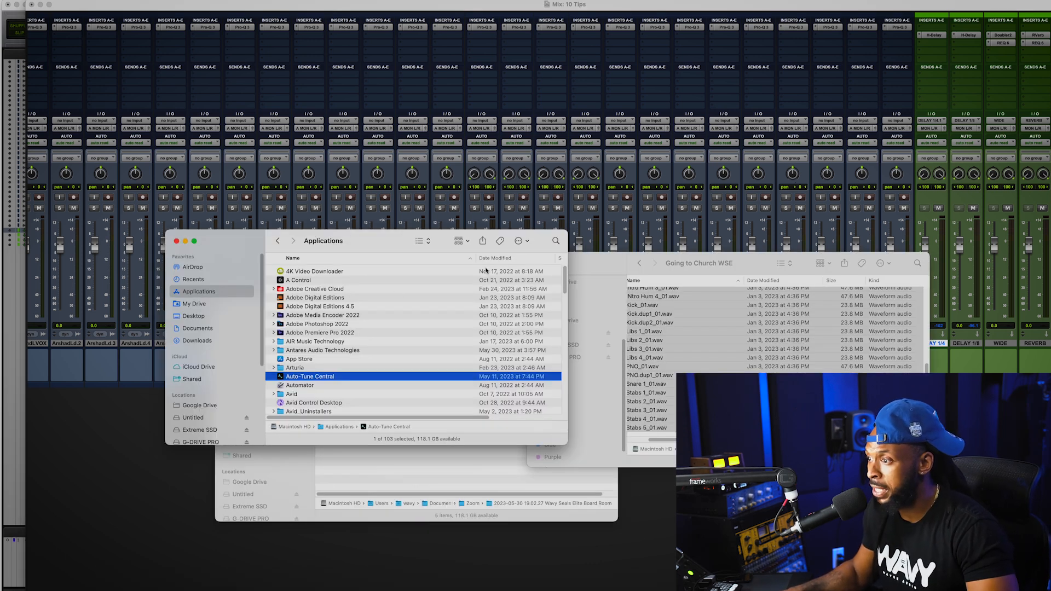
left_click(555, 241)
type("ptxt")
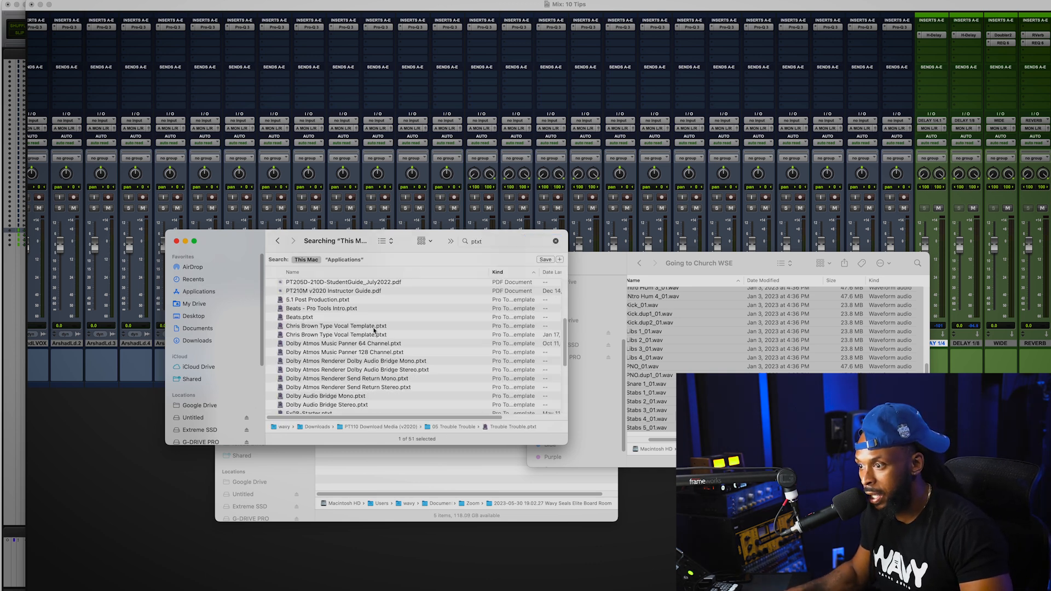
left_click(389, 327)
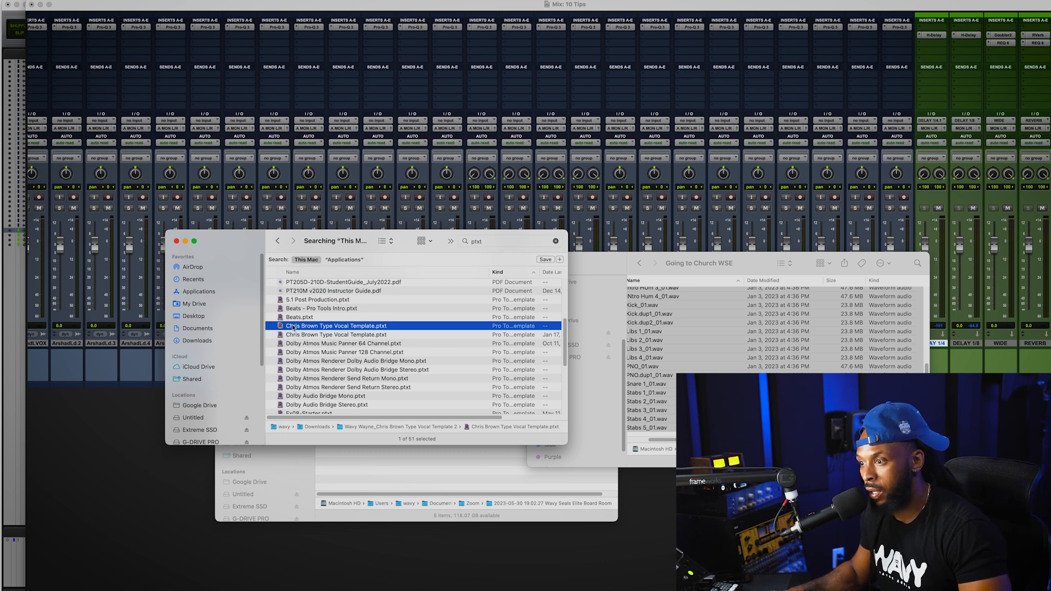
double_click(313, 327)
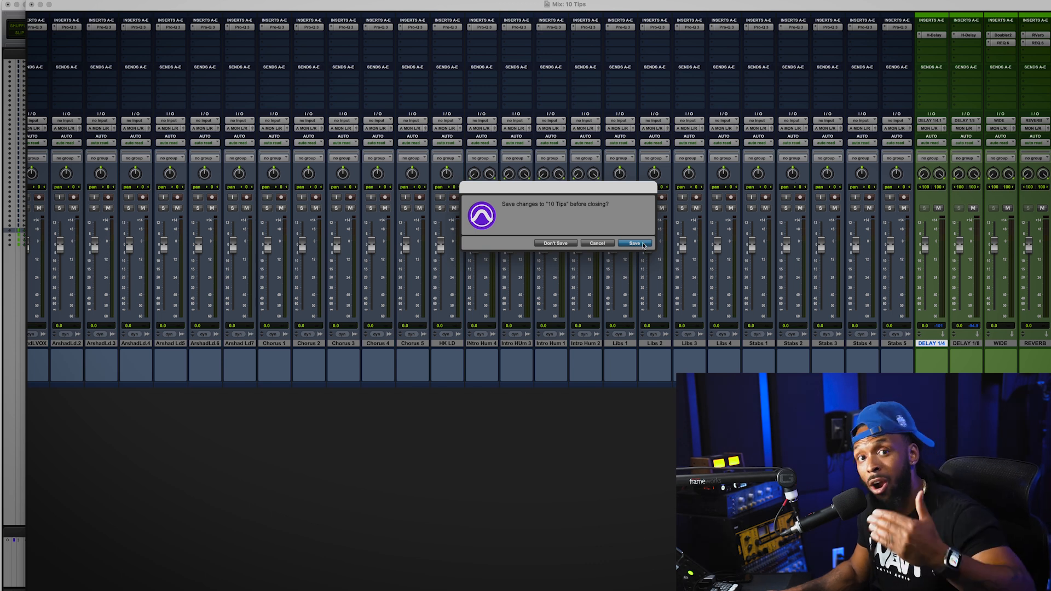
left_click(634, 243)
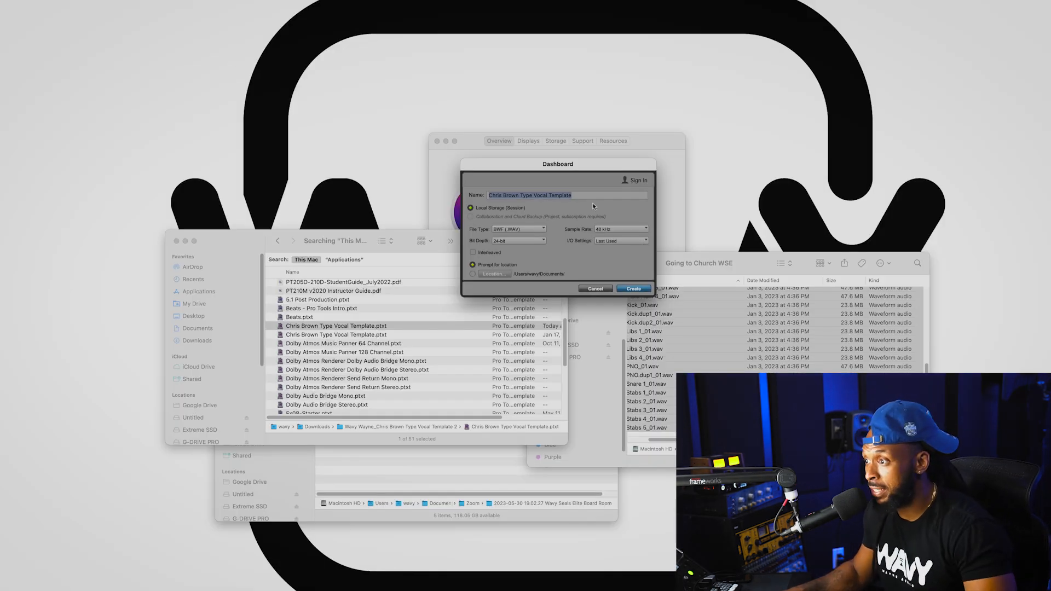
Create the session from the template under the name Wavy Bron, saving it in the Documents folder
type("W")
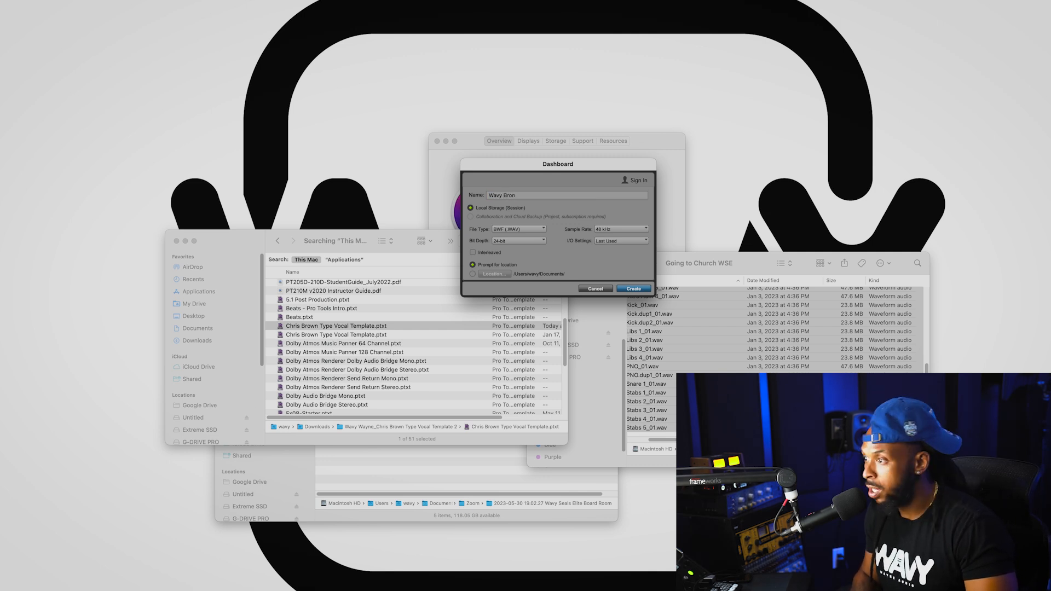
type("avy Bro")
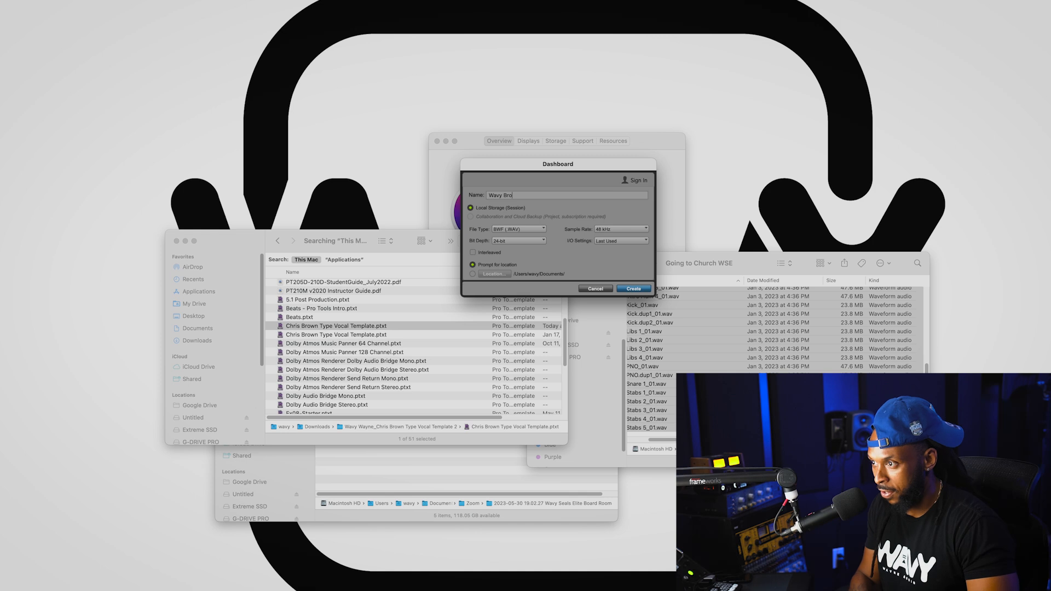
type("n")
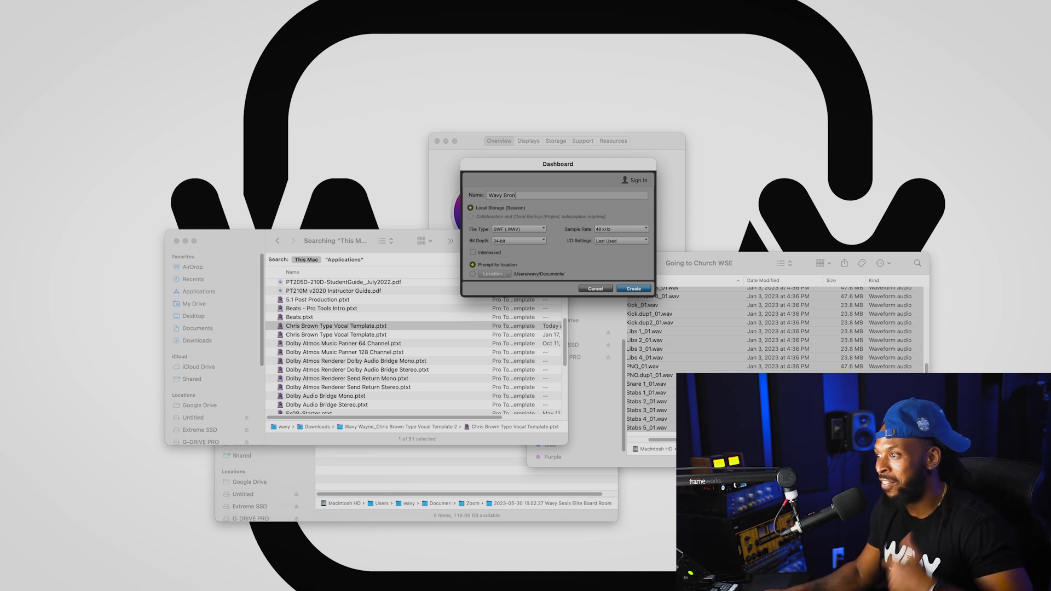
key("Return")
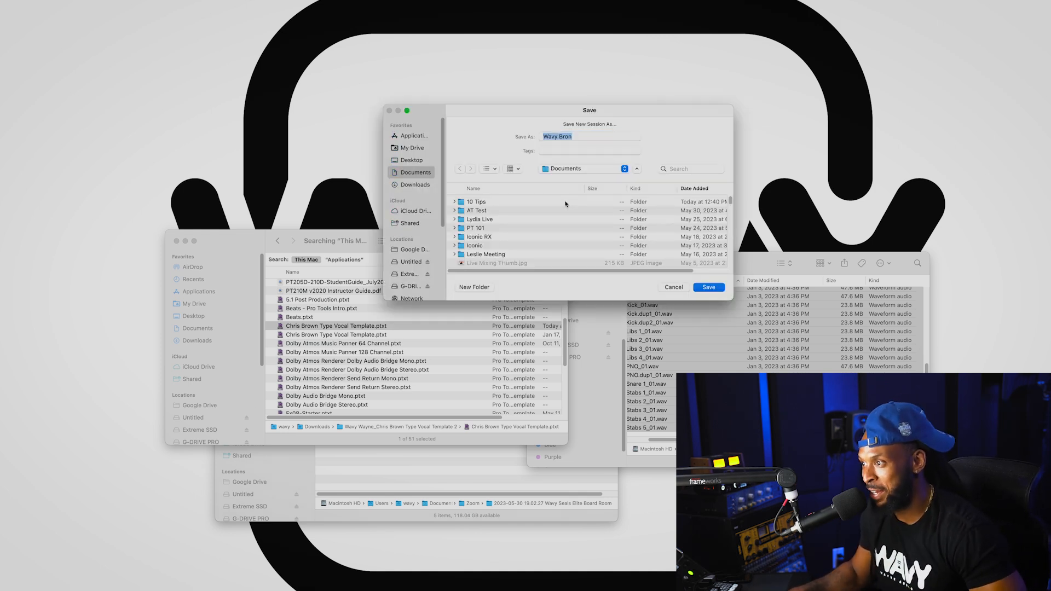
left_click(695, 285)
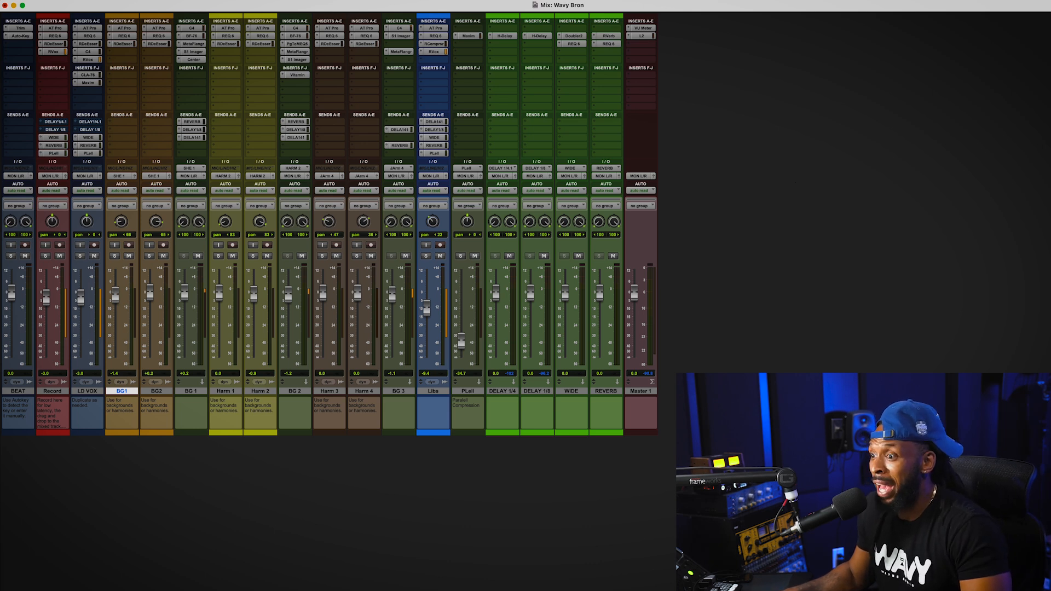
Show the Edit window, reposition it on screen, select the Record track and enlarge the LD VOX track's height
key("super+equal")
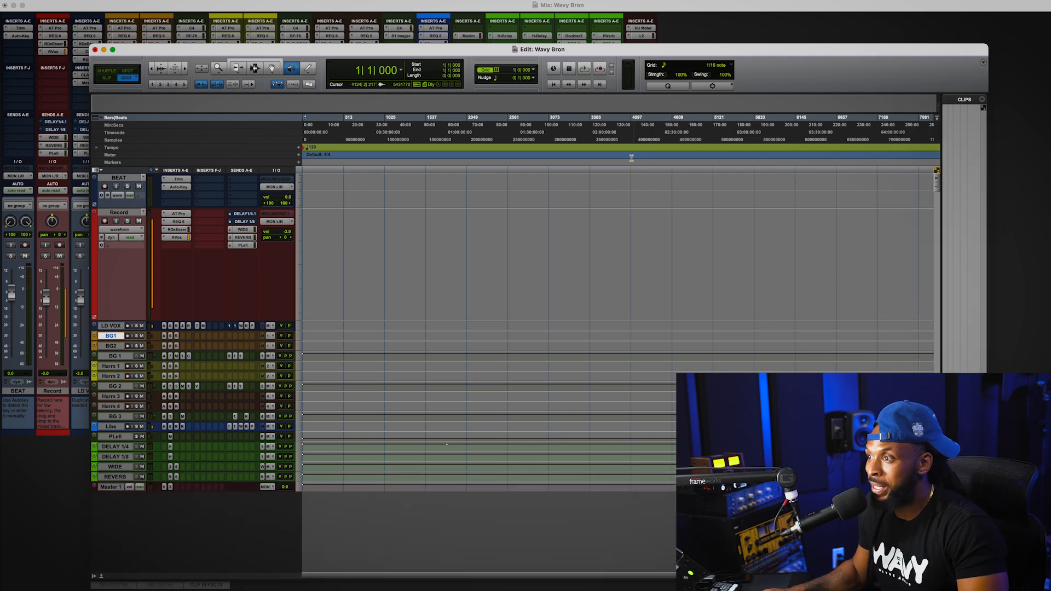
left_click_drag(553, 48, 499, 25)
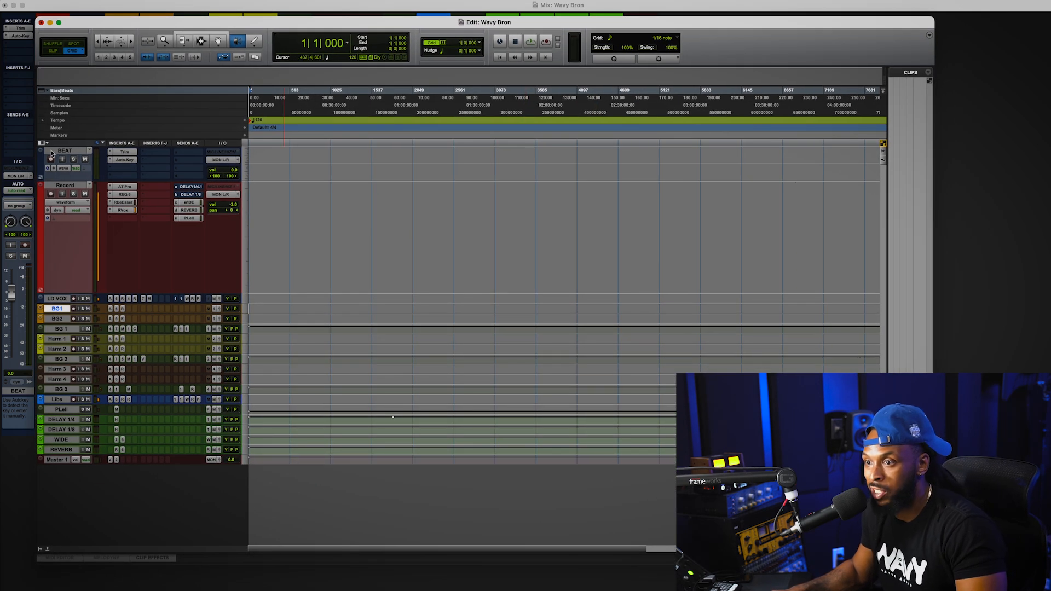
left_click(55, 153)
left_click(77, 187)
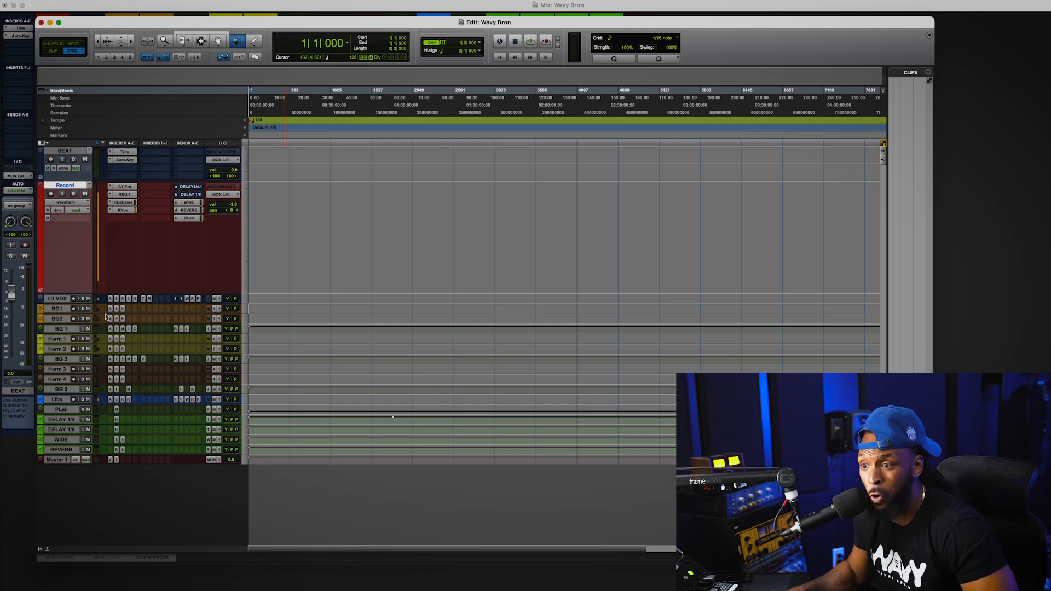
key("ctrl+Down")
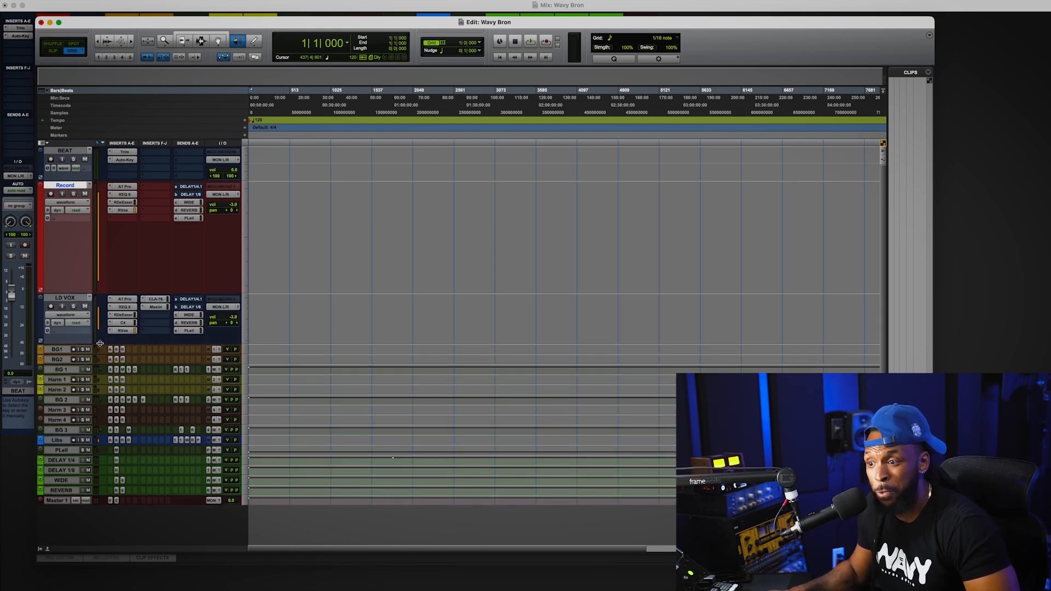
Bypass the REQ 6, RDeEsser, C4, RVox, CLA-76 and Maxim inserts on the LD VOX track and close the plug-in window
left_click(133, 307)
left_click(133, 315)
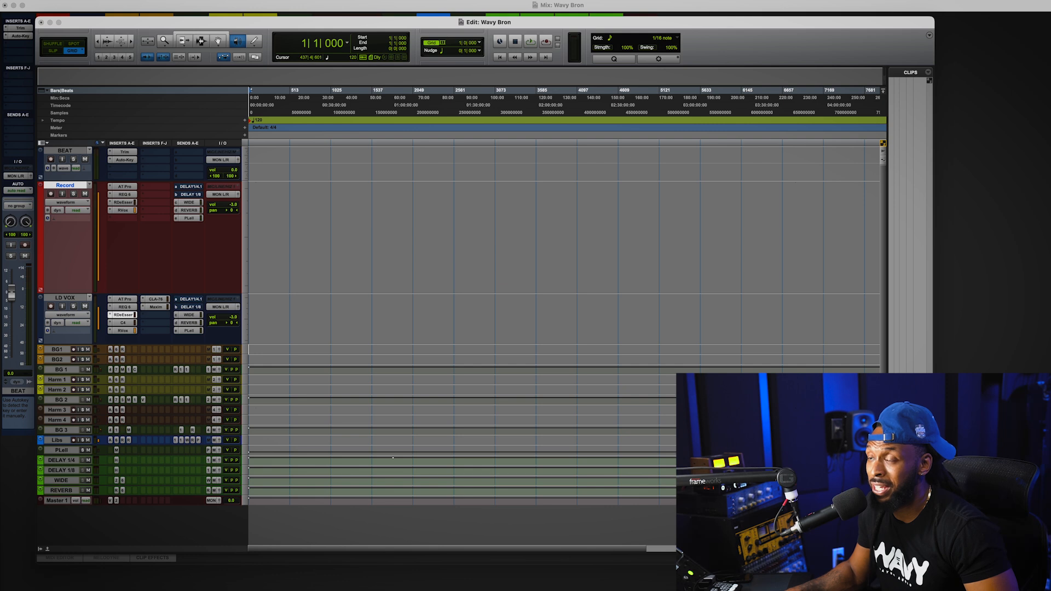
left_click(130, 324)
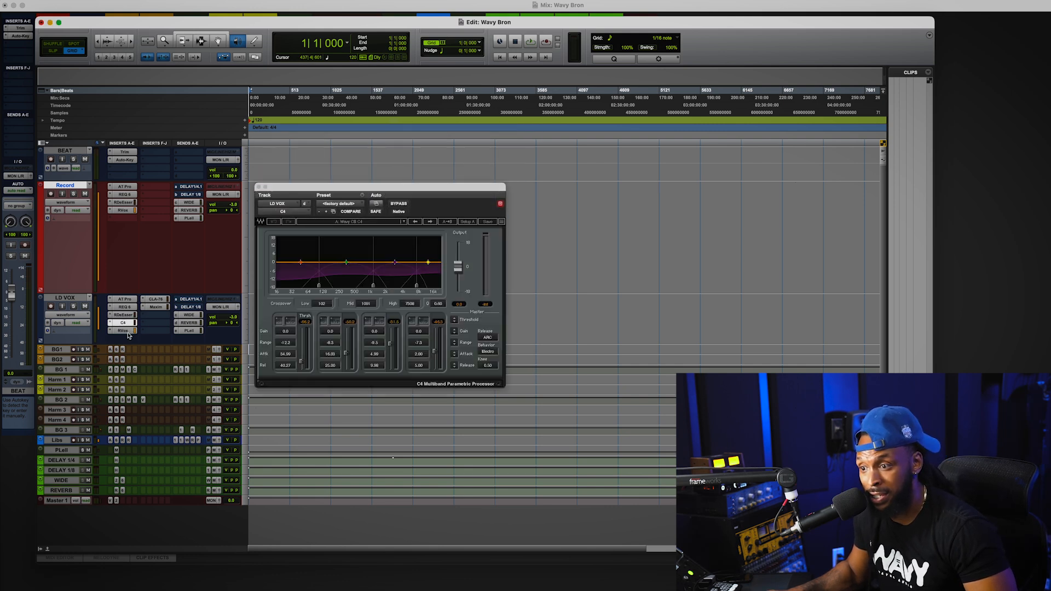
left_click(126, 332)
left_click(156, 307)
left_click(156, 300)
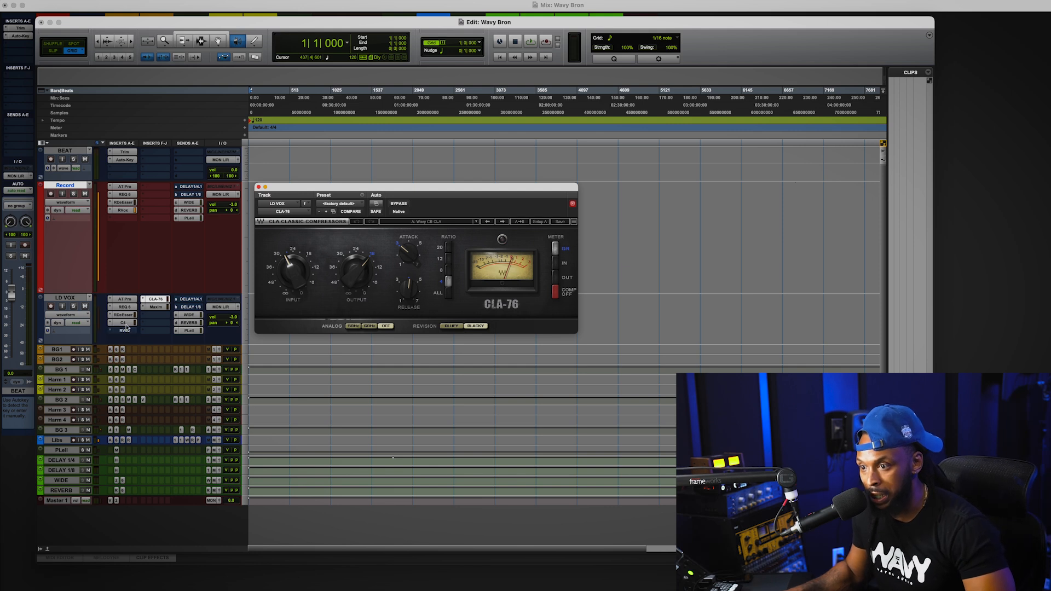
left_click(156, 300, "super")
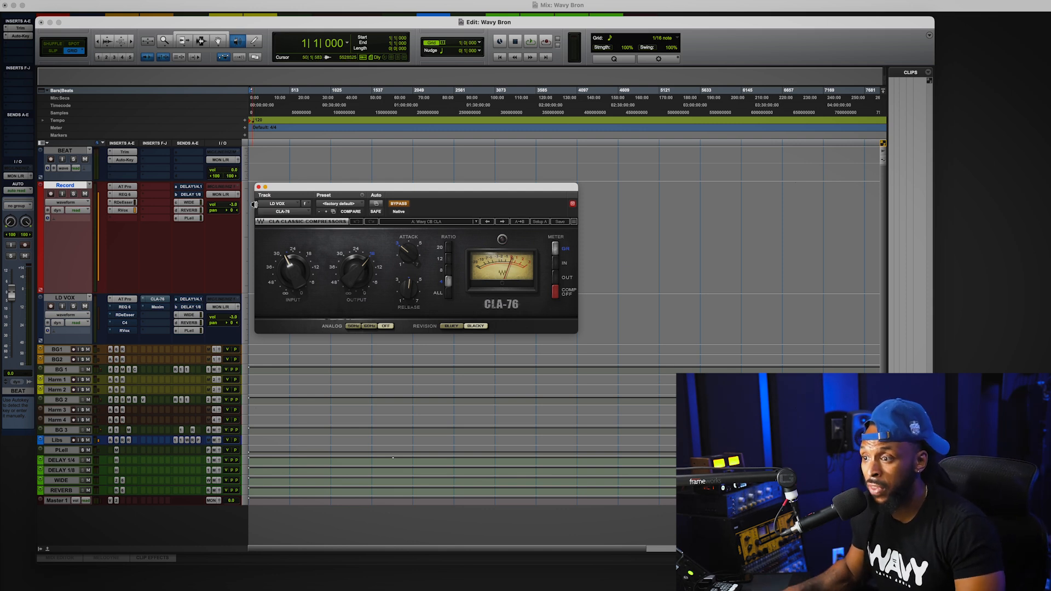
left_click(259, 187)
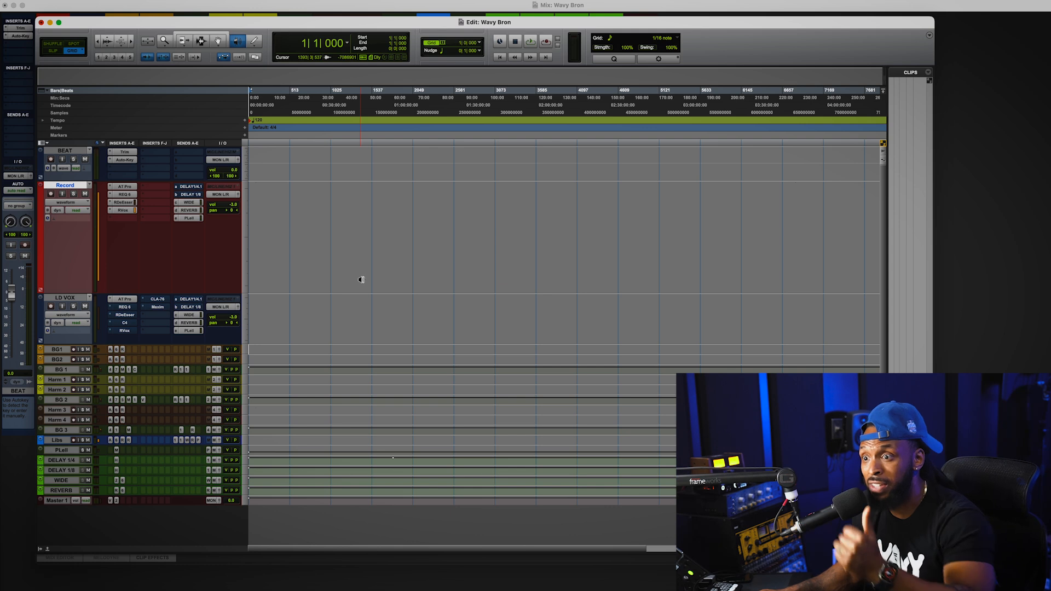
Start saving the session as a template installed in the system, named Wavy Bron 2.0
left_click(69, 4)
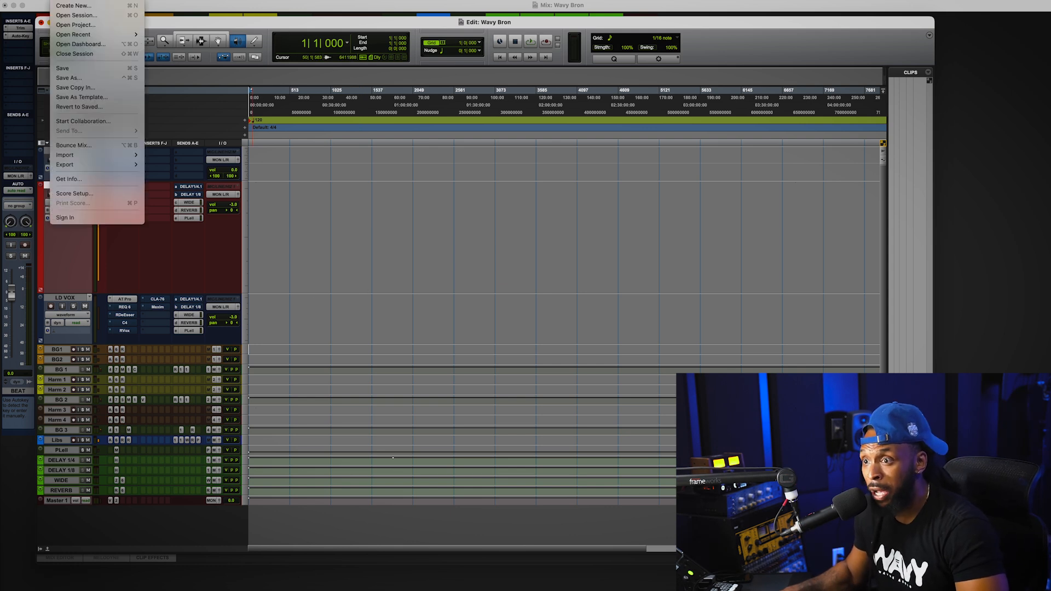
left_click(86, 100)
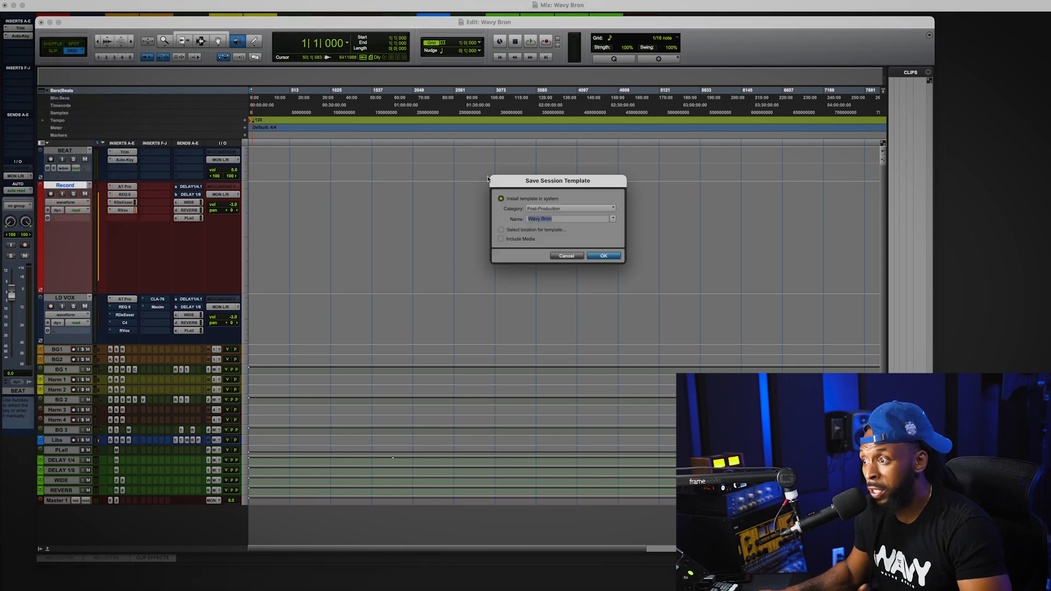
left_click(565, 220)
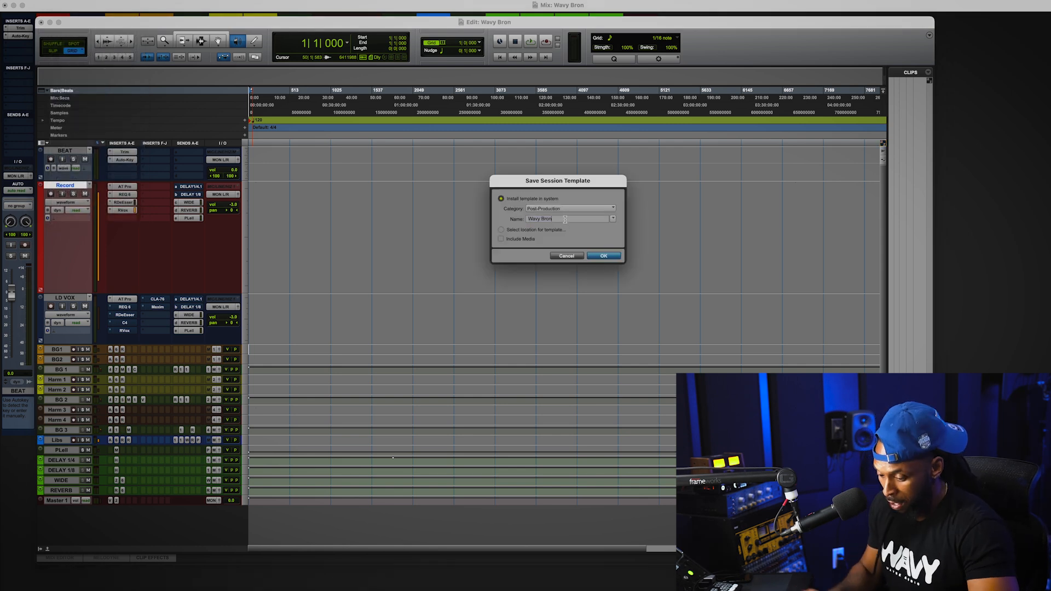
type("2.0")
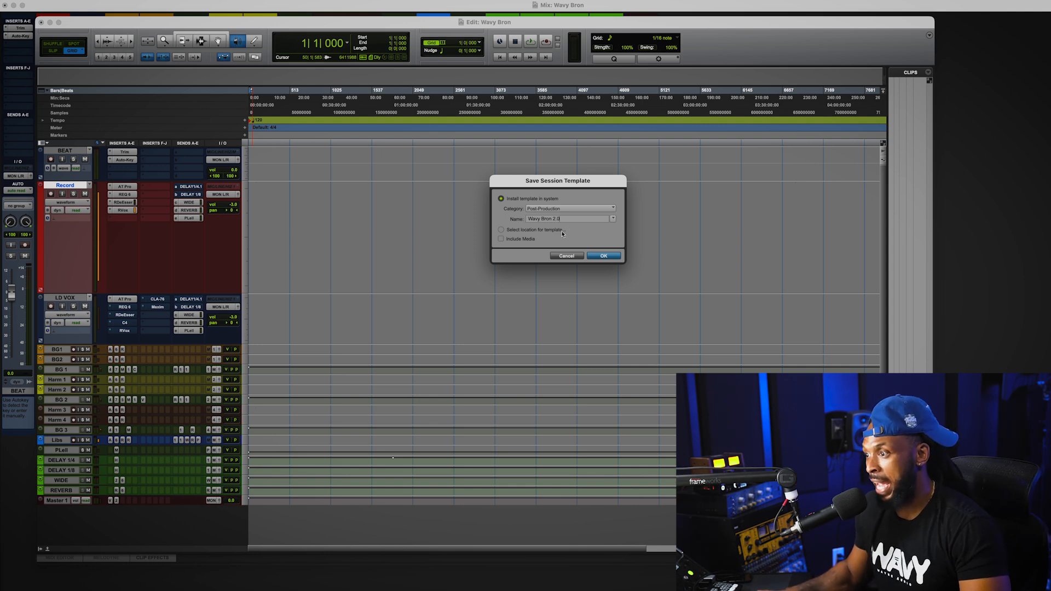
Add a new template category named WAVY CUSTOM and save the session template in it
left_click(529, 210)
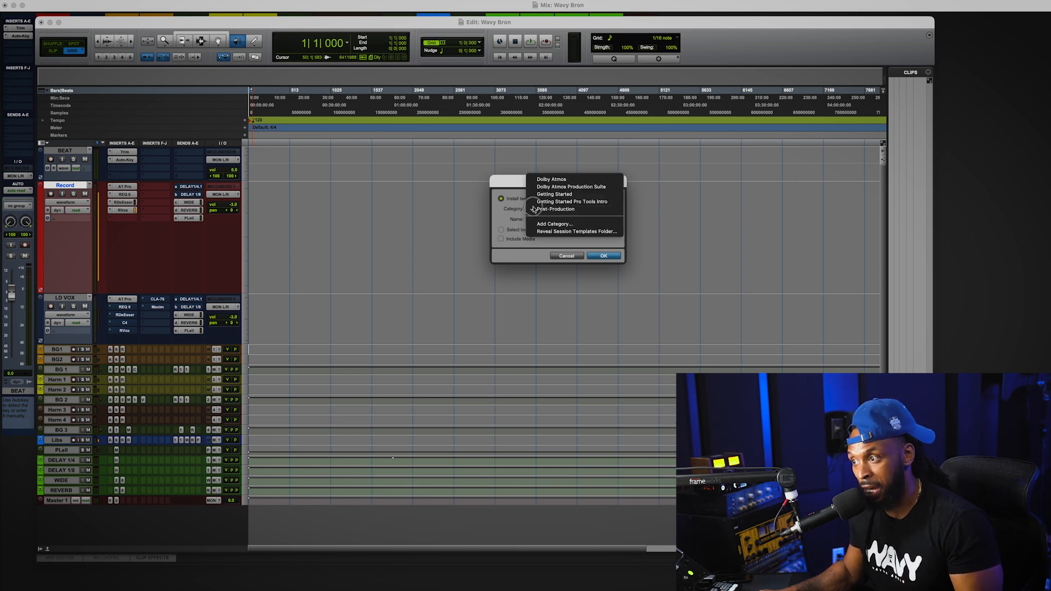
left_click(580, 225)
type("WAVY CUSTO")
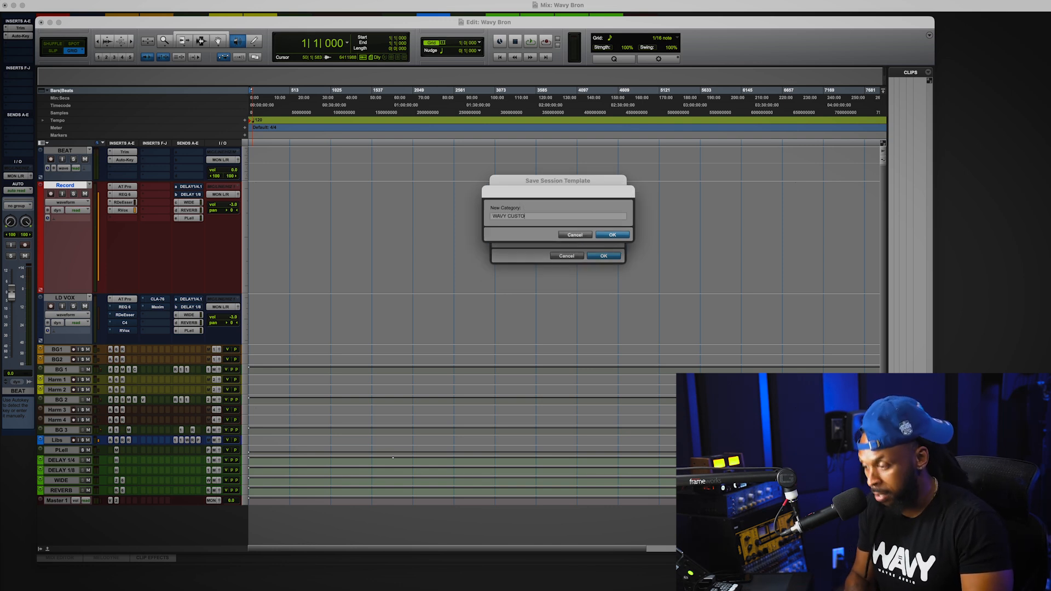
type("M")
left_click(610, 235)
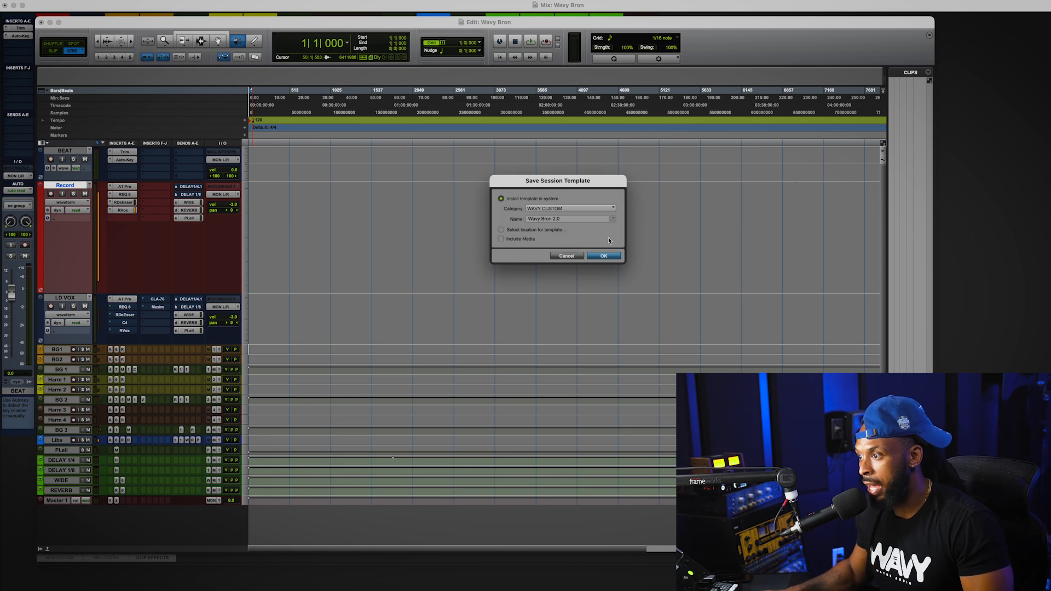
left_click(610, 257)
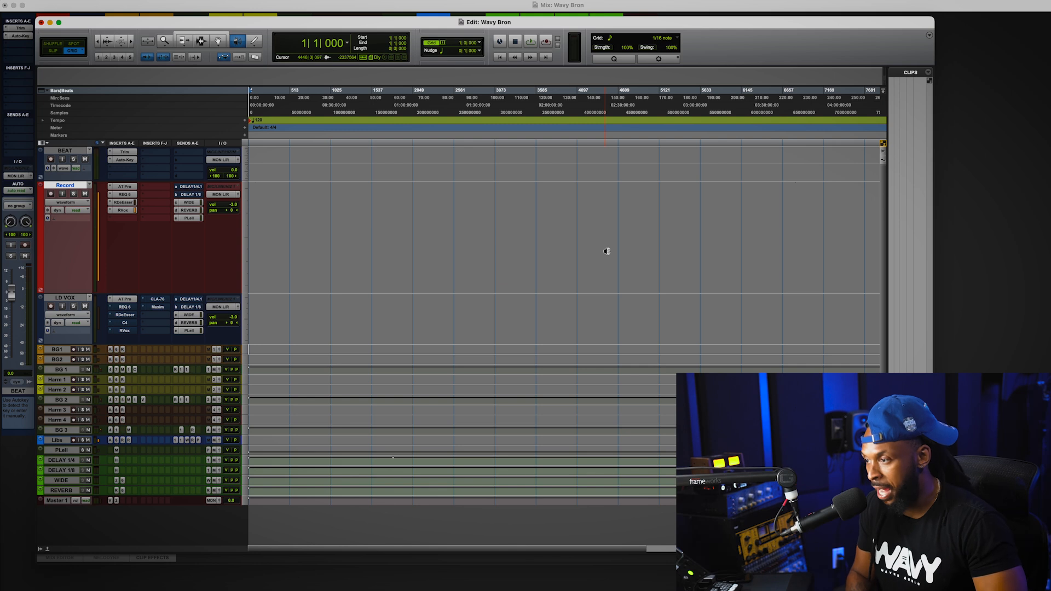
Start a new session, enable creation from a template and choose the WAVY CUSTOM template group
key("super+n")
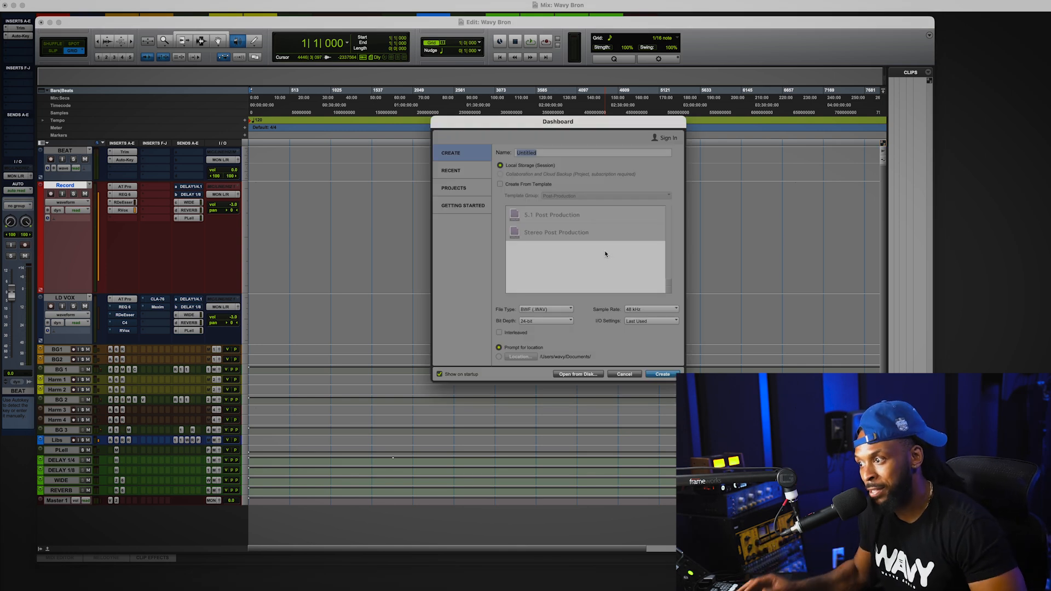
left_click(537, 186)
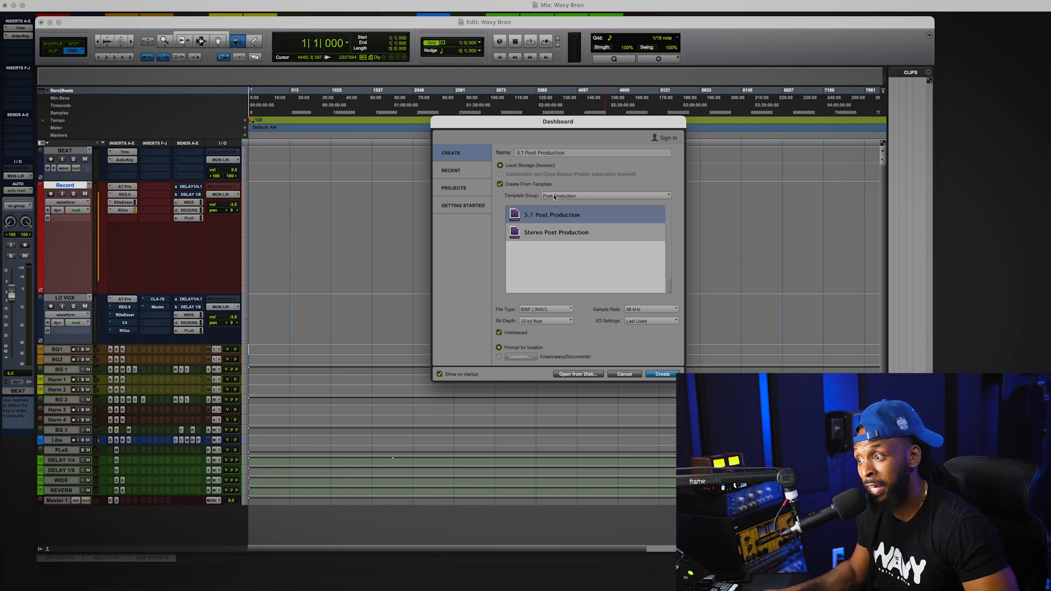
left_click(558, 196)
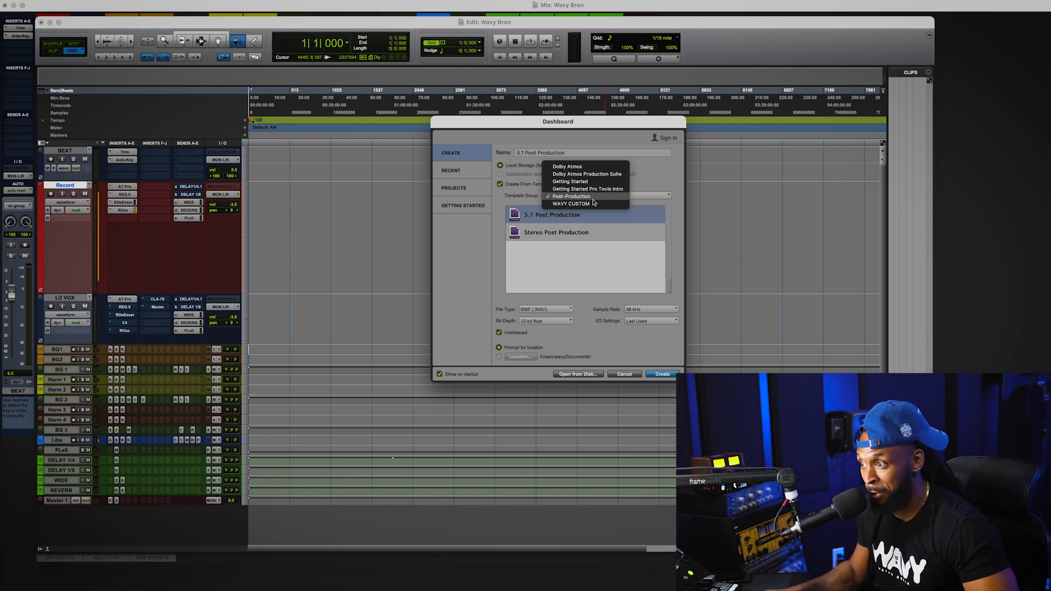
left_click(591, 203)
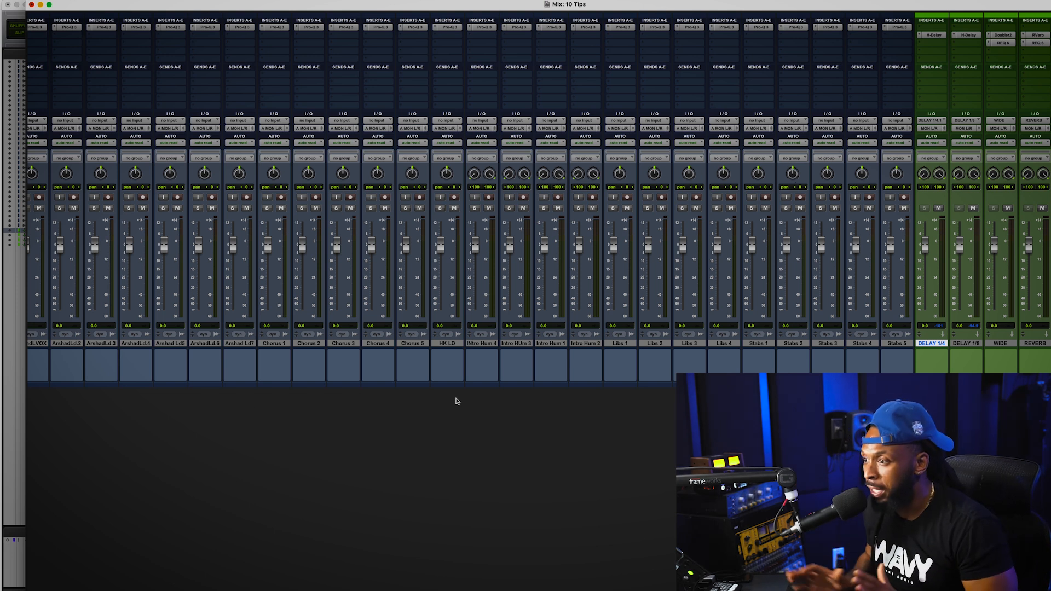
Rename the first Kick track in the Mix window as 808
scroll(400, 399, "left", 5)
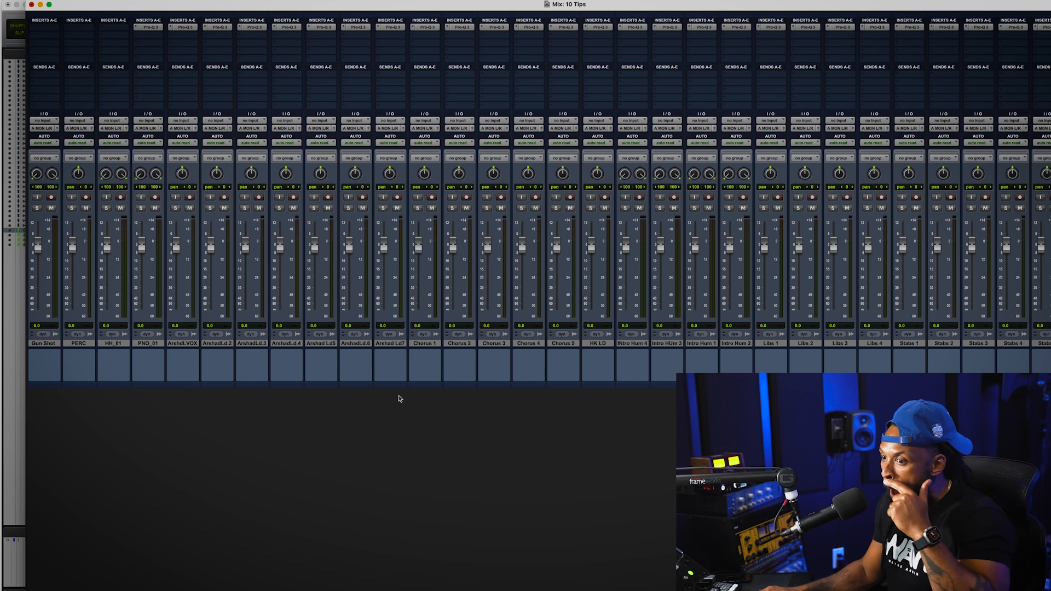
scroll(95, 353, "left", 5)
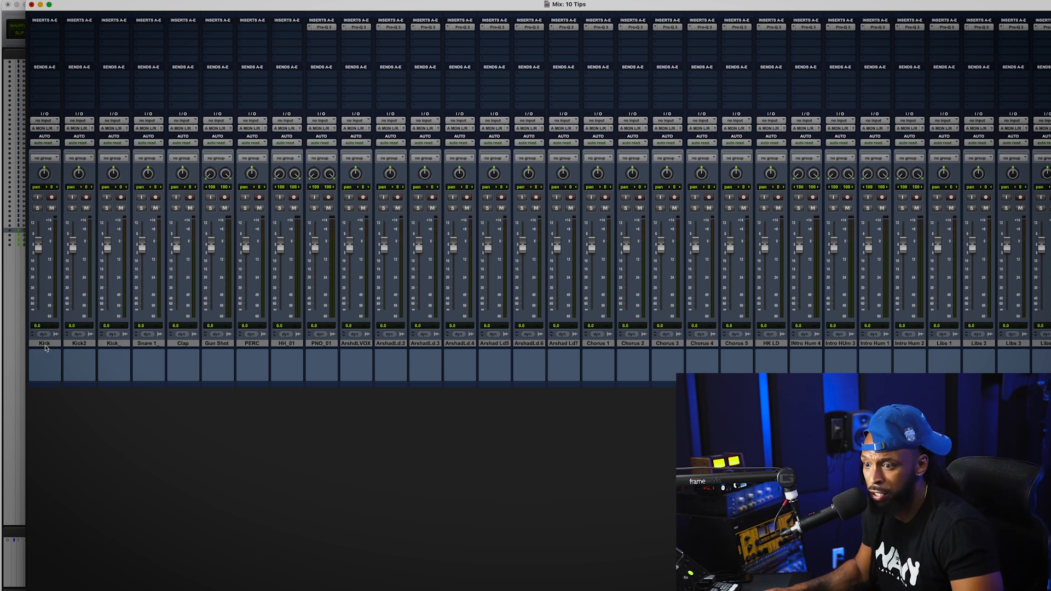
double_click(45, 344)
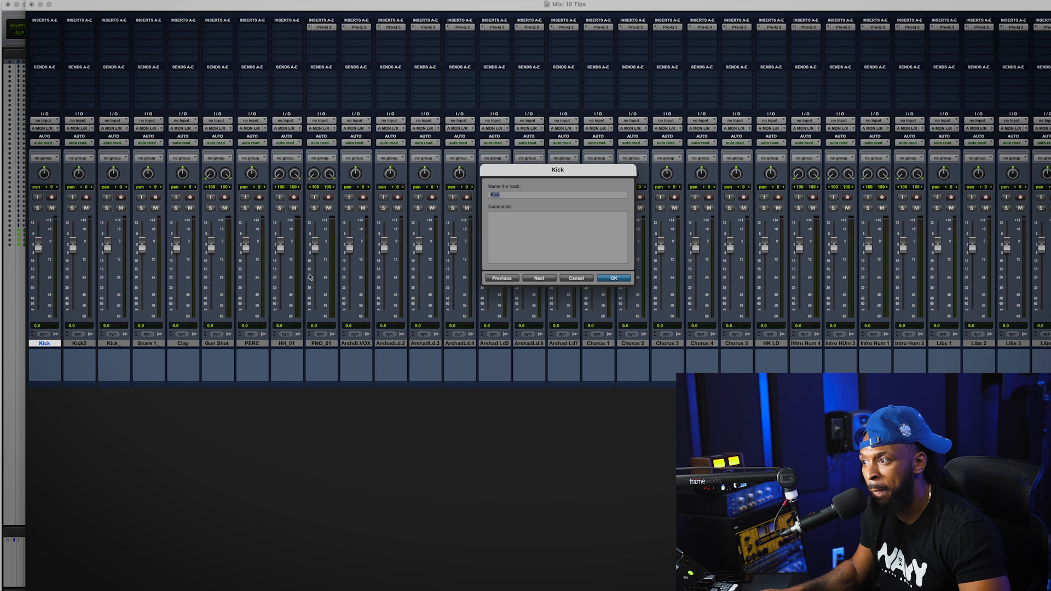
left_click_drag(504, 179, 475, 191)
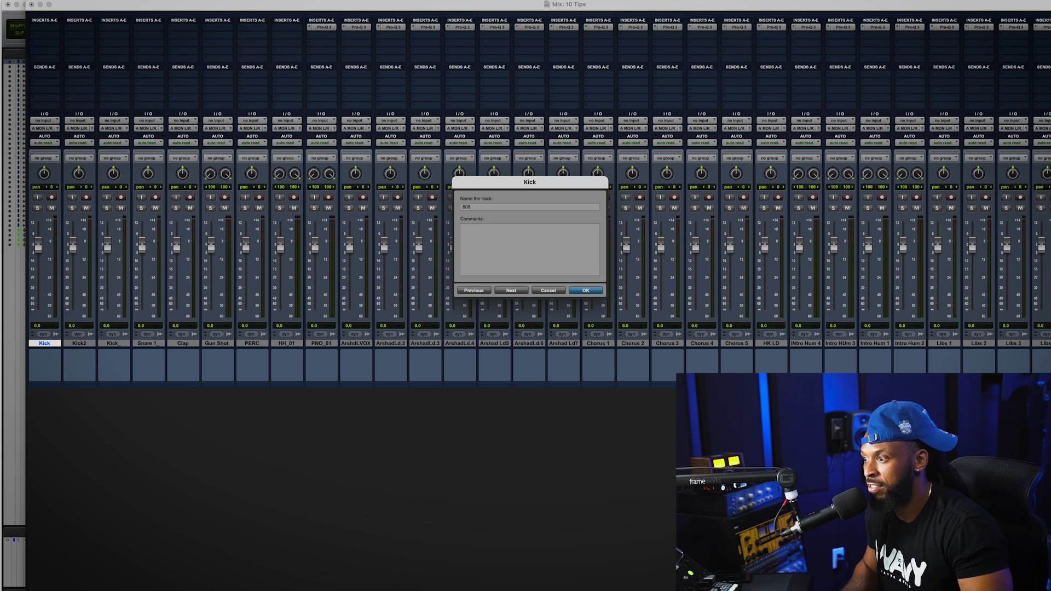
key("Return")
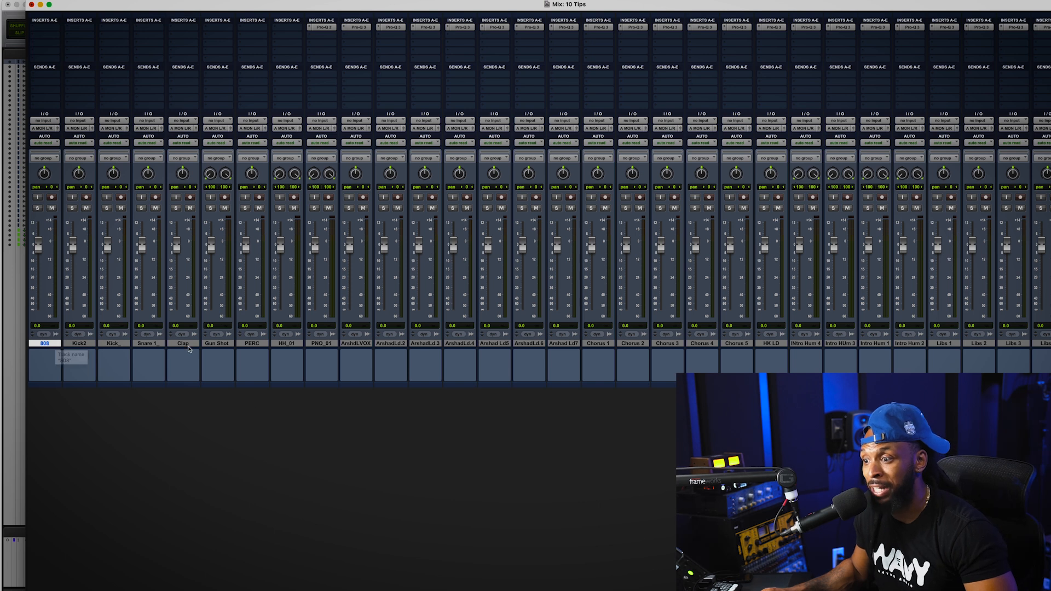
Color the drum tracks from 808 through HH_01 brown with the Color Palette, keeping the palette open below the mixer channels
left_click(297, 344)
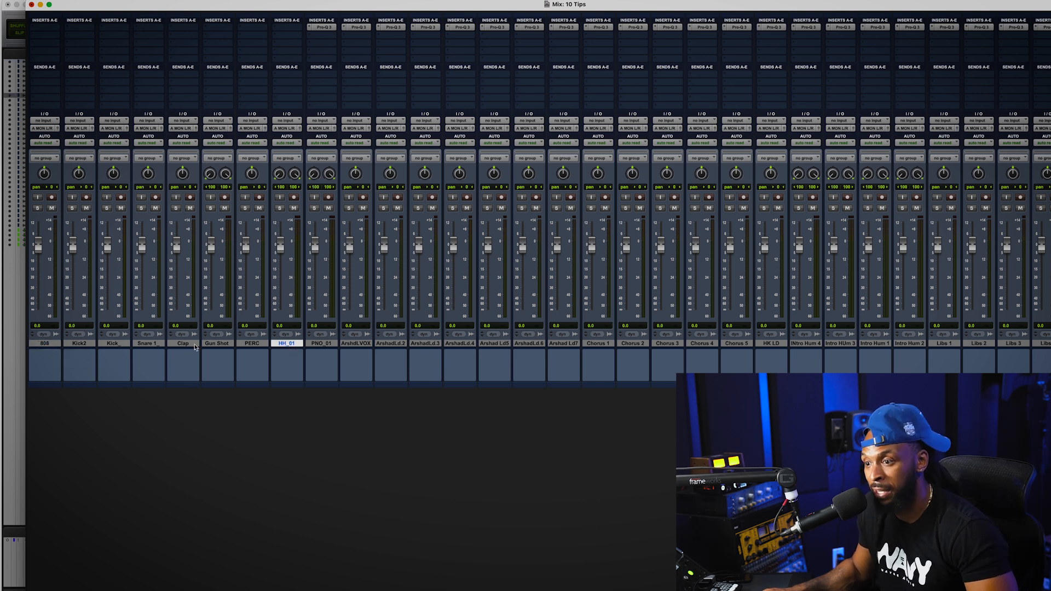
left_click(52, 344, "shift")
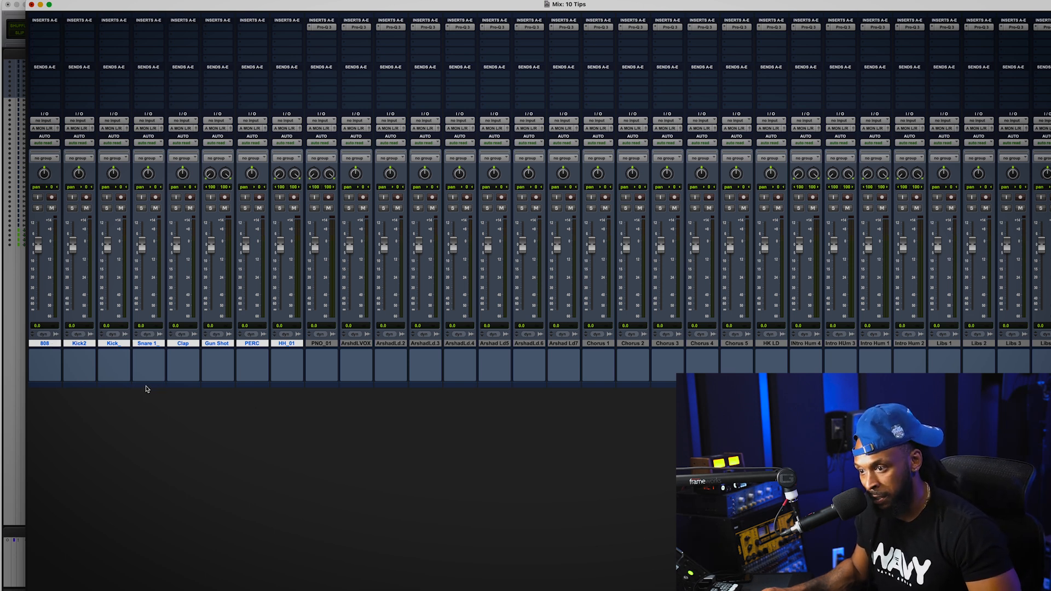
double_click(150, 385)
left_click_drag(452, 2, 292, 394)
mouse_move(331, 431)
left_mouse_down()
mouse_move(314, 425)
mouse_move(335, 431)
left_mouse_up()
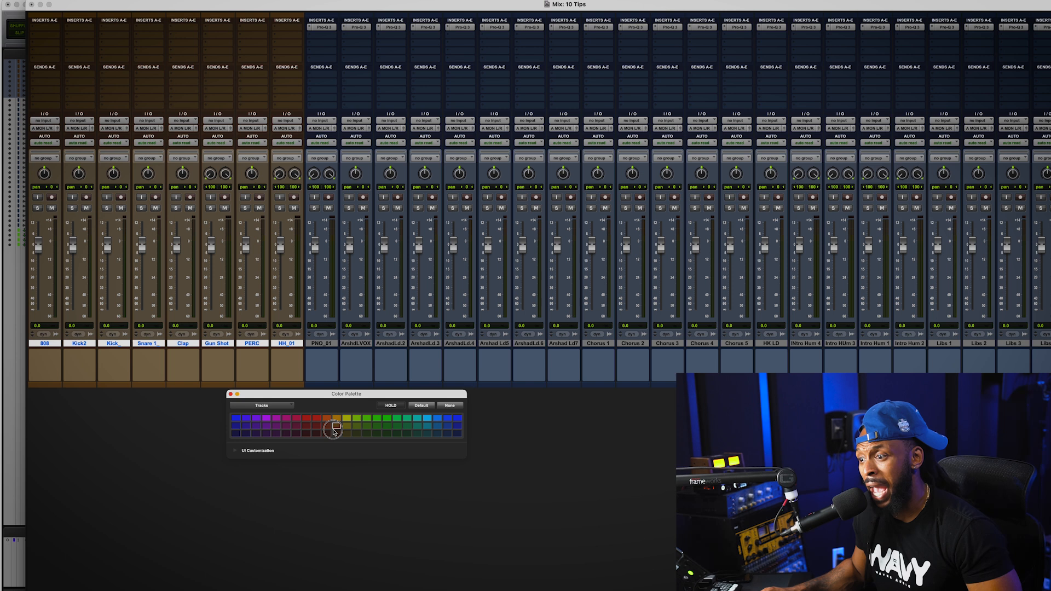
left_click_drag(266, 395, 254, 421)
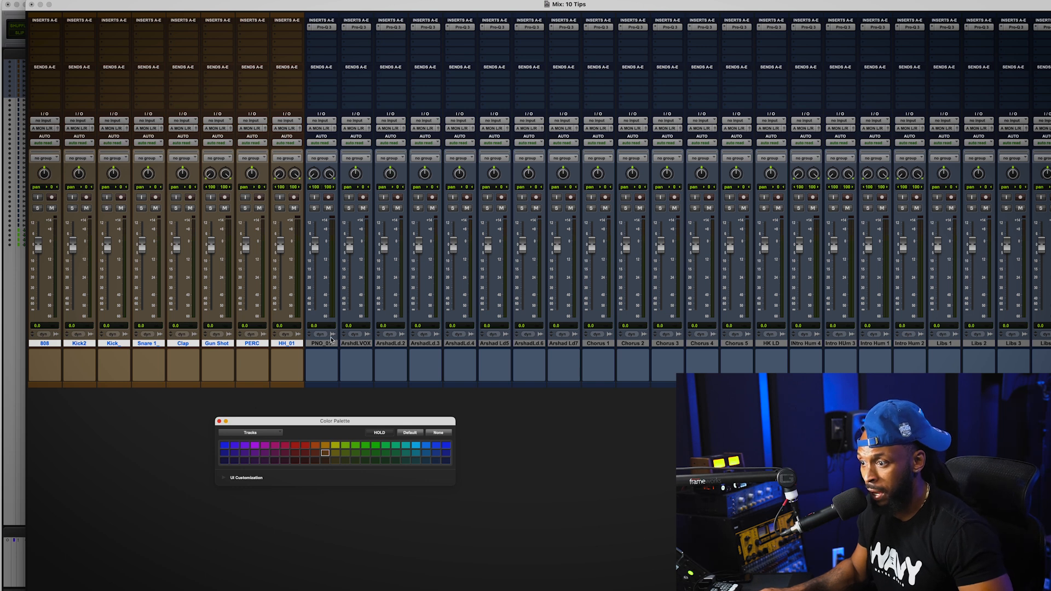
Color the PNO_01 track purple and all seven lead vocal tracks beside it orange
left_click(327, 344)
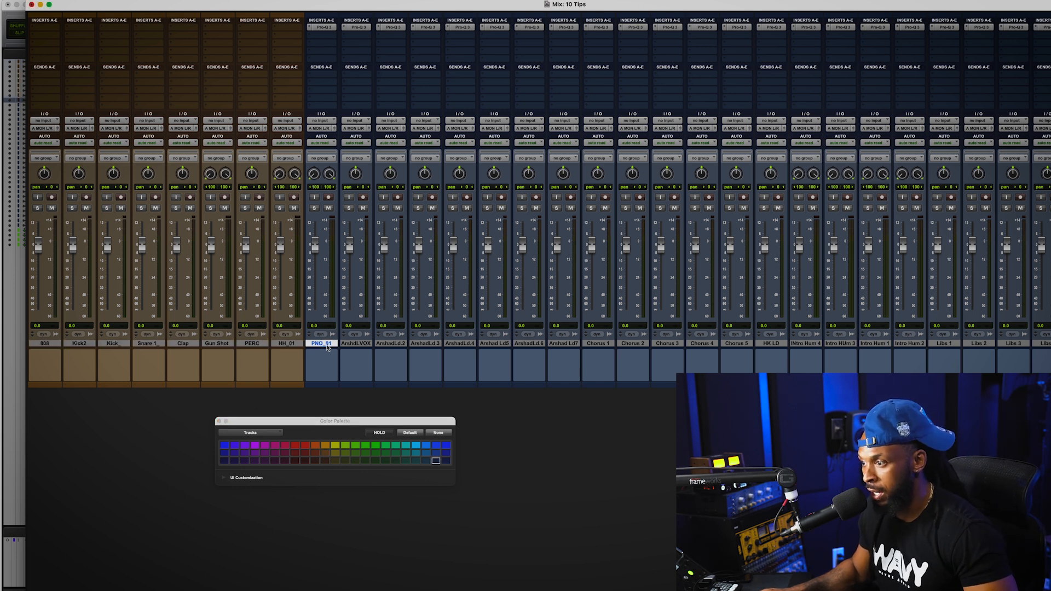
left_click(255, 446)
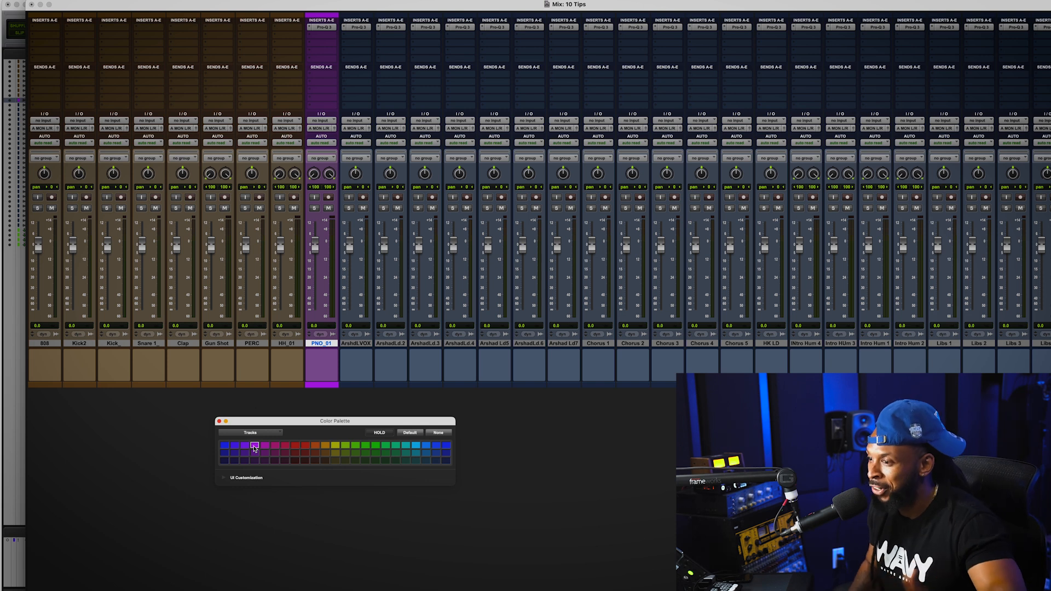
left_click(357, 344)
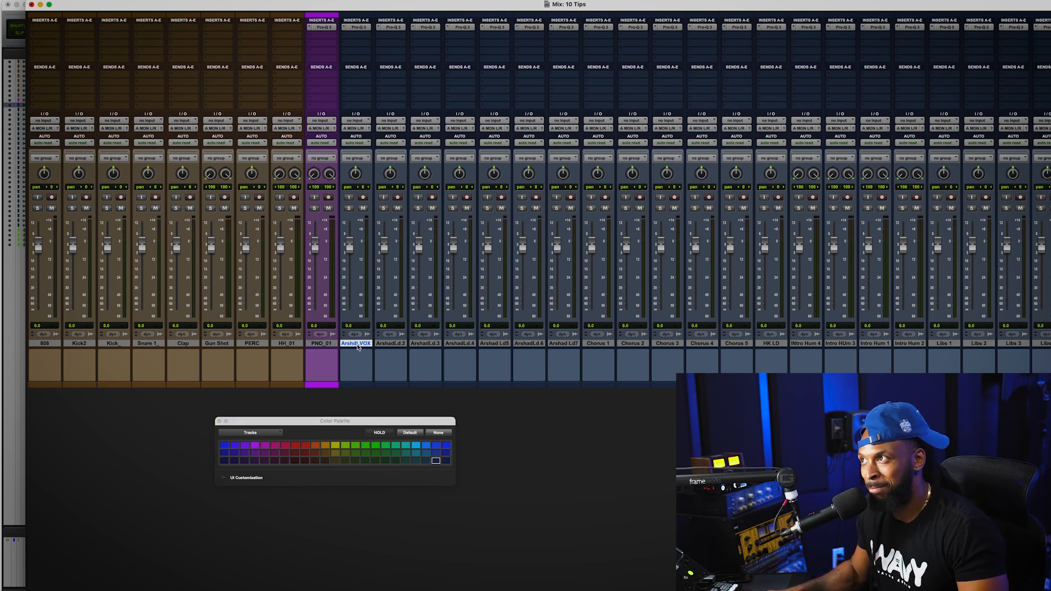
scroll(358, 347, "right", 1)
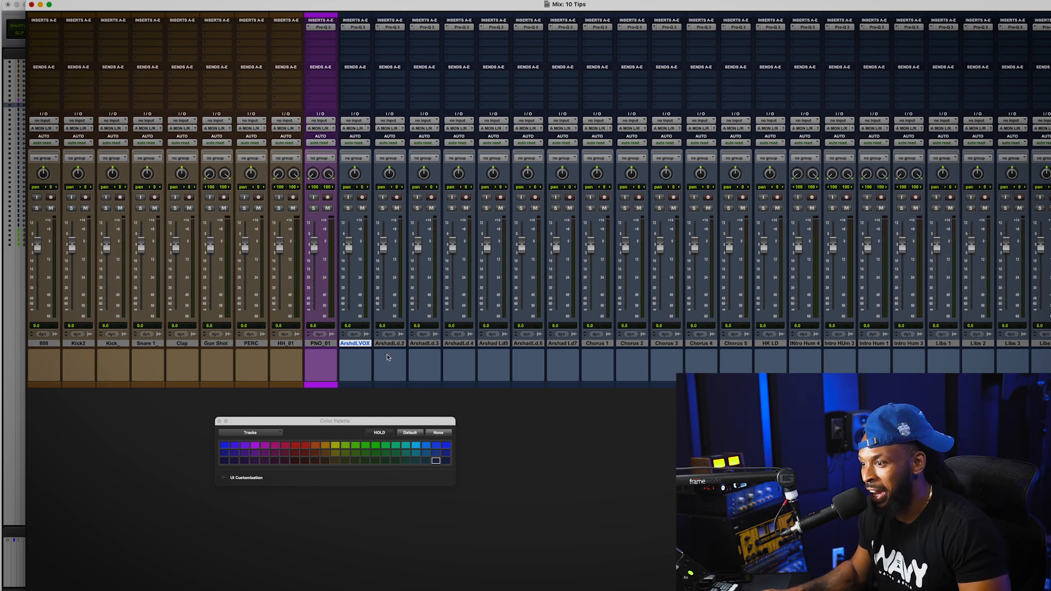
left_click(563, 346, "shift")
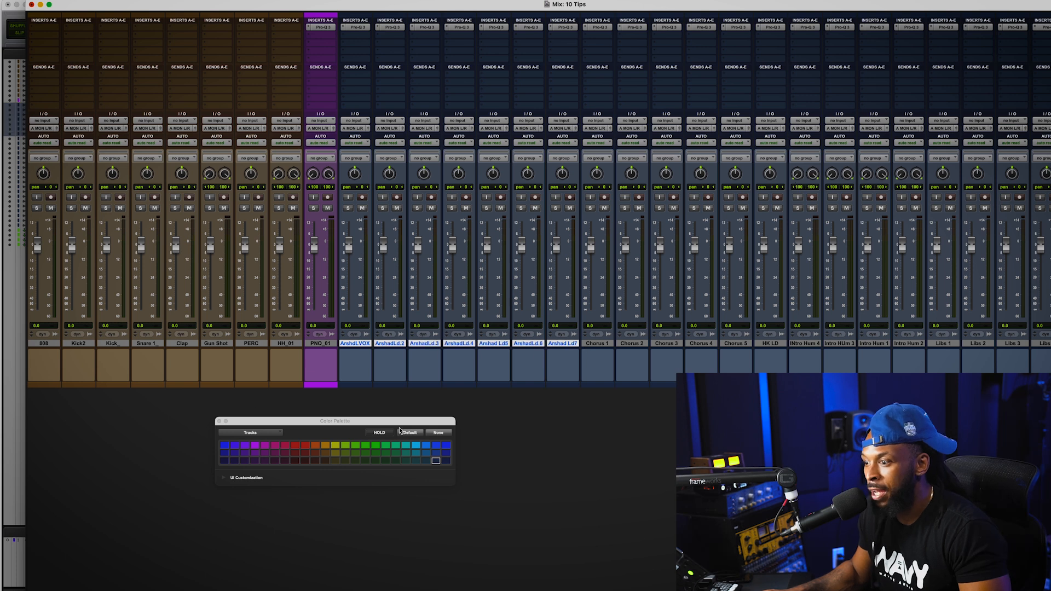
left_click(316, 445)
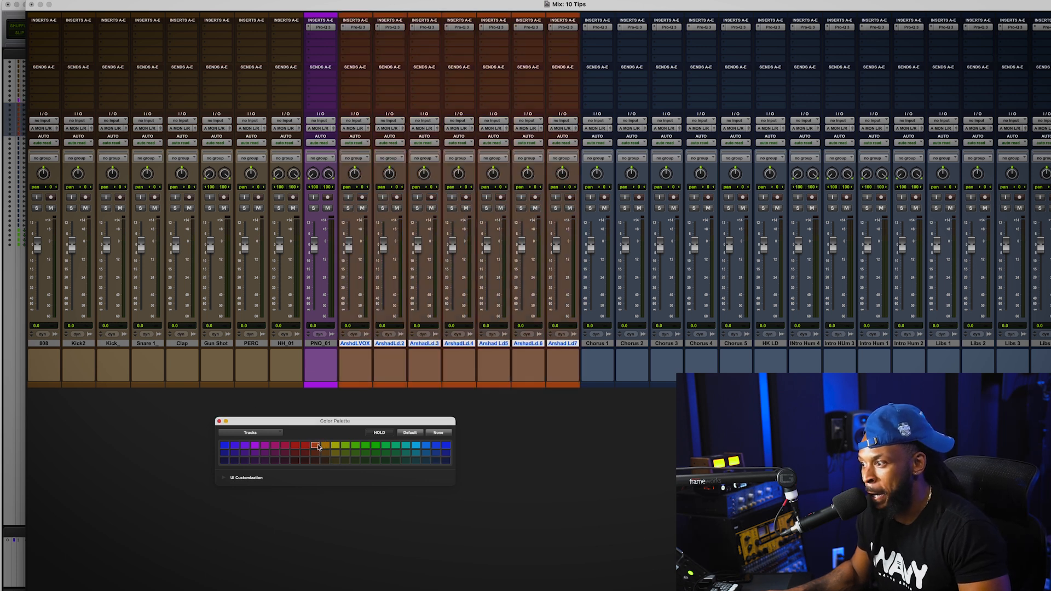
Color the Chorus 1 through Chorus 5 tracks green
left_click(595, 344)
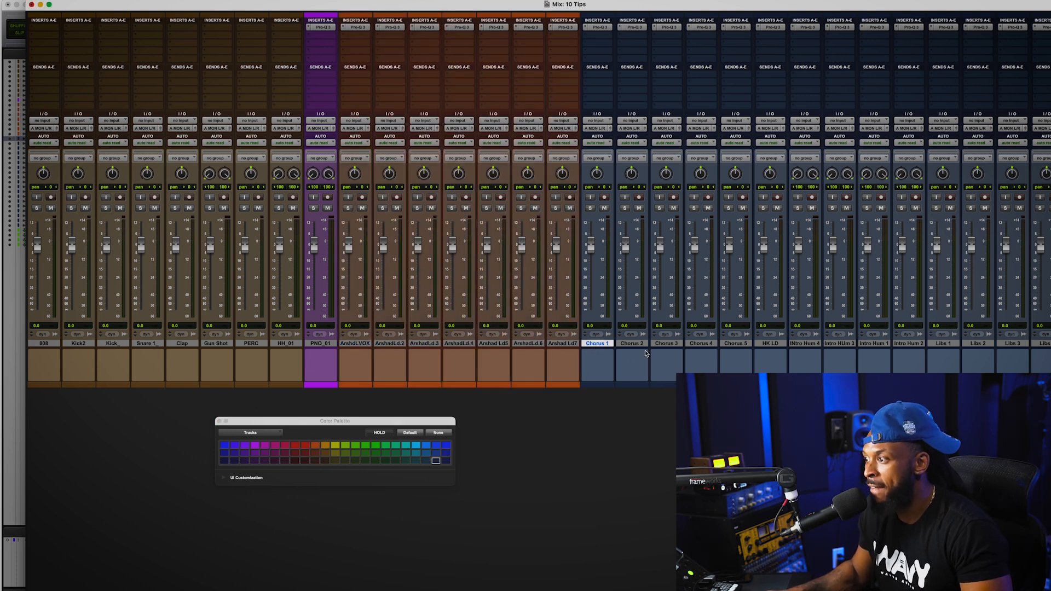
left_click(739, 347, "shift")
left_click(387, 447)
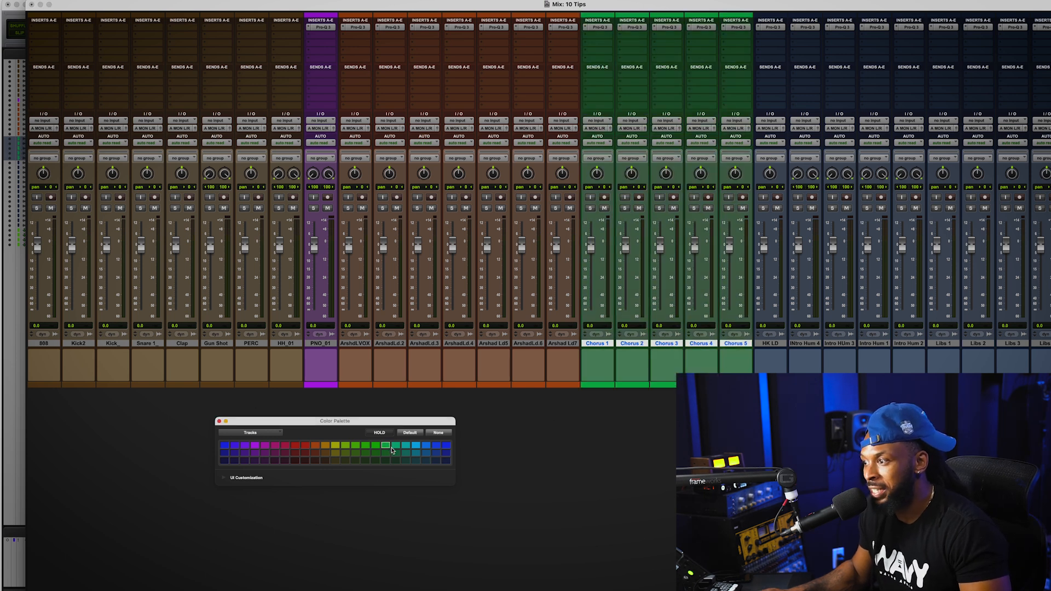
Select the HK LD track, switch to the Edit window and move the Color Palette clear of the clips
scroll(538, 199, "right", 5)
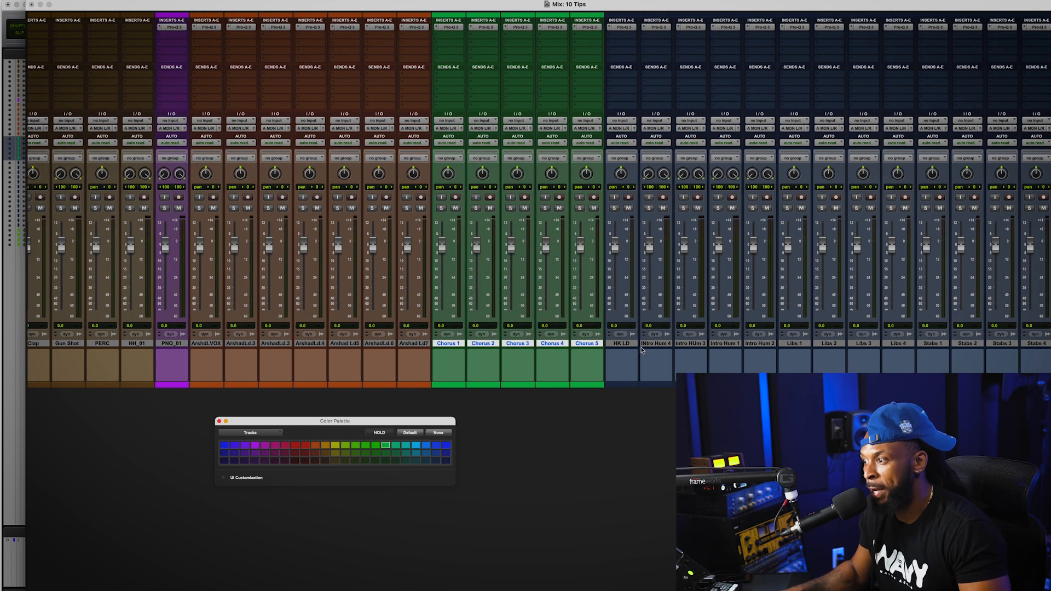
left_click(623, 344)
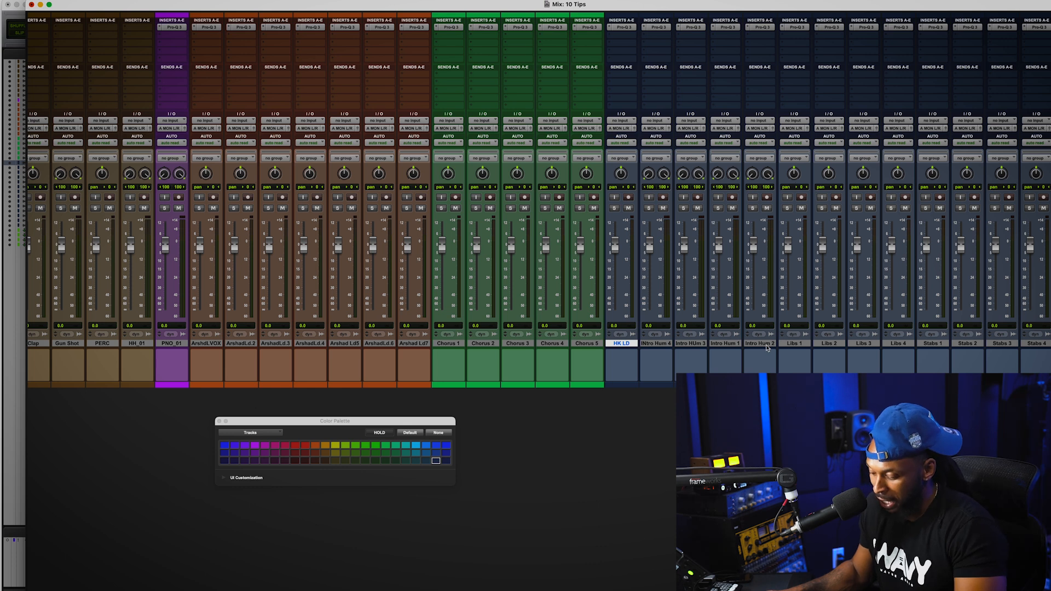
key("super+equal")
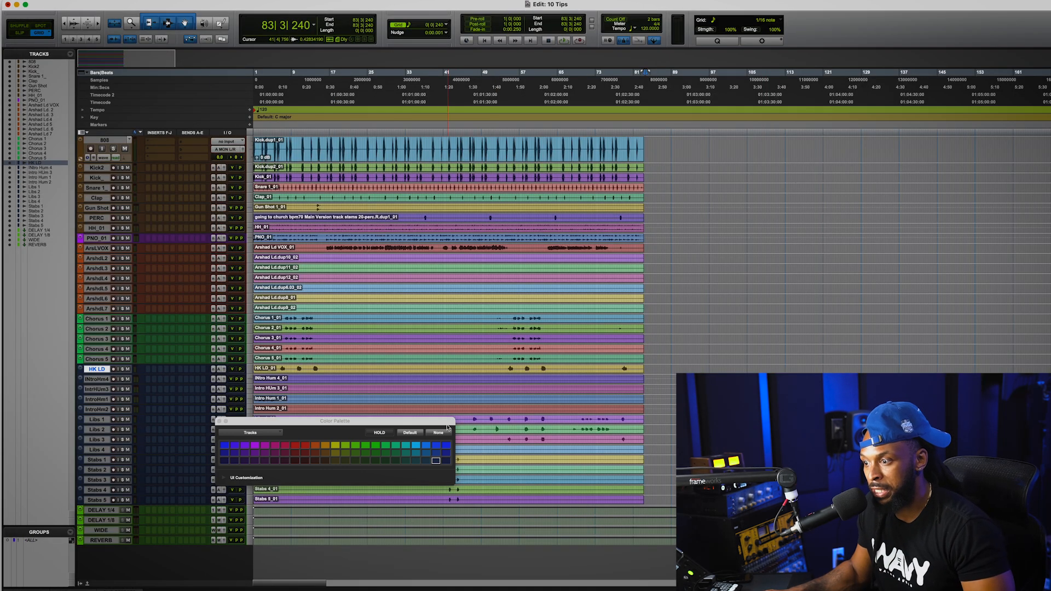
left_click_drag(446, 422, 899, 275)
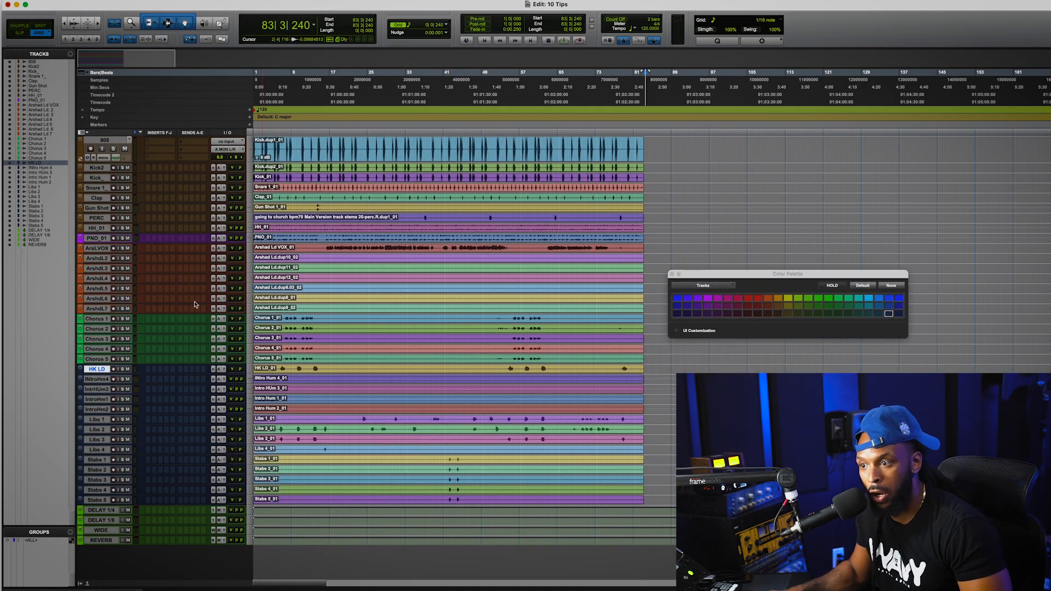
scroll(189, 156, "down", 1)
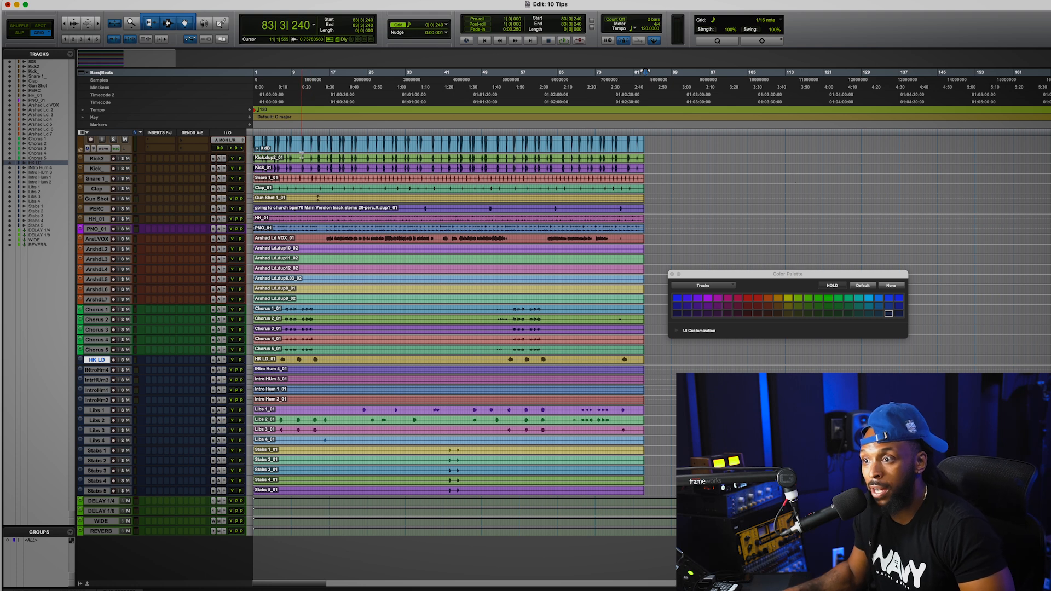
scroll(301, 155, "up", 1)
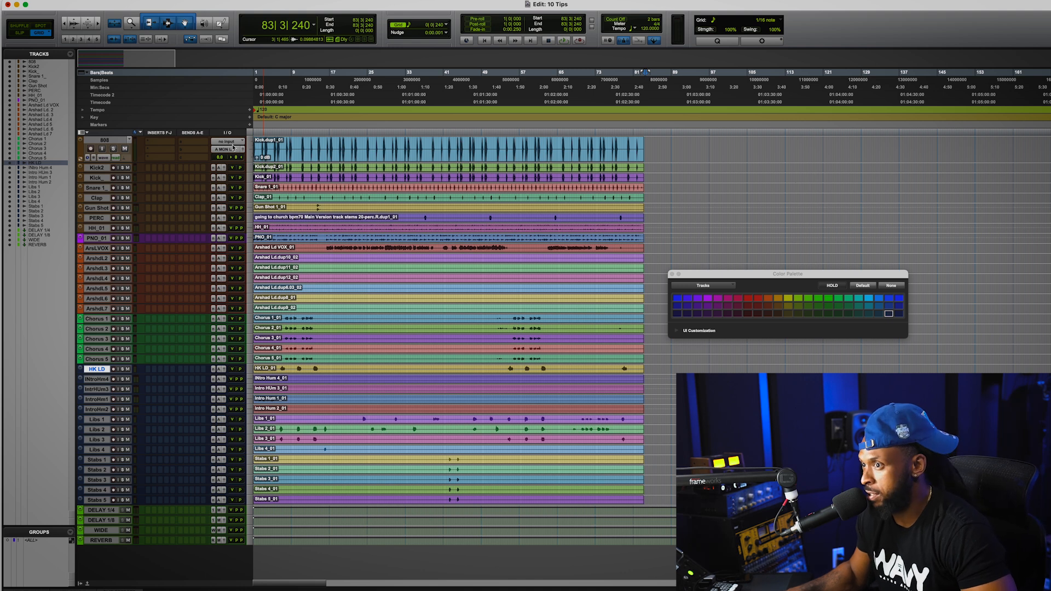
Set the default clip color coding to Track Color in the display preferences and apply it
left_click(256, 0)
left_click(286, 177)
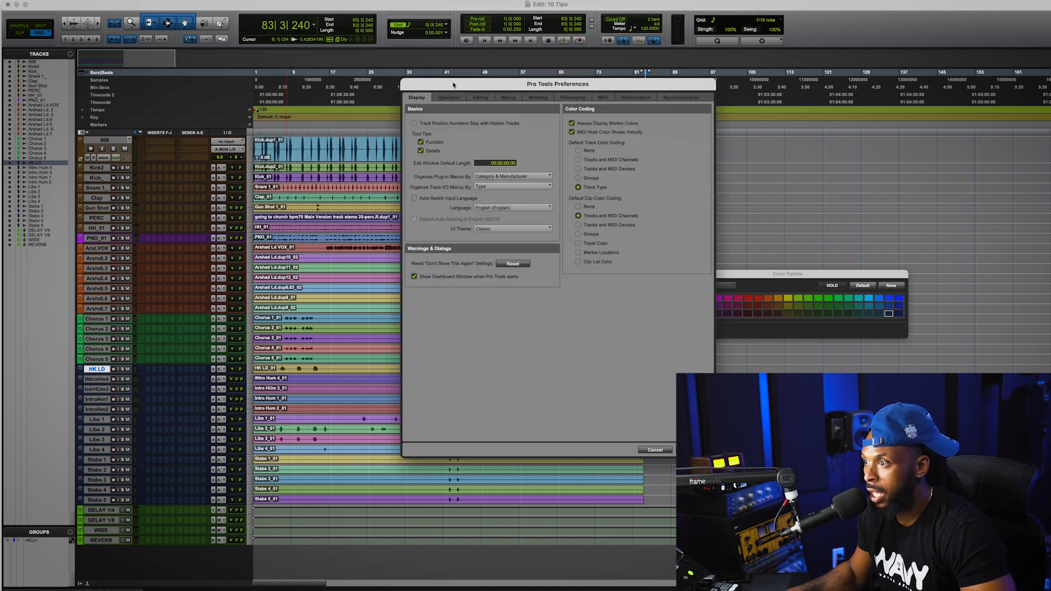
left_click_drag(420, 87, 412, 92)
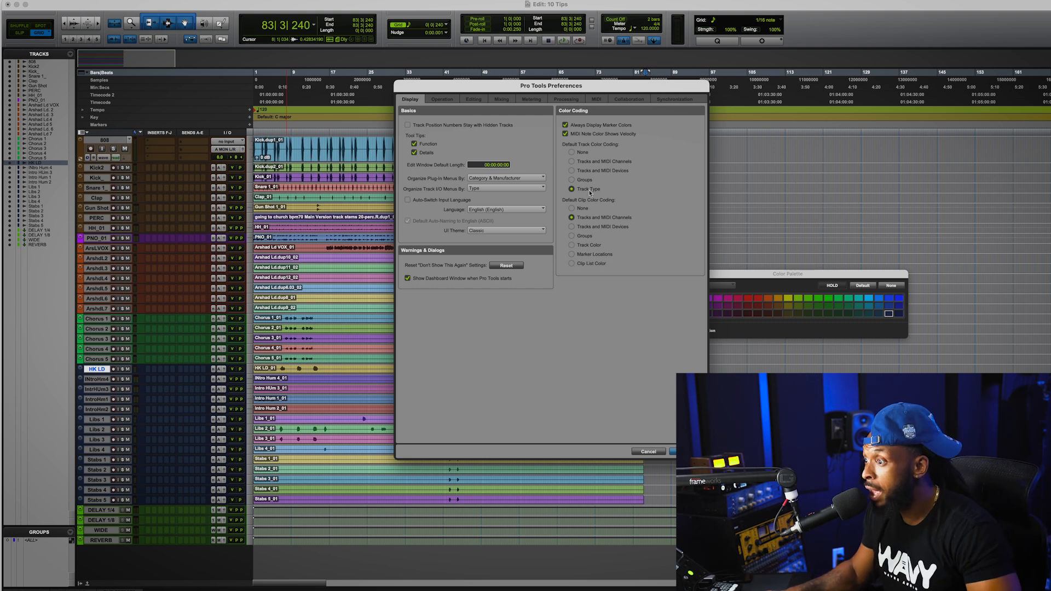
left_click(571, 245)
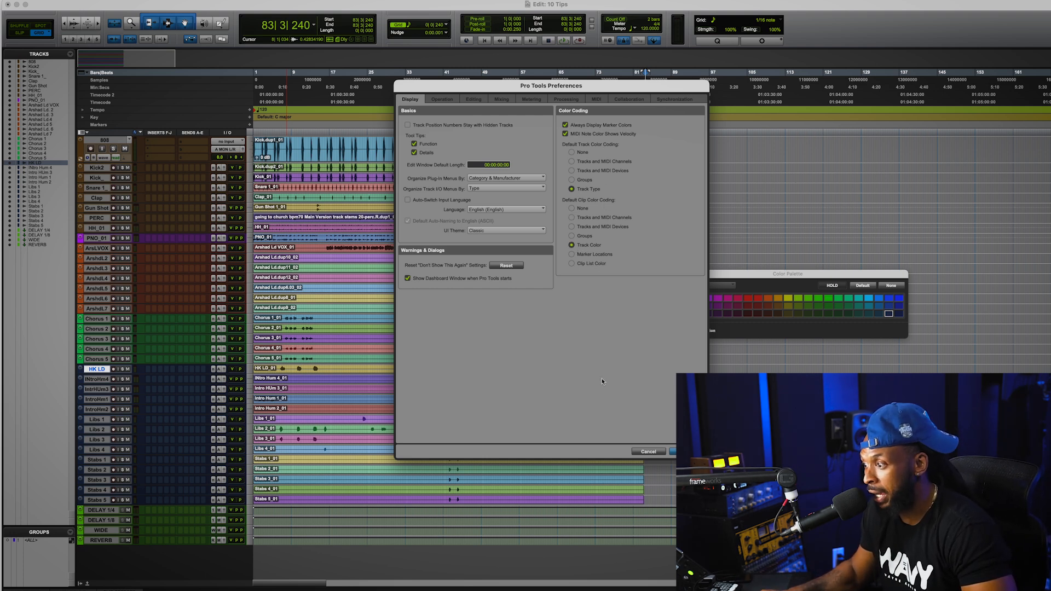
key("Return")
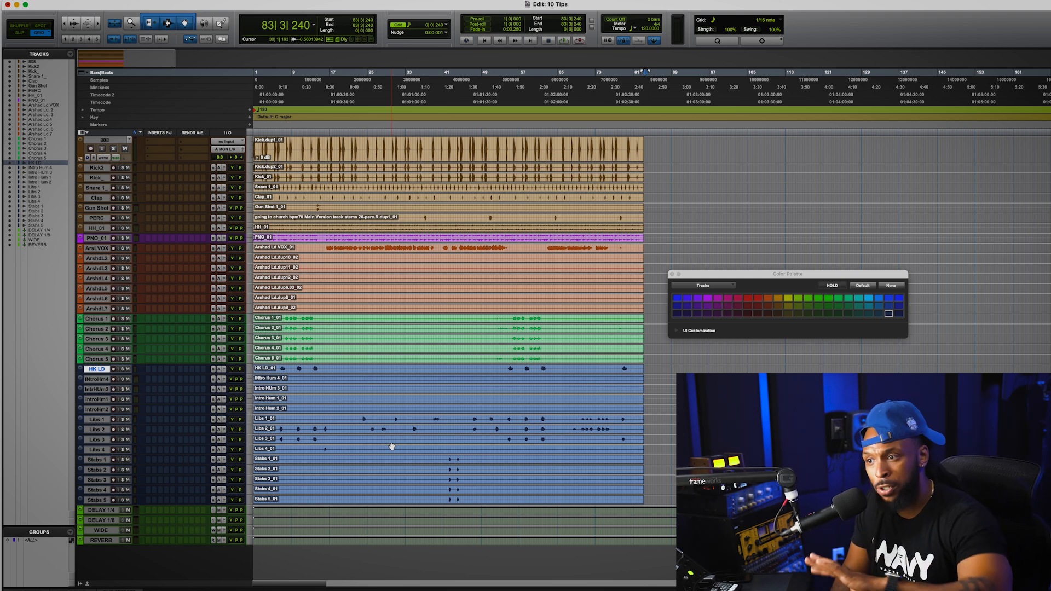
In the Mix window, move the tracks 808 through HH_01 into a new stereo routing folder named DRUMS, with the tracks routed to it
key("super+equal")
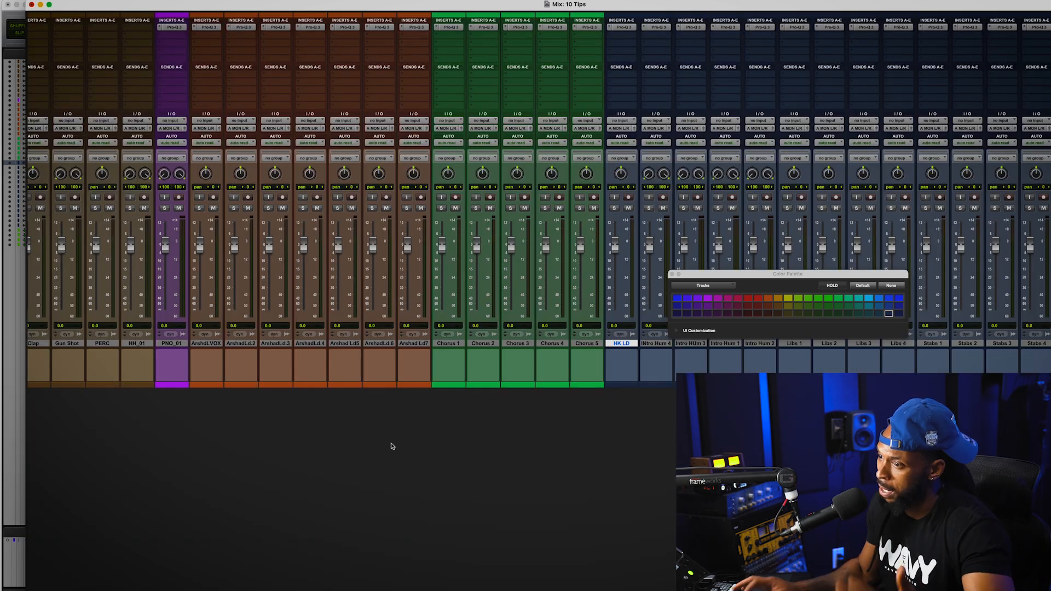
scroll(400, 446, "left", 5)
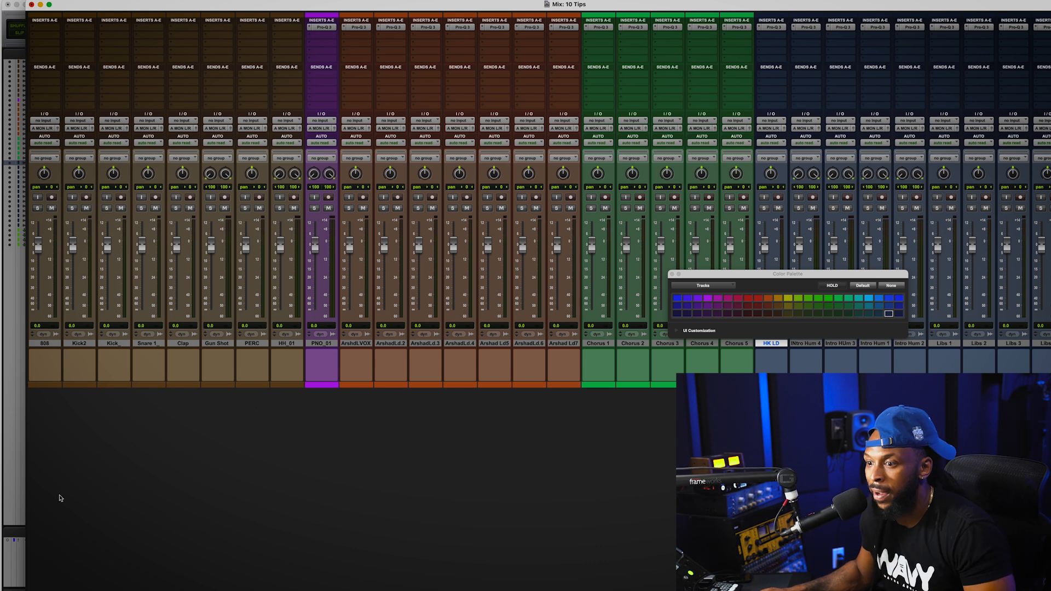
left_click(39, 343)
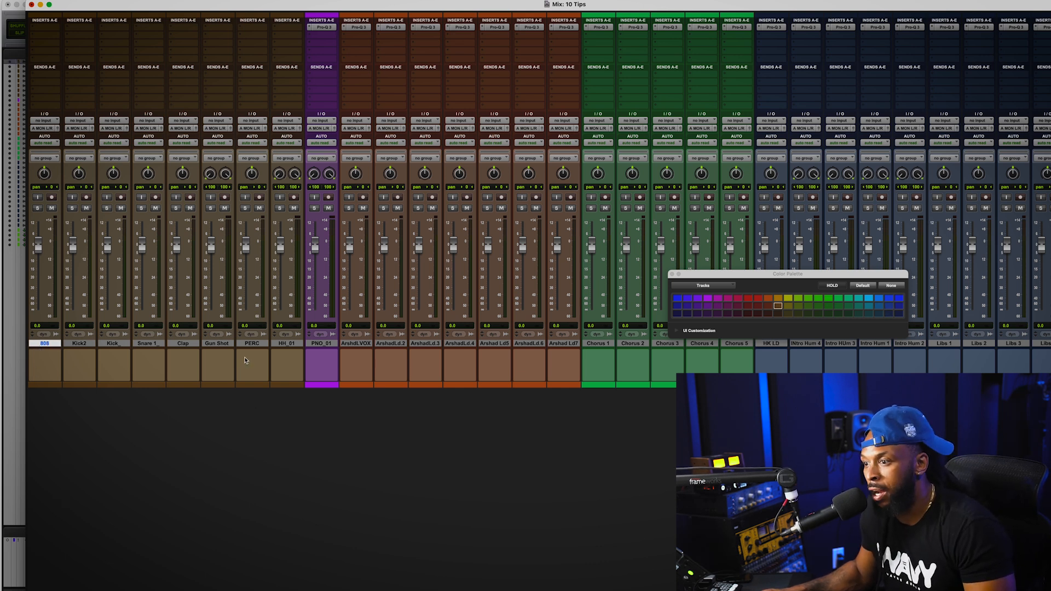
left_click(286, 344, "shift")
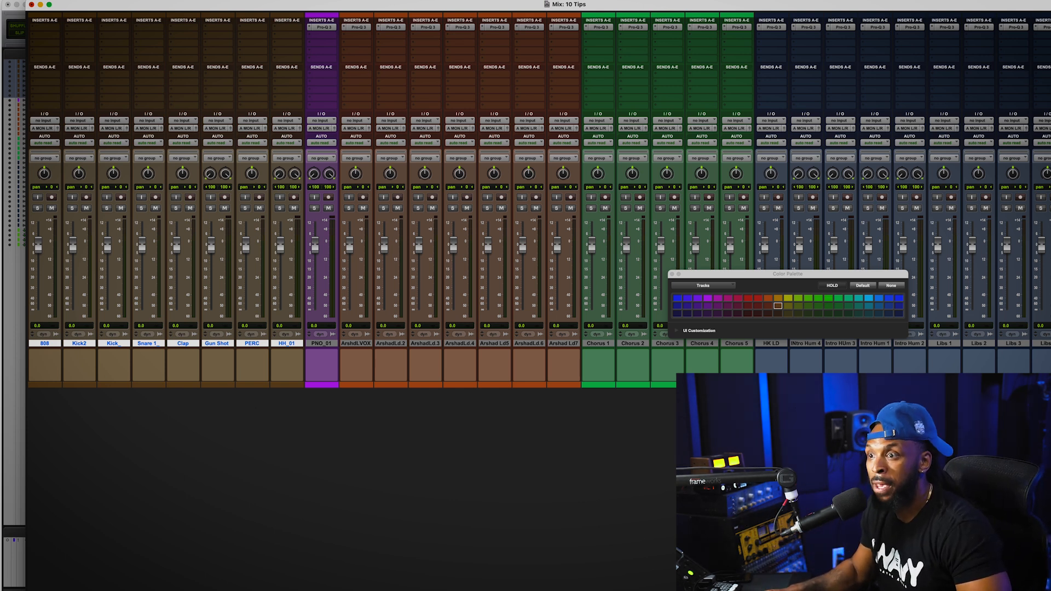
left_click(122, 0)
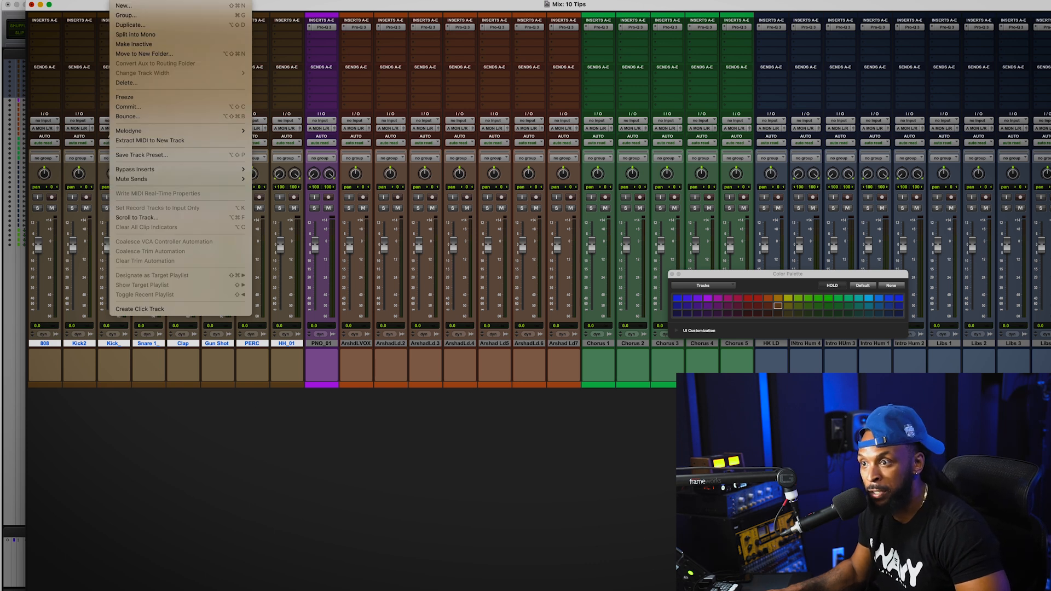
left_click(130, 54)
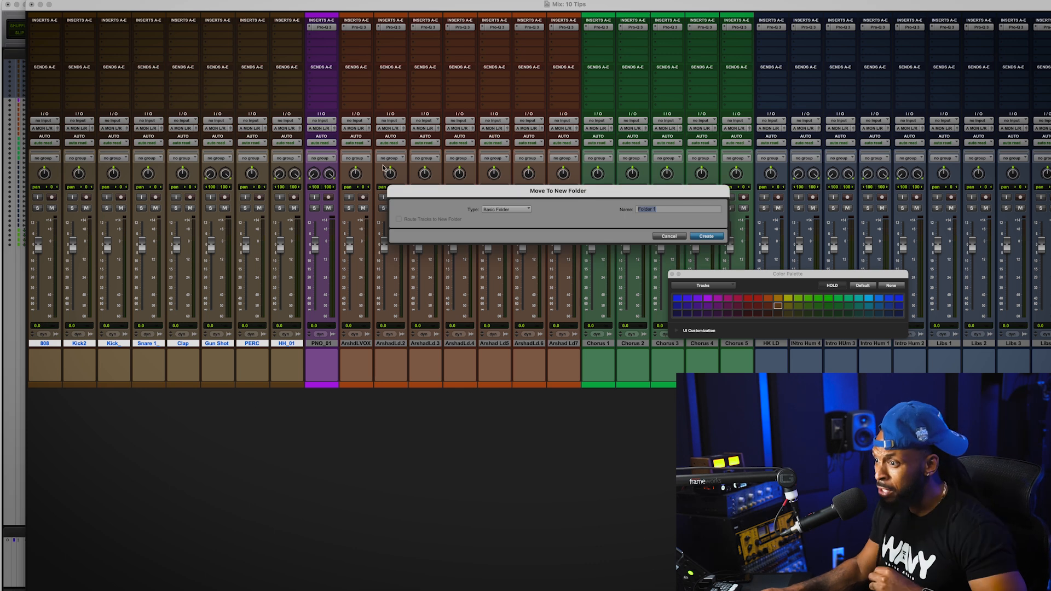
left_click_drag(476, 192, 466, 193)
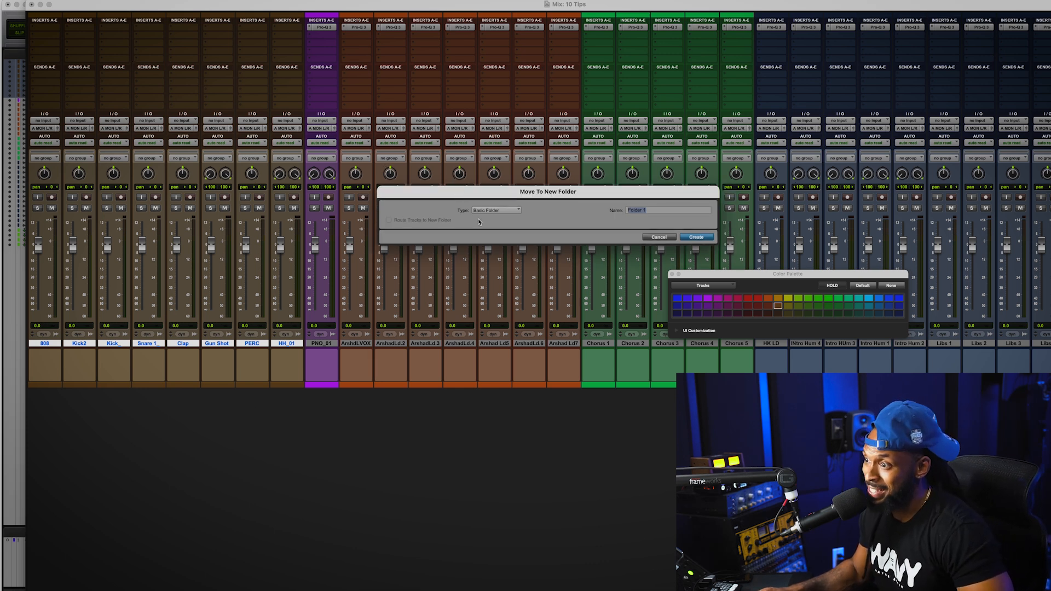
left_click(483, 211)
left_click(488, 202)
type("DRU")
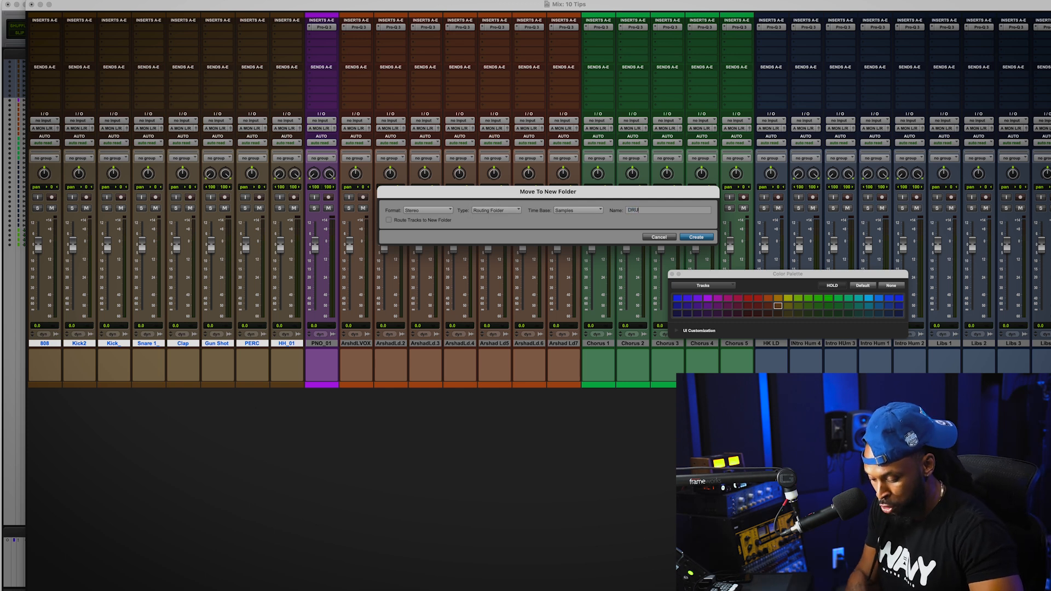
type("MS")
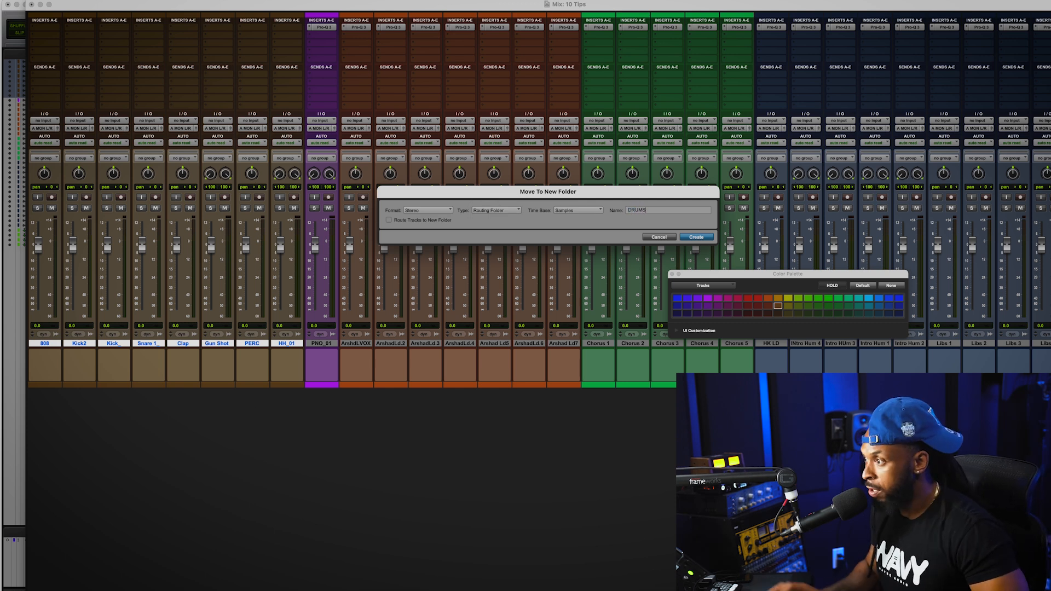
left_click(396, 223)
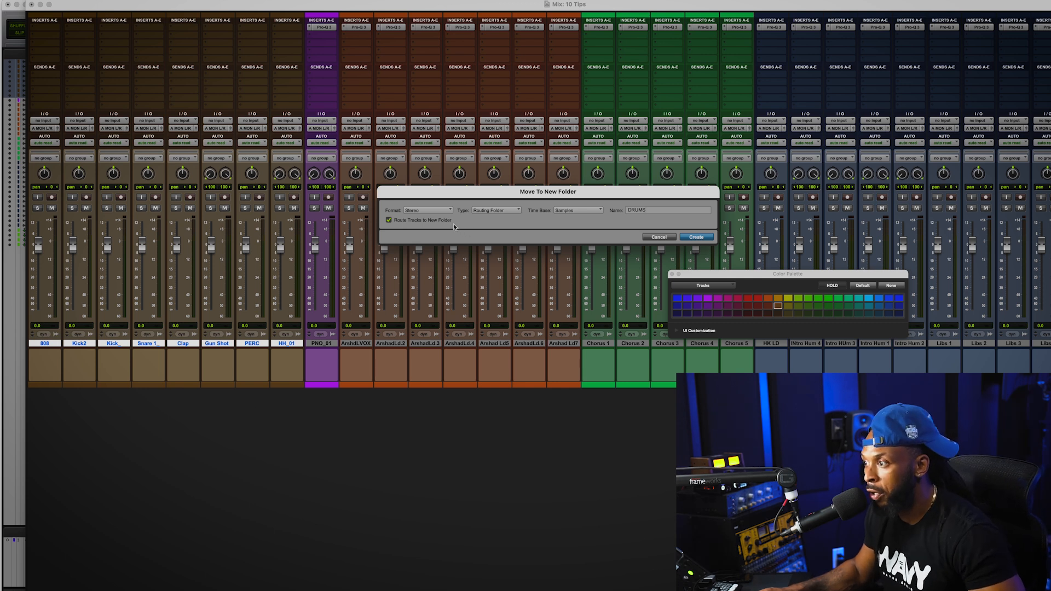
left_click(696, 237)
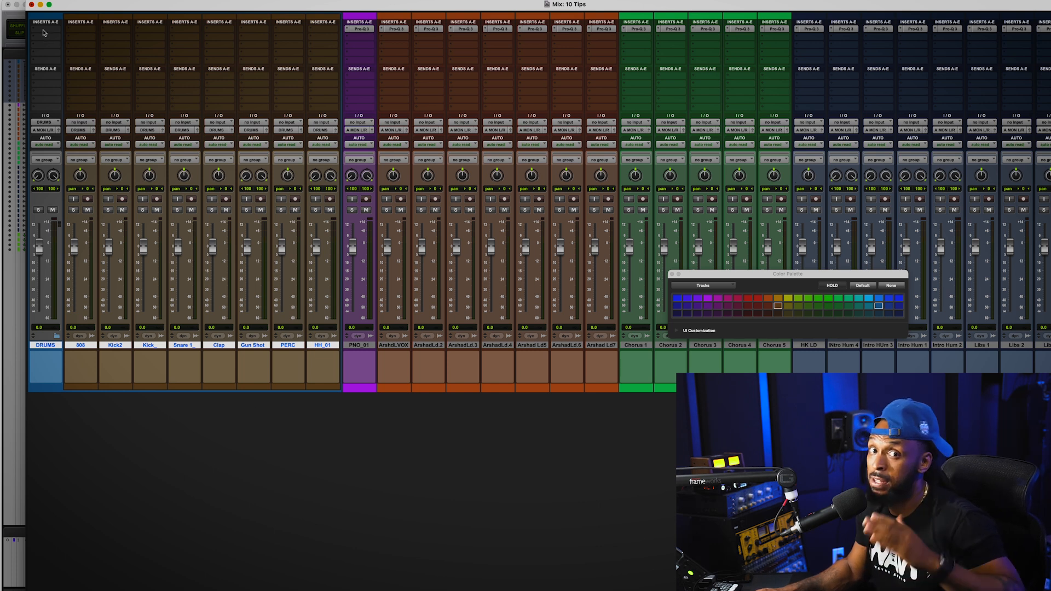
Browse the multichannel EQ plug-ins available for an insert on the DRUMS folder track, without adding one
left_click(44, 32)
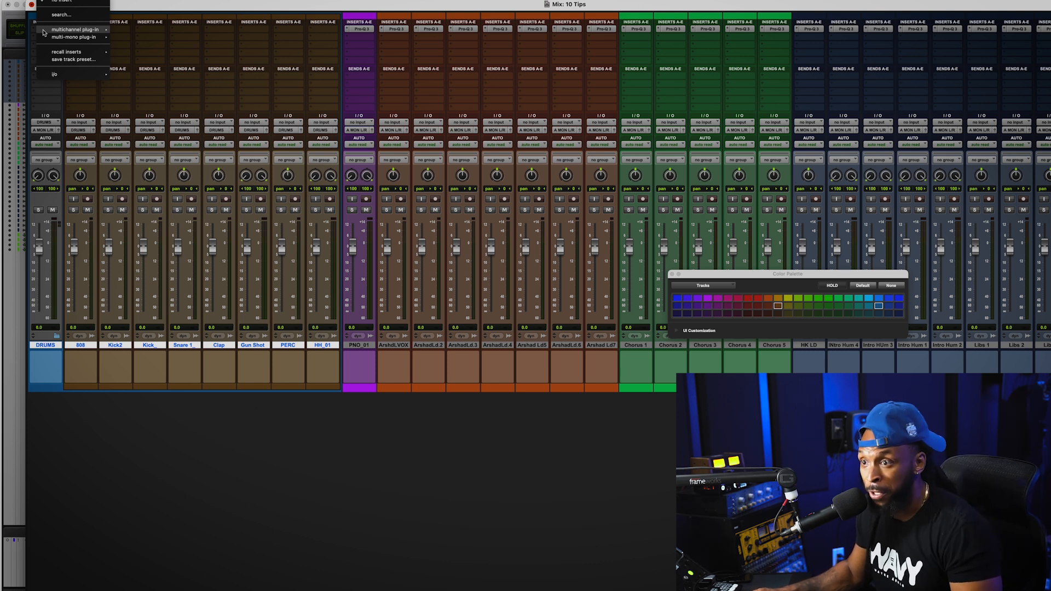
mouse_move(104, 29)
mouse_move(141, 48)
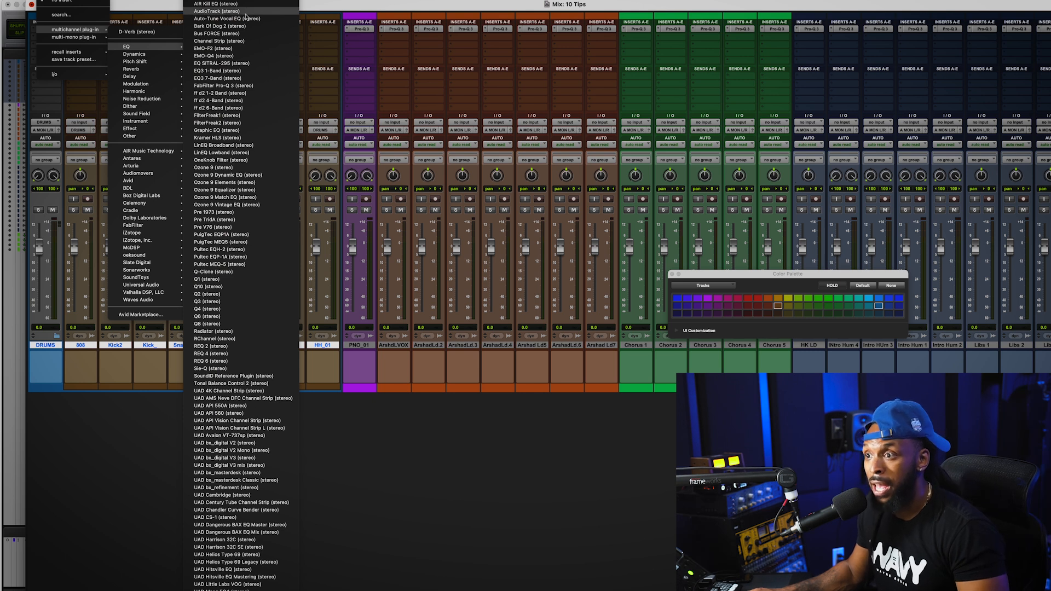
key("Escape")
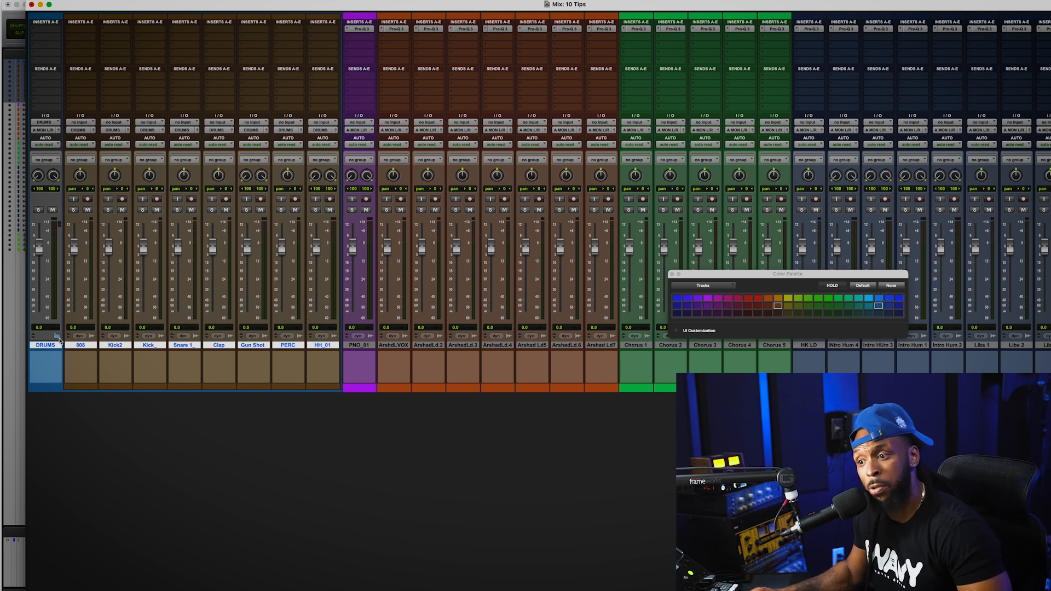
Collapse the DRUMS folder in the Mix window, and try opening and closing it at a temporarily larger track height in the Edit window
left_click(57, 337)
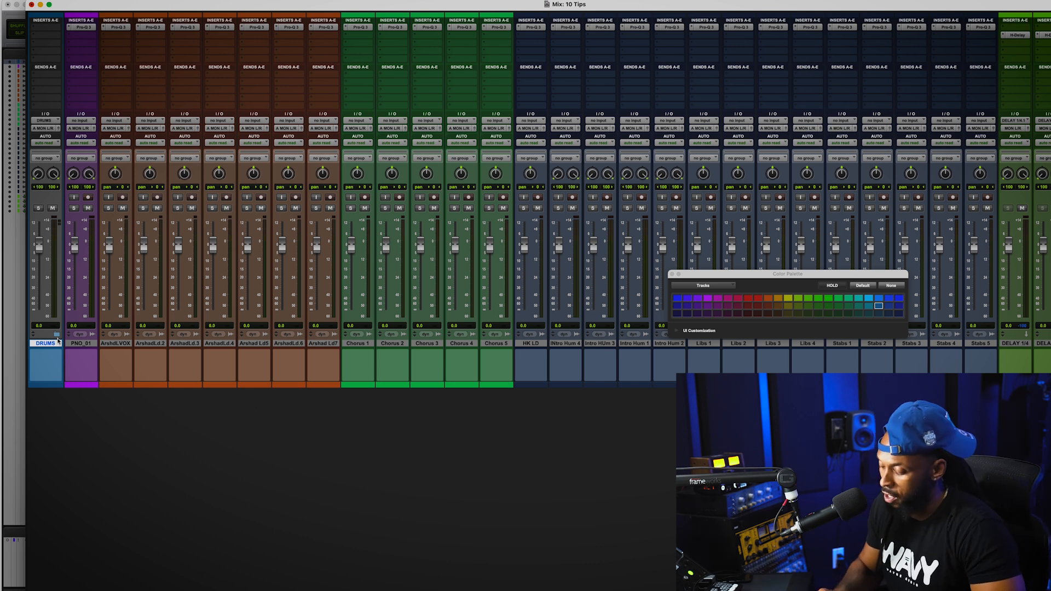
key("super+equal")
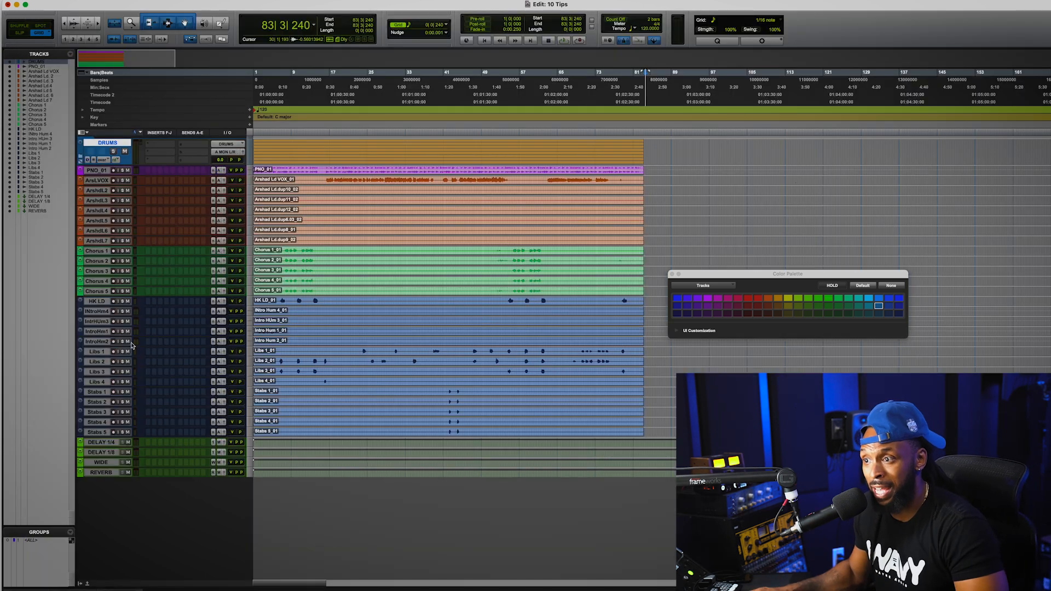
left_click_drag(214, 165, 221, 217)
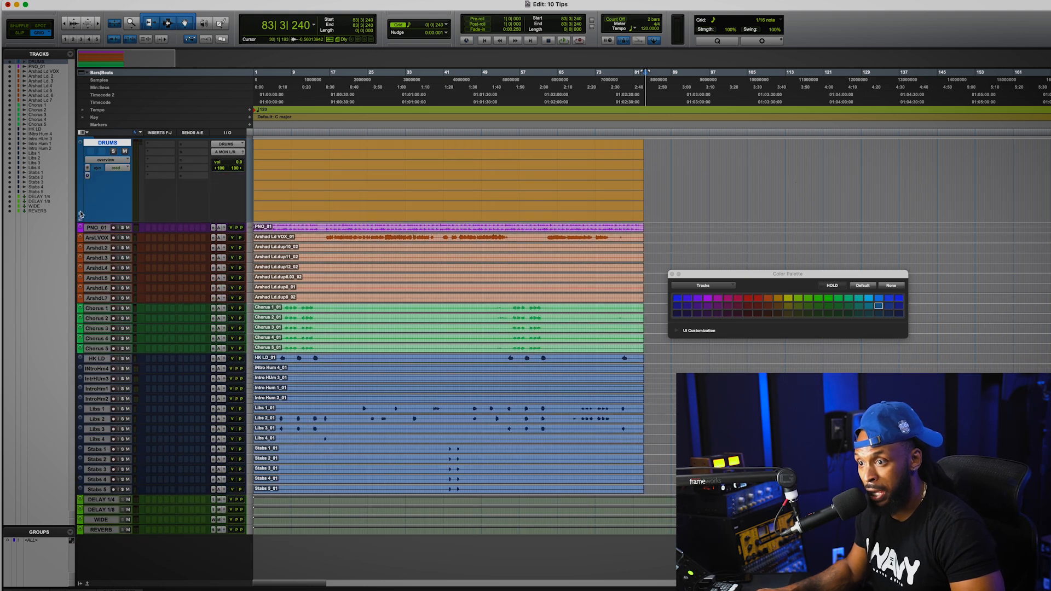
left_click(81, 215)
left_click(81, 216)
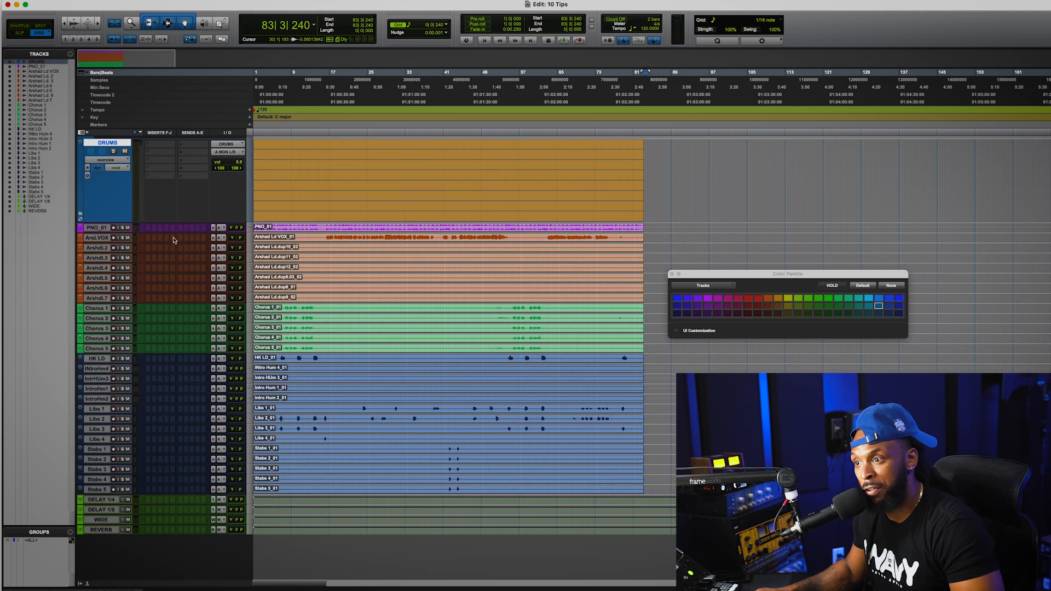
left_click_drag(227, 221, 216, 163)
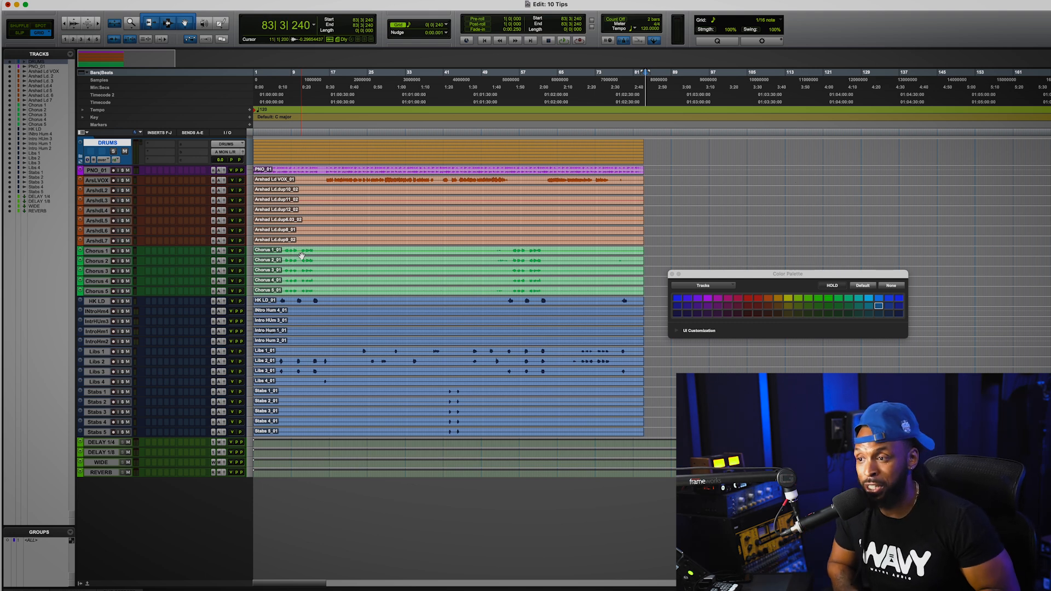
Return to the session start, zoom the timeline in and add a marker named INtro there
key("super+equal")
key("XF86AudioRaiseVolume")
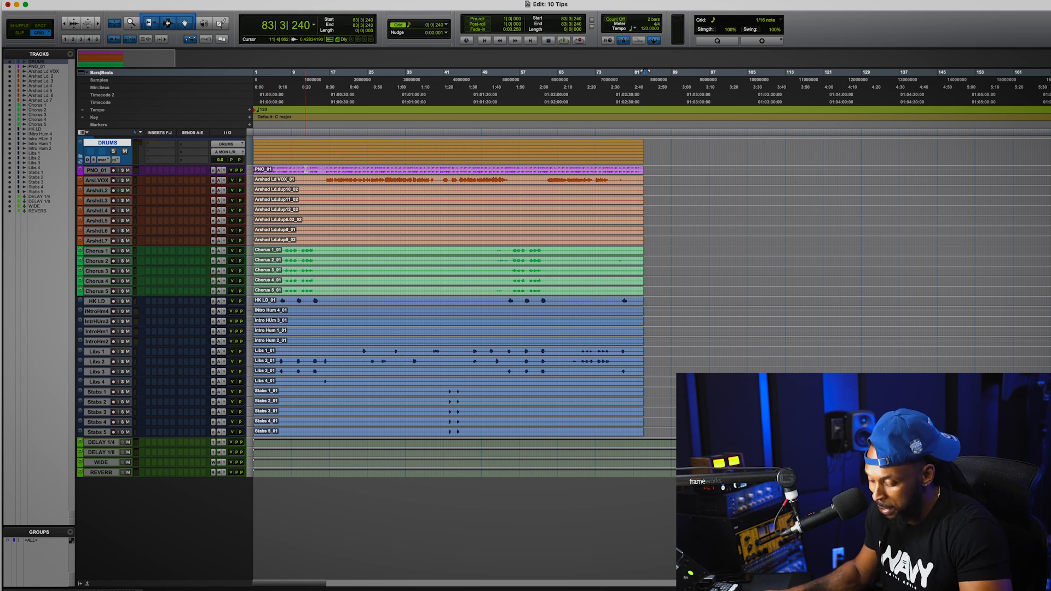
key("Return")
key("super+bracketright")
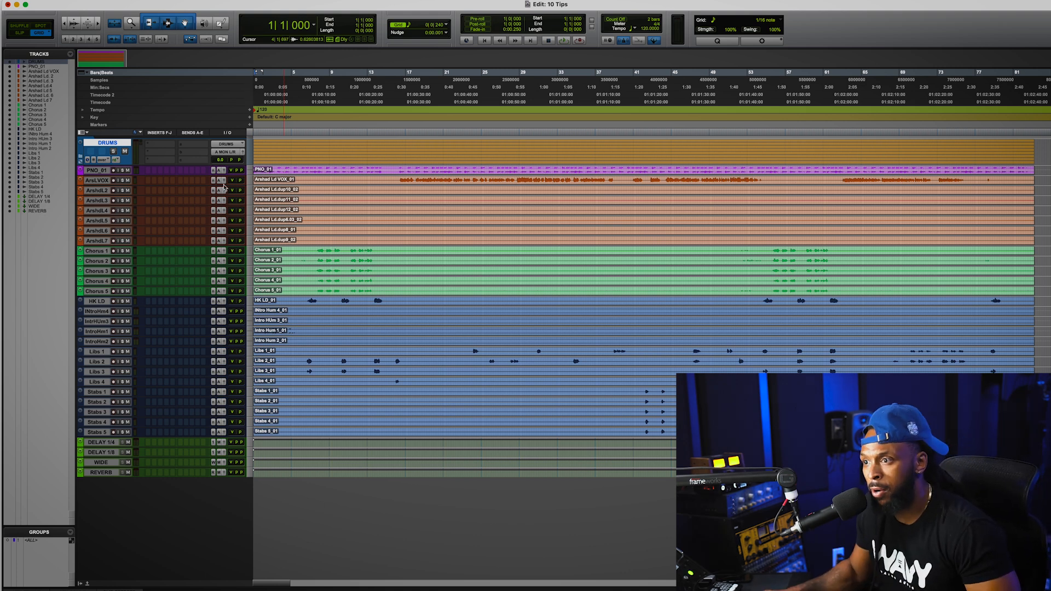
left_click(249, 125)
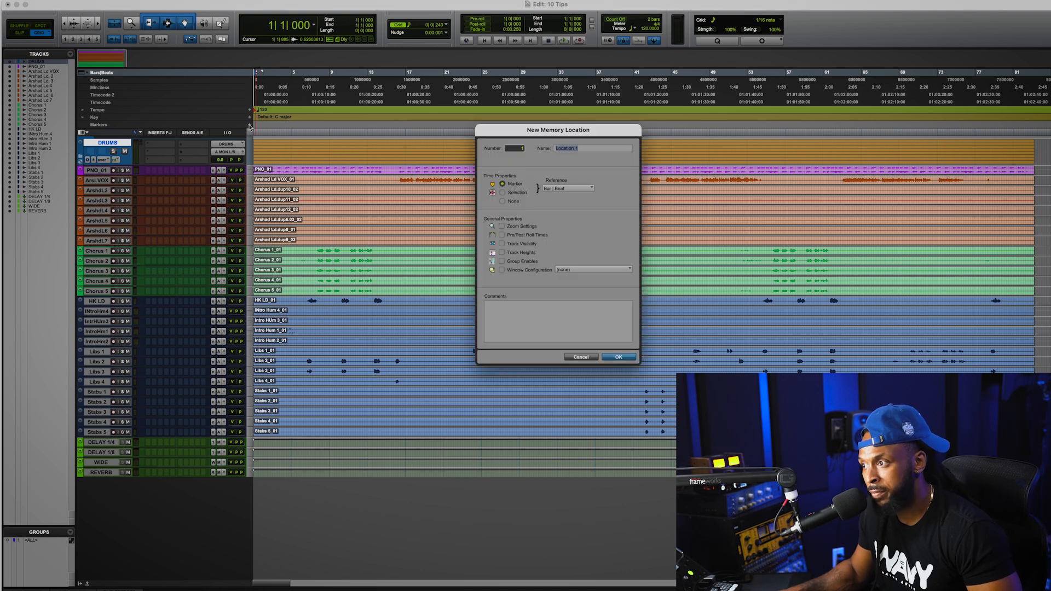
type("INtro")
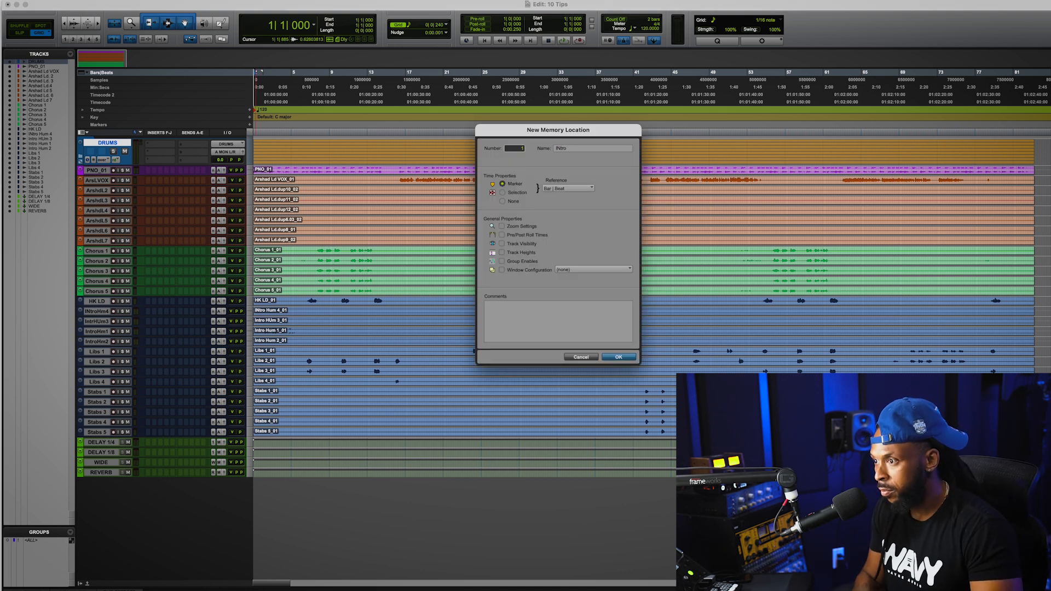
key("Return")
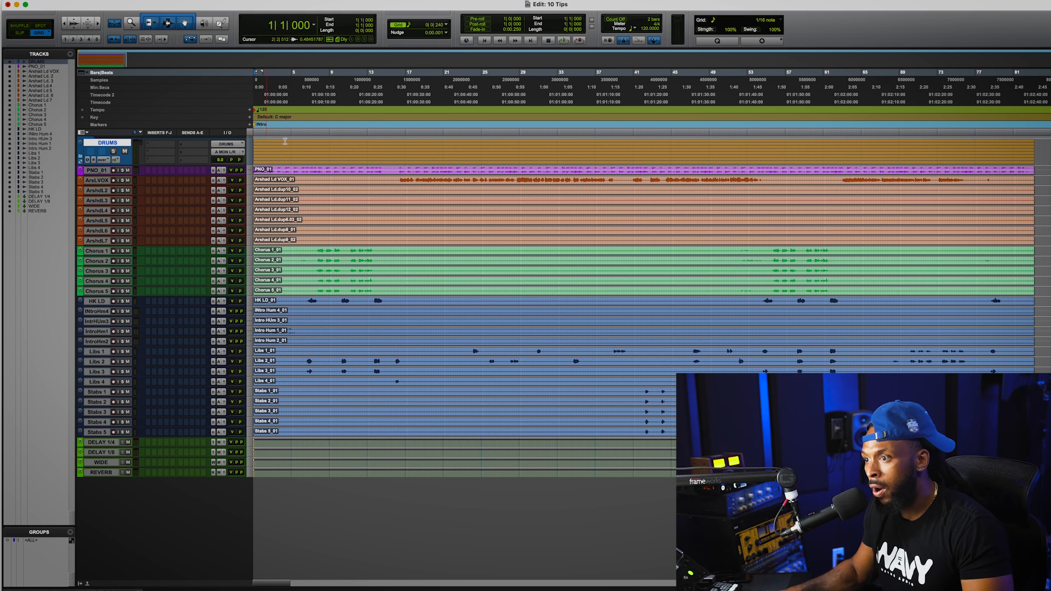
Add a marker named CHORUS 1 at about bar 6, beat 2, near where the chorus vocals come in
left_click(304, 132)
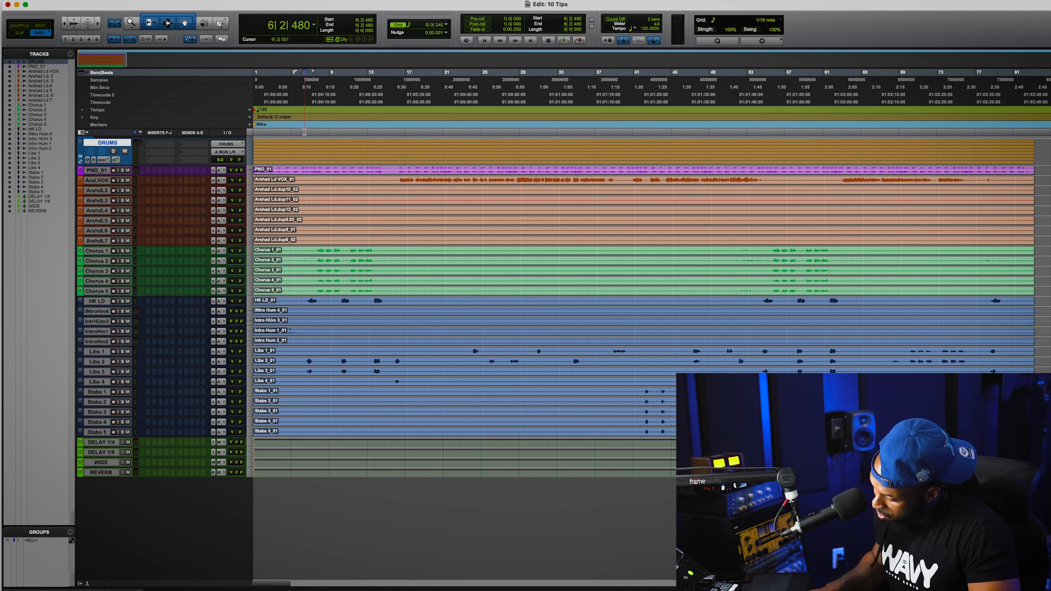
key("KP_Enter")
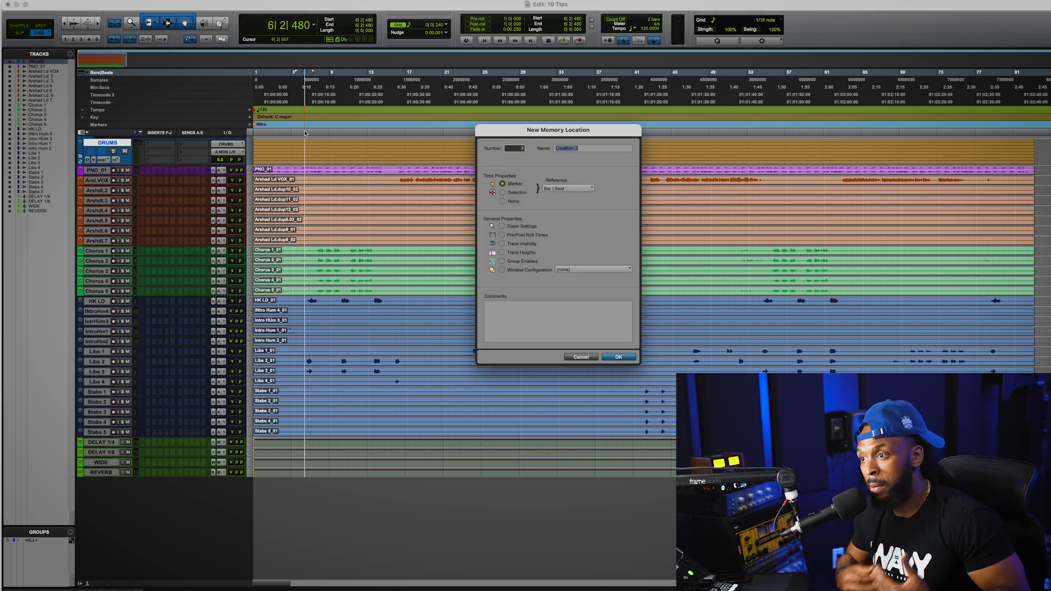
type("C")
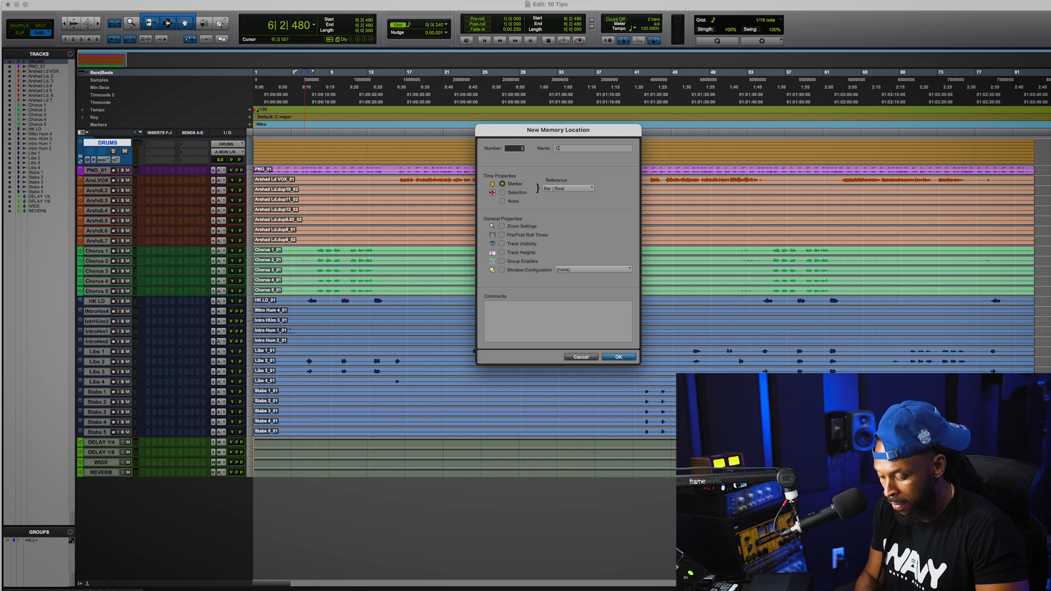
type("HO")
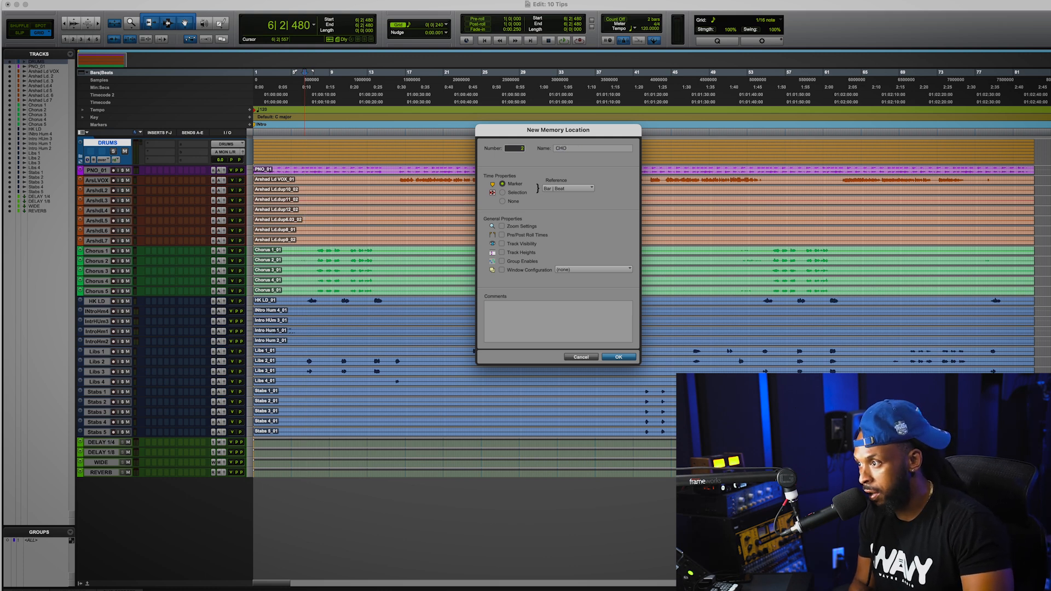
type("RUS 1")
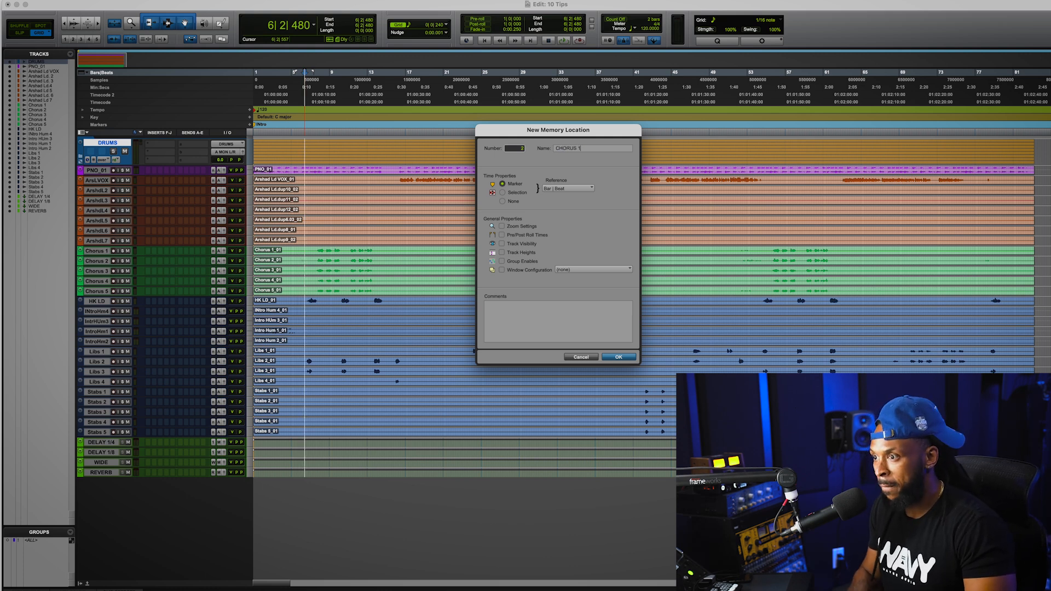
key("Return")
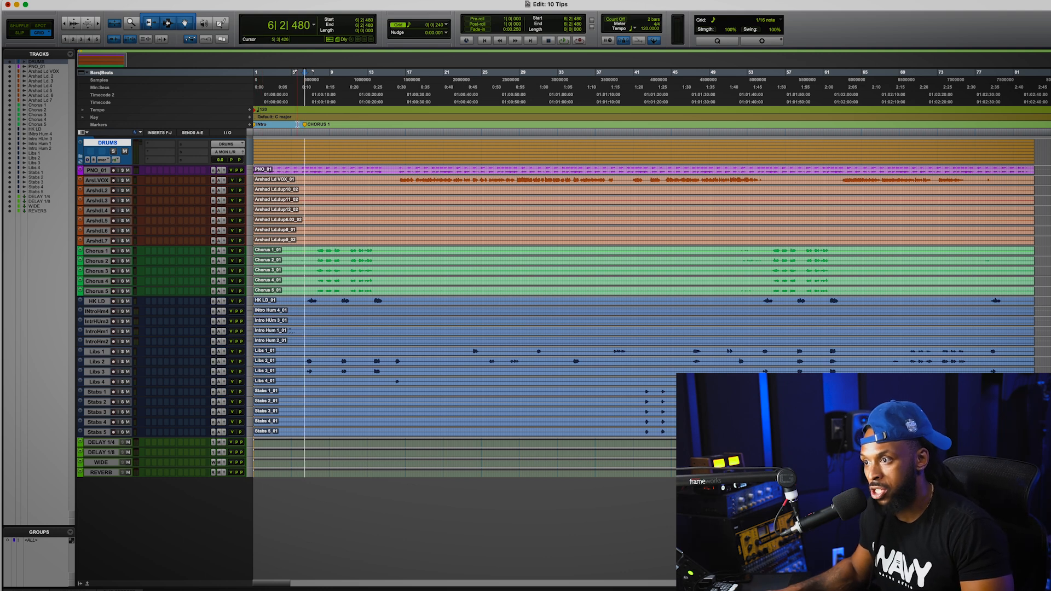
Add a marker named Chorus 2 at about bar 16, beat 2, where the lead vocal starts
left_click(401, 130)
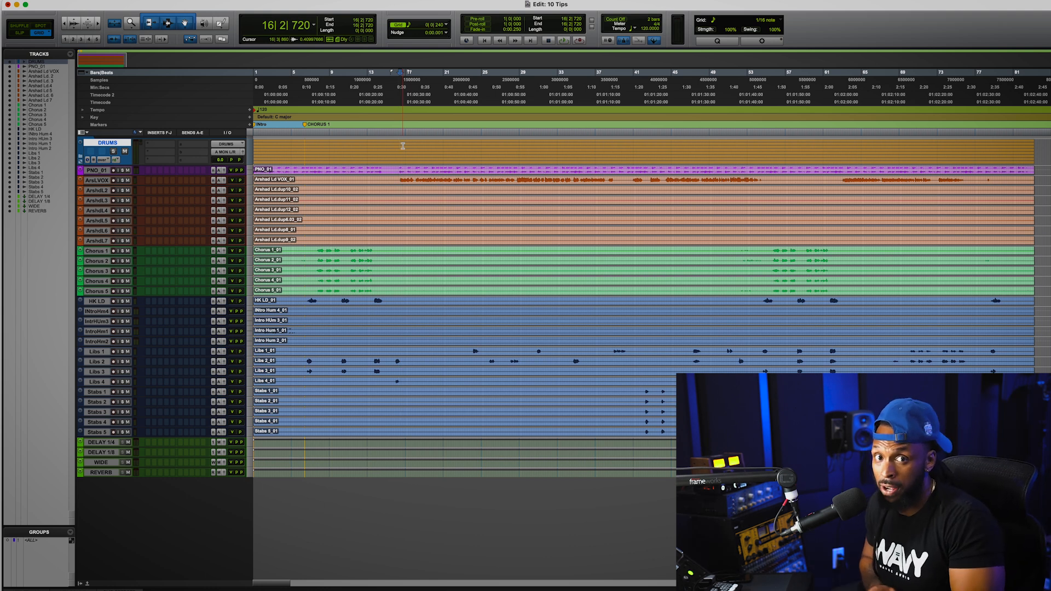
key("KP_Enter")
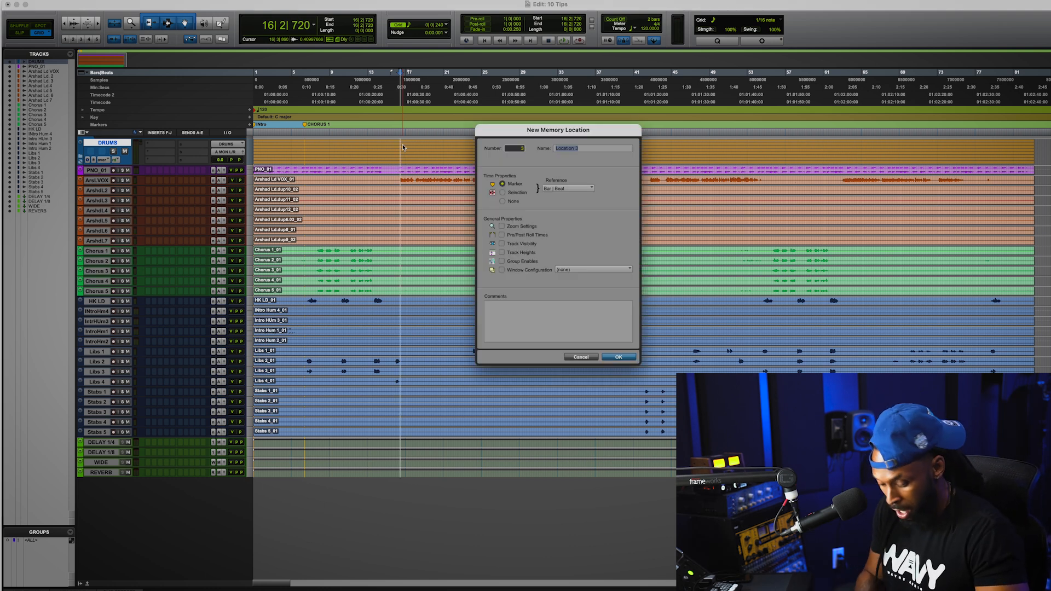
type("Chro")
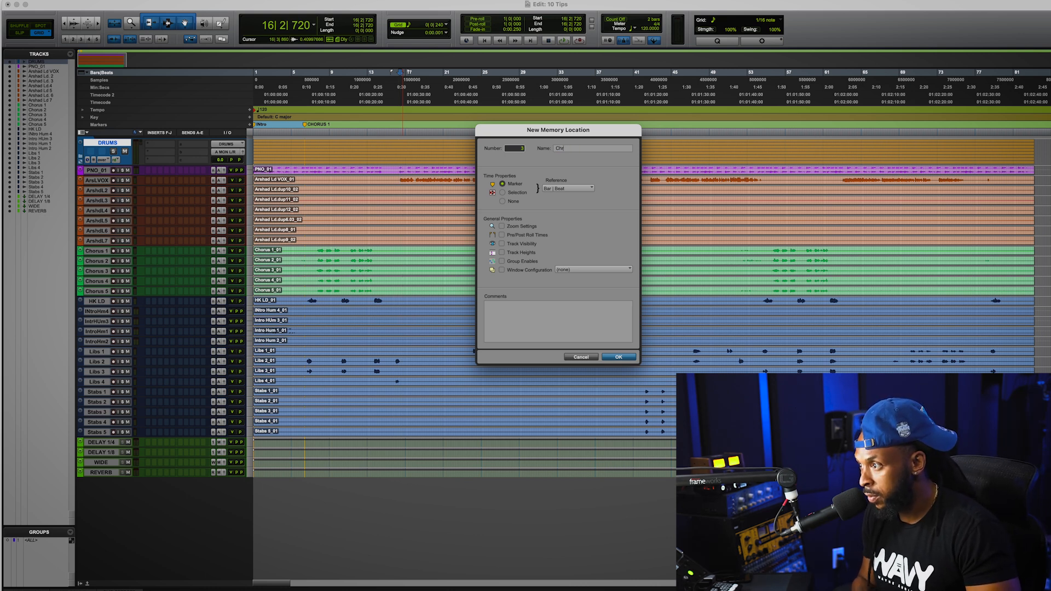
key("BackSpace")
type("orus 2")
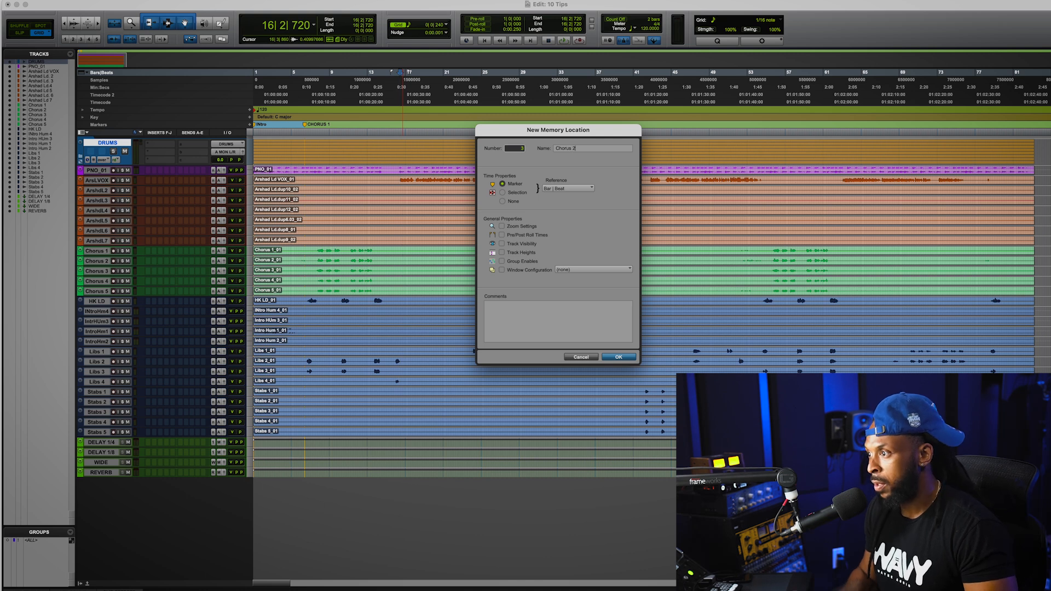
key("Return")
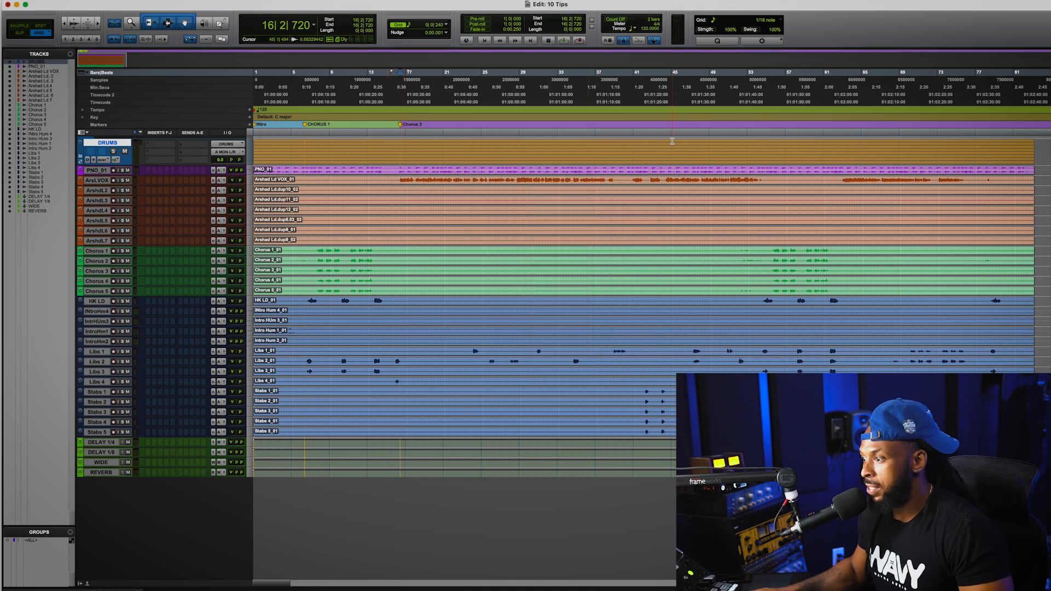
Add a marker named Bridge at about bar 41, beat 3
left_click(638, 134)
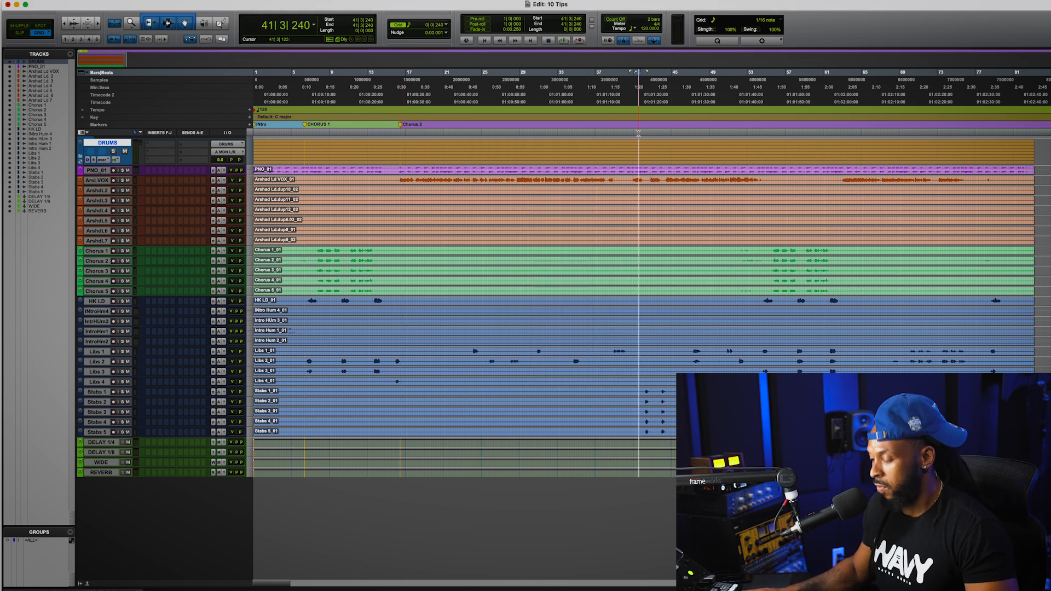
key("KP_Enter")
type("Br")
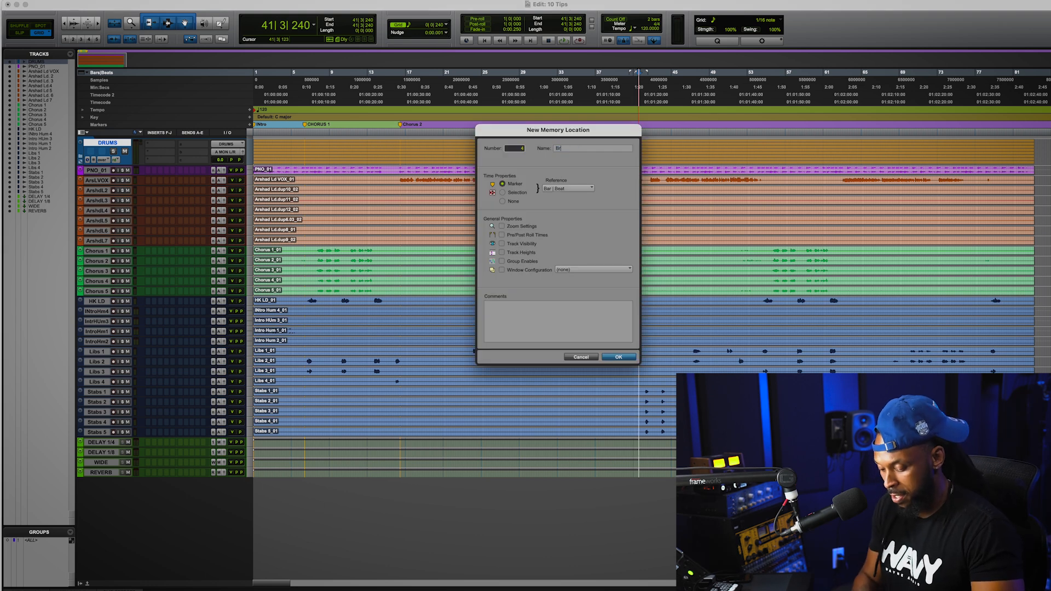
type("idge")
key("Return")
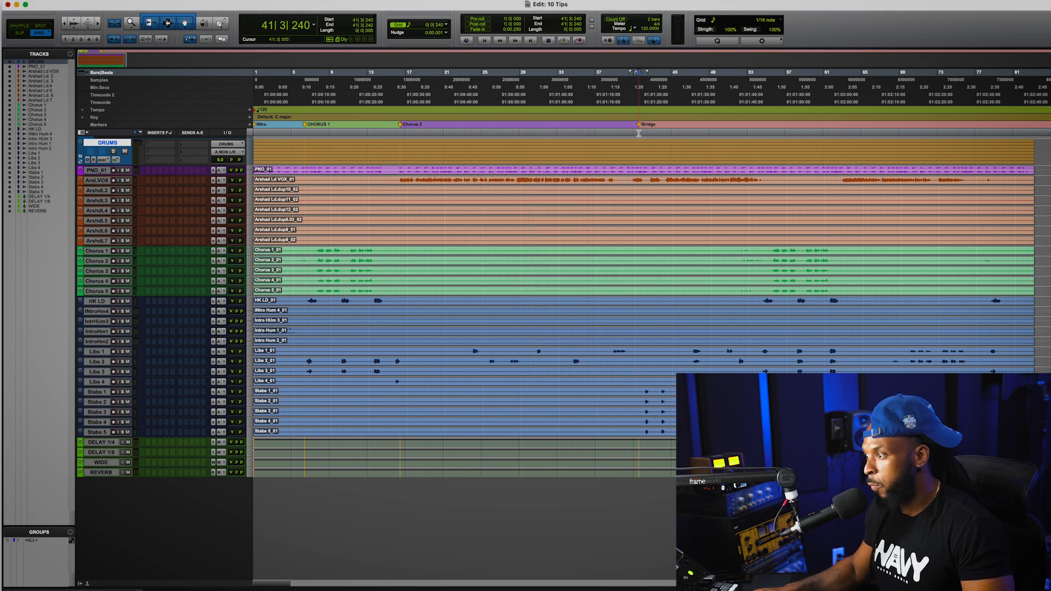
Add a marker named Chorus 3 at about bar 55, beat 4, where the chorus vocals return
left_click(775, 134)
left_click(773, 132)
key("KP_Enter")
type("Ch")
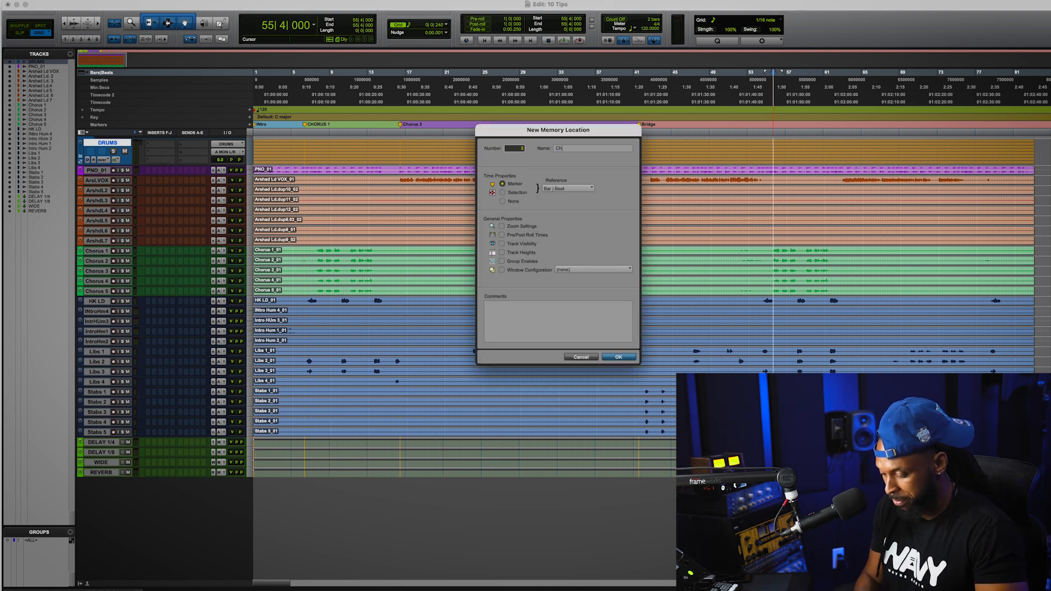
type("orus 3")
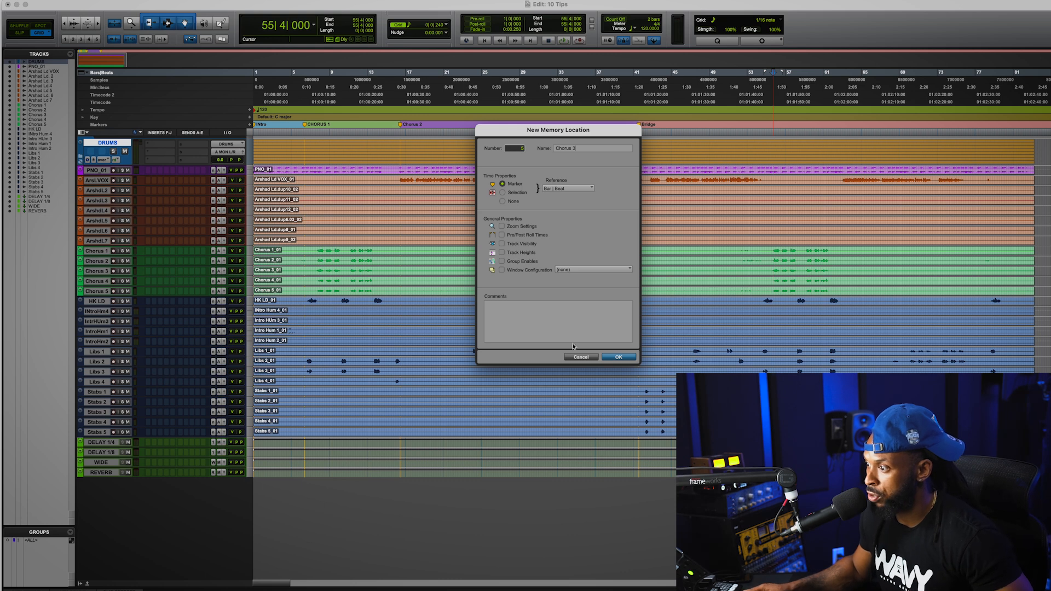
left_click(622, 358)
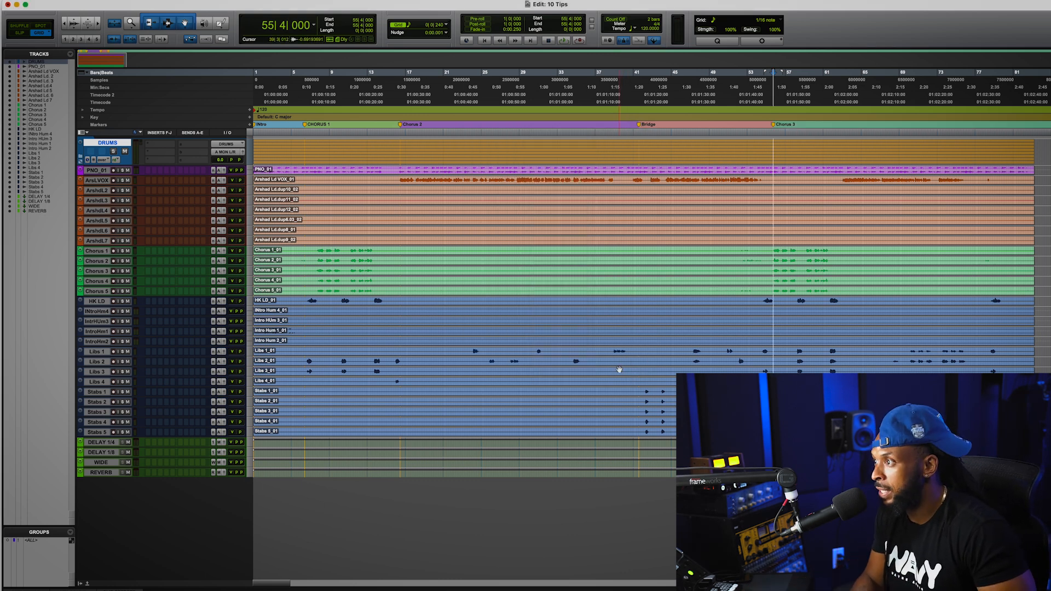
Switch to the Mix window, open the Memory Locations list and move it lower over the channel strips
key("super+equal")
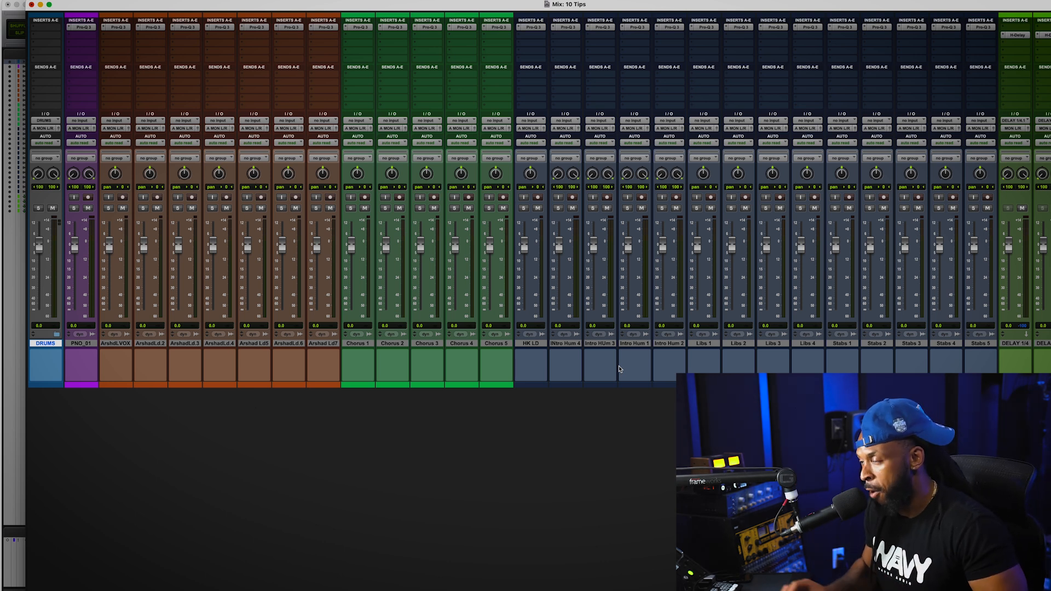
key("super+equal")
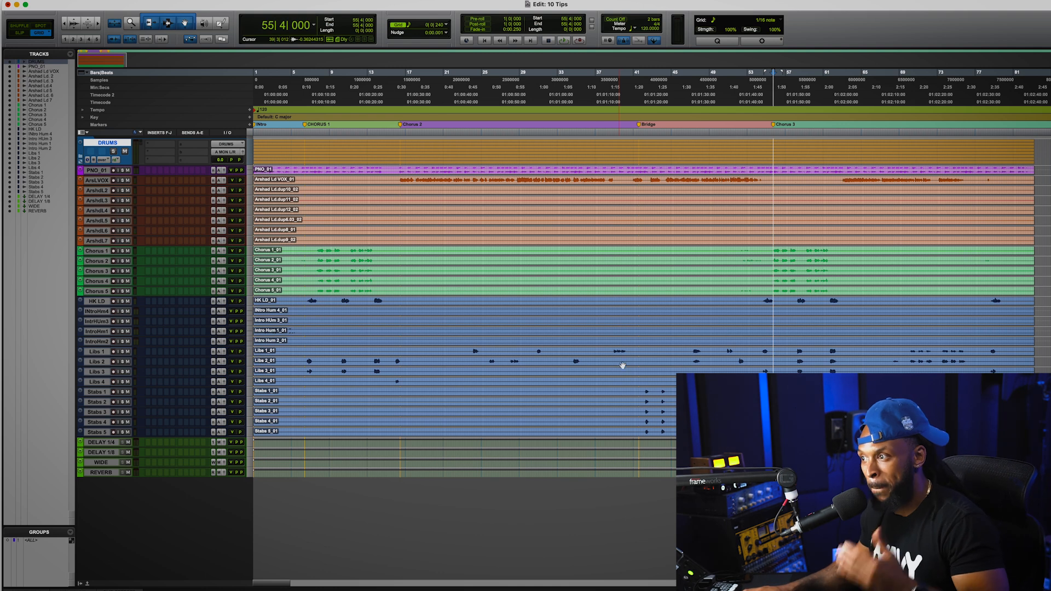
key("super+equal")
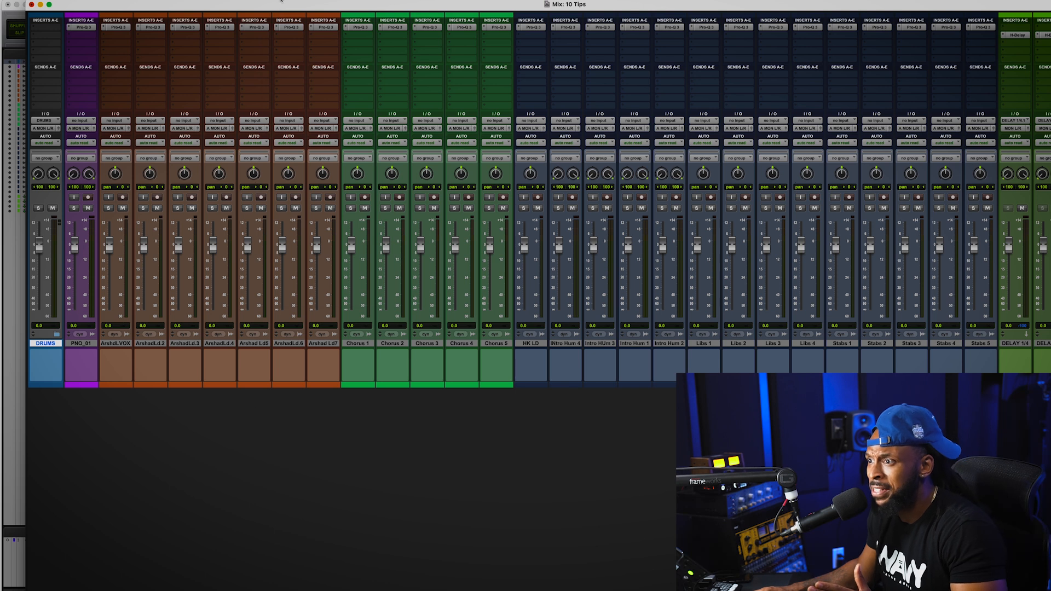
left_click(280, 1)
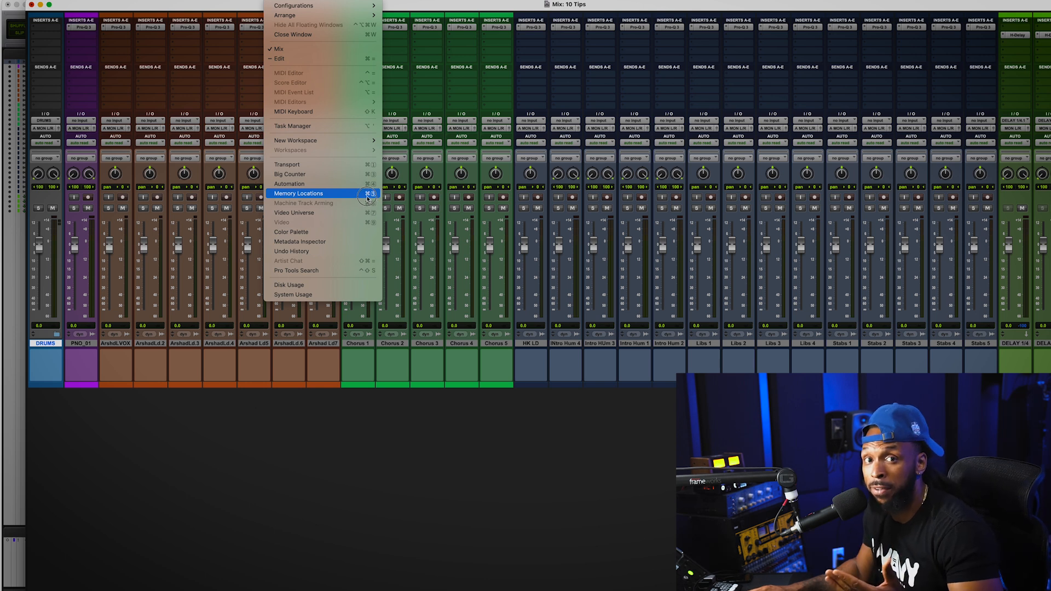
left_click(367, 196)
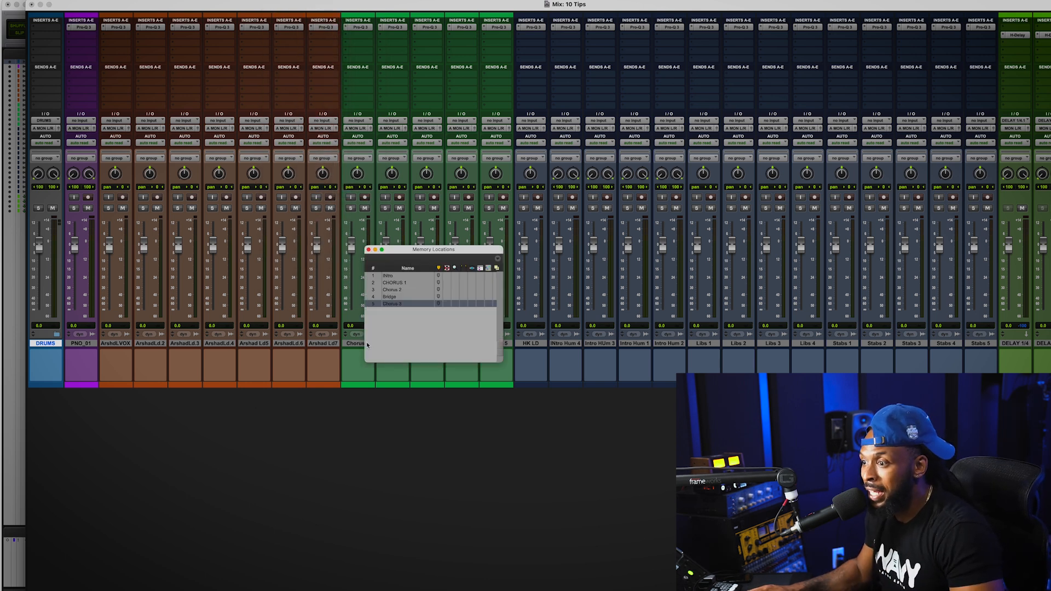
left_click_drag(405, 250, 349, 303)
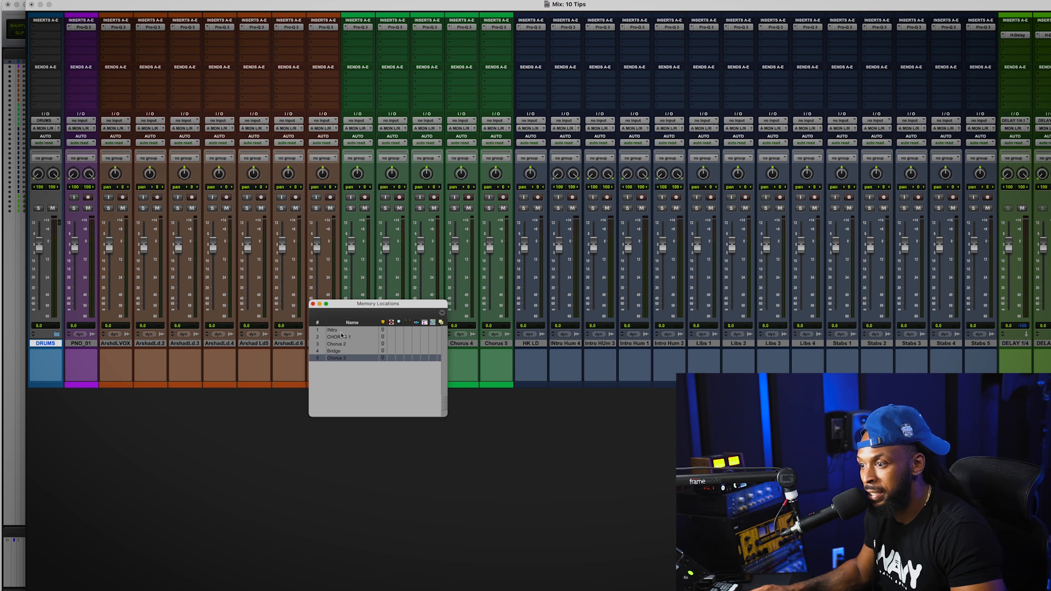
Recall the INtro, CHORUS 1, Chorus 2, Bridge and Chorus 3 memory locations in order from the Mix window
left_click(341, 332)
left_click(342, 338)
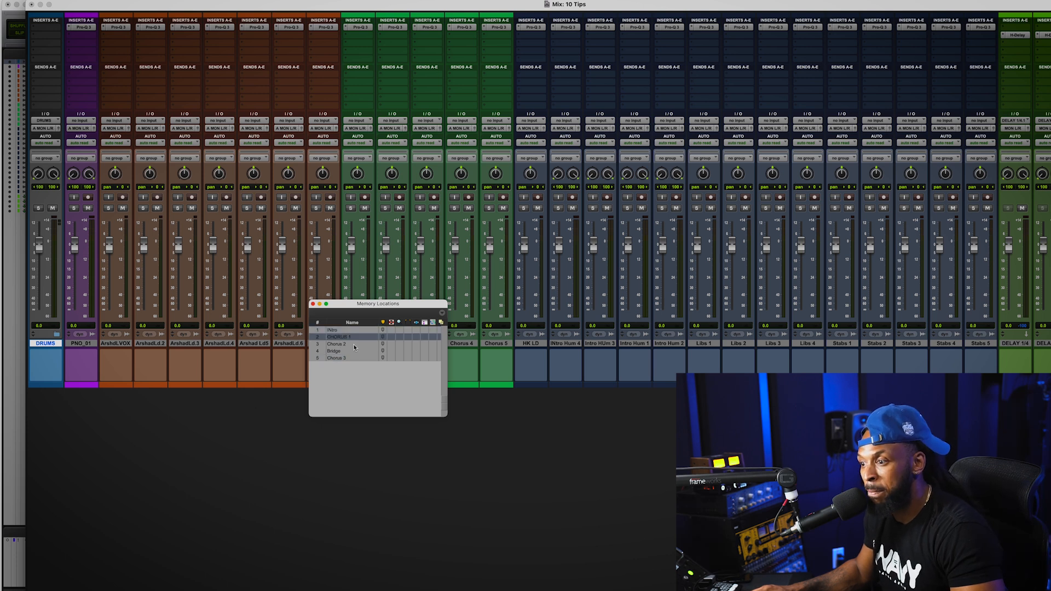
left_click(354, 345)
left_click(348, 352)
left_click(344, 359)
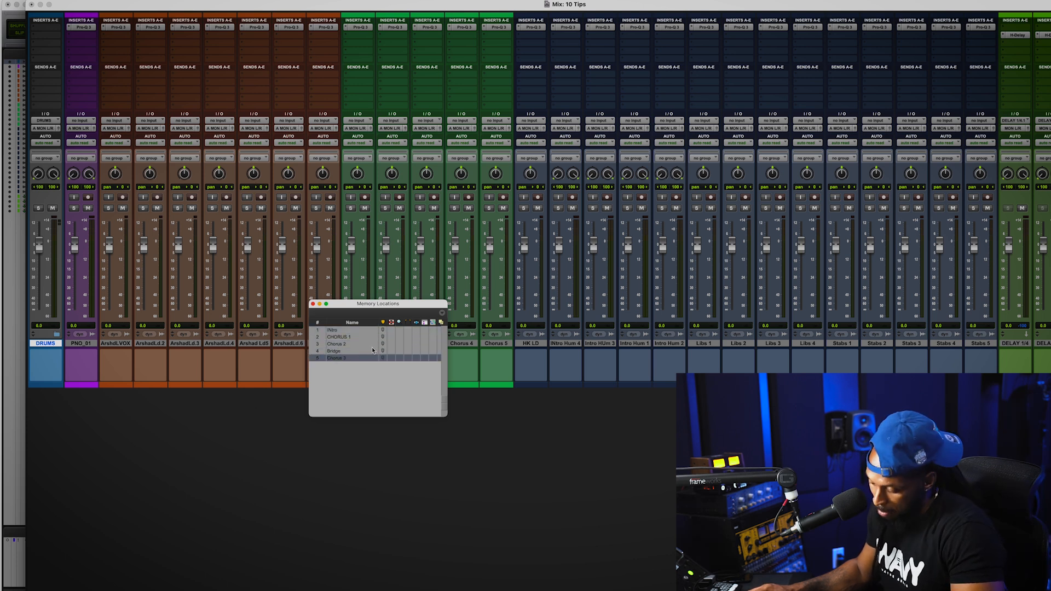
Switch to the Edit window and jump between the song sections with the Memory Locations list, ending on Chorus 3
key("super+equal")
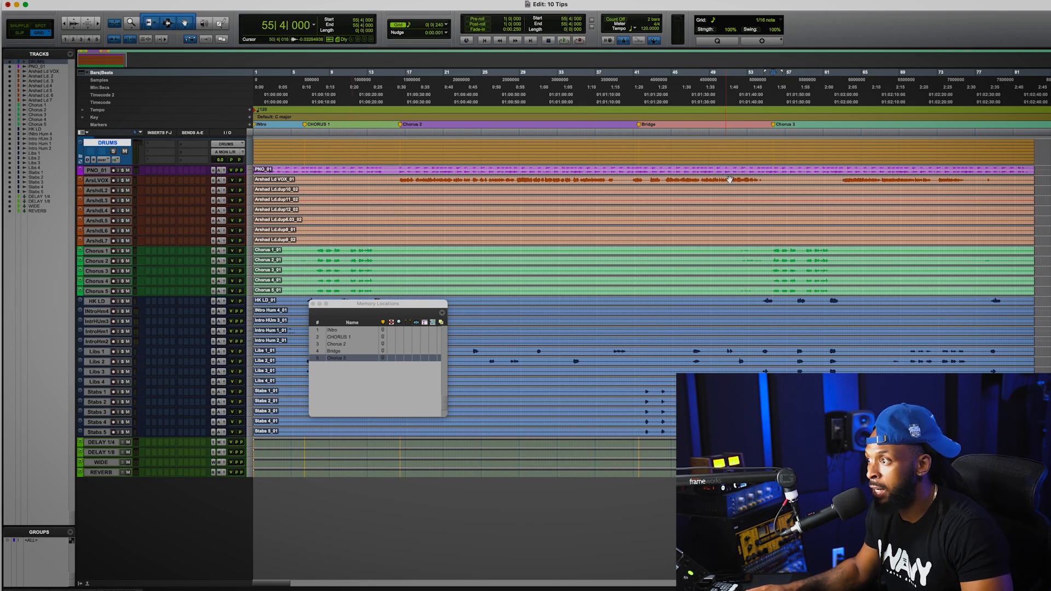
left_click(344, 331)
left_click(344, 336)
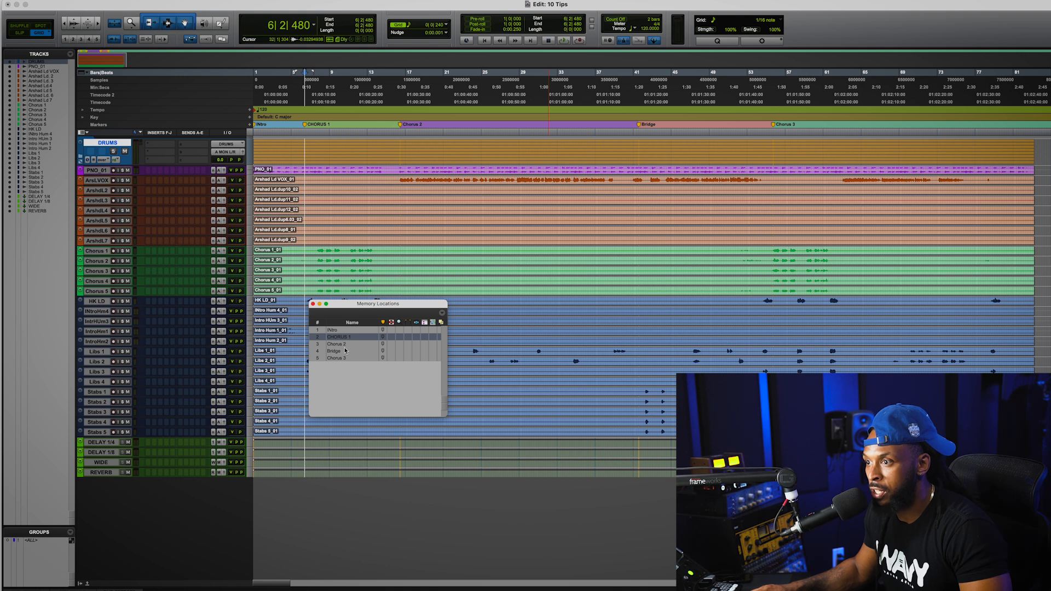
left_click(345, 350)
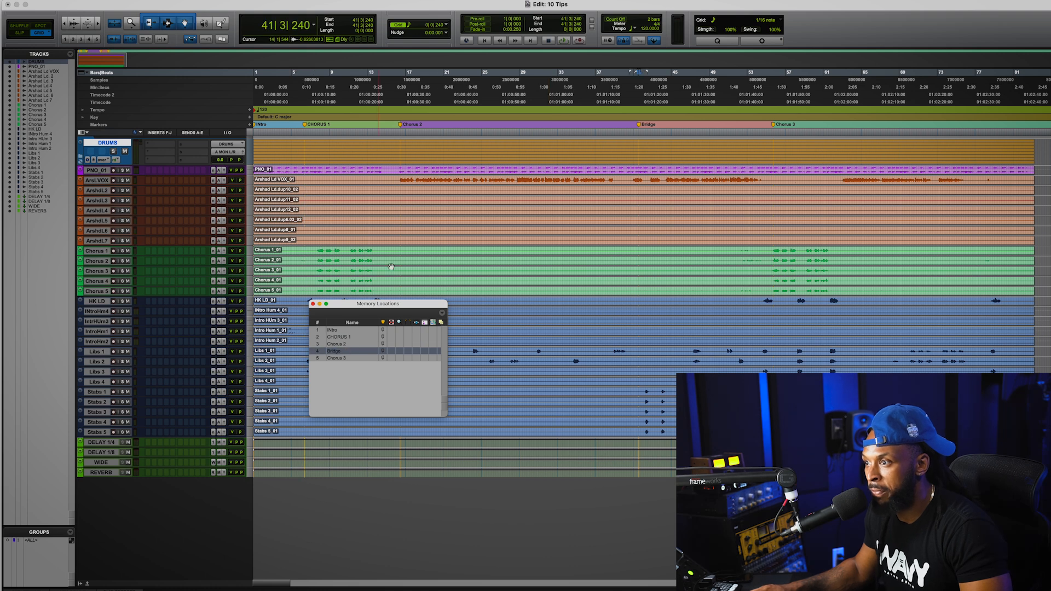
left_click(350, 344)
left_click(353, 337)
left_click(349, 358)
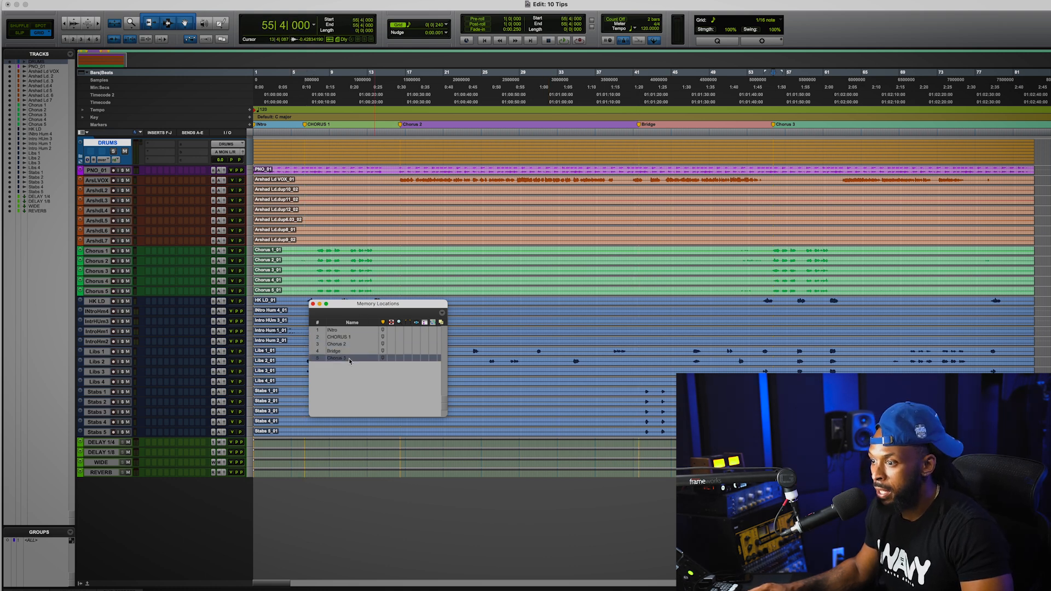
Return to the Mix window, park the Memory Locations list below the faders and recall Bridge, CHORUS 1 and INtro from it
key("super+equal")
left_click_drag(364, 307, 102, 414)
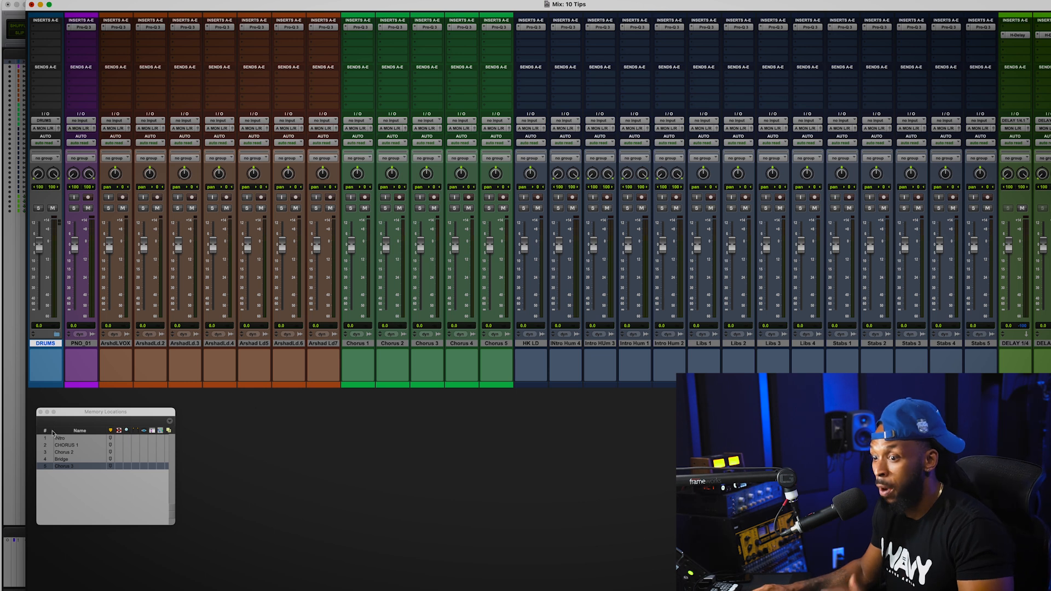
left_click(67, 459)
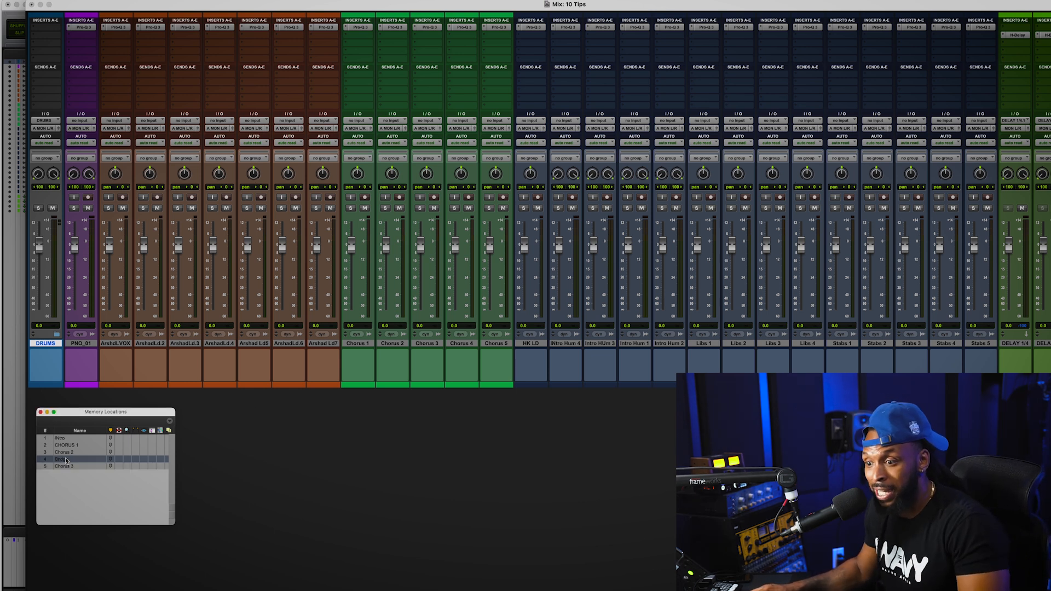
left_click(69, 445)
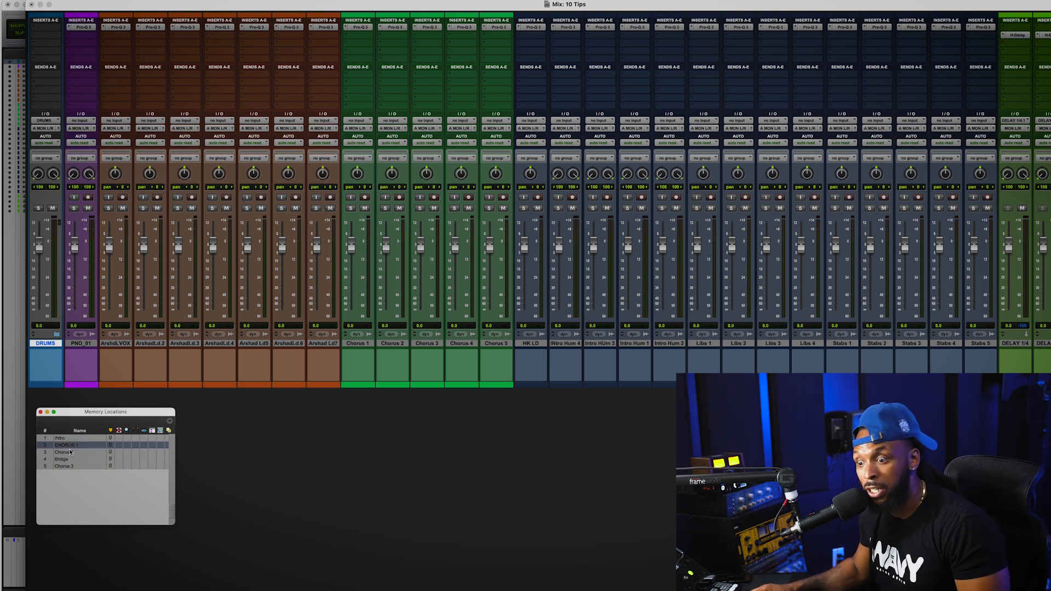
left_click(69, 439)
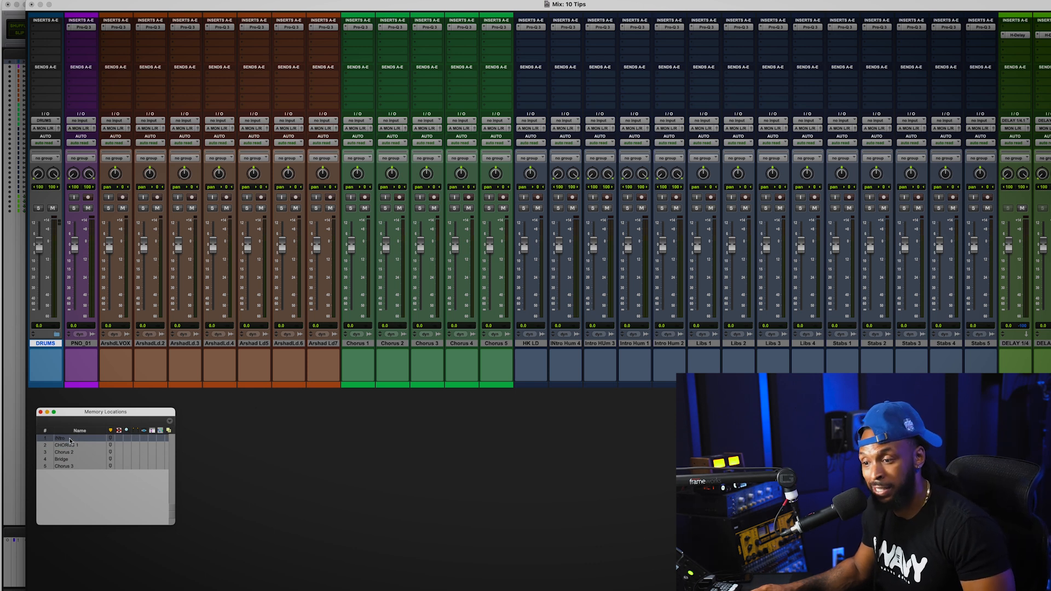
left_click(73, 460)
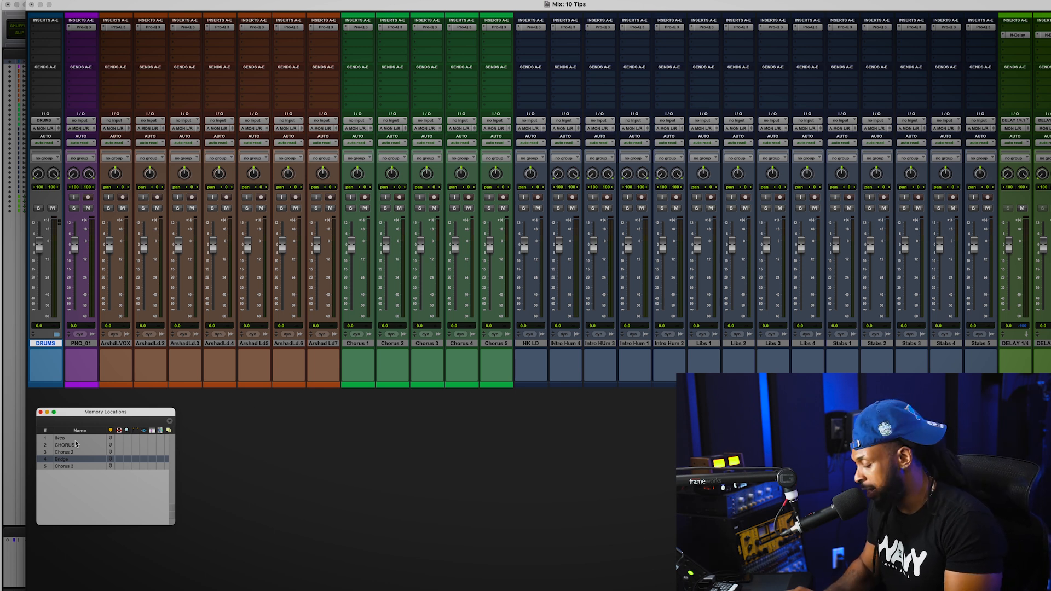
left_click(75, 440)
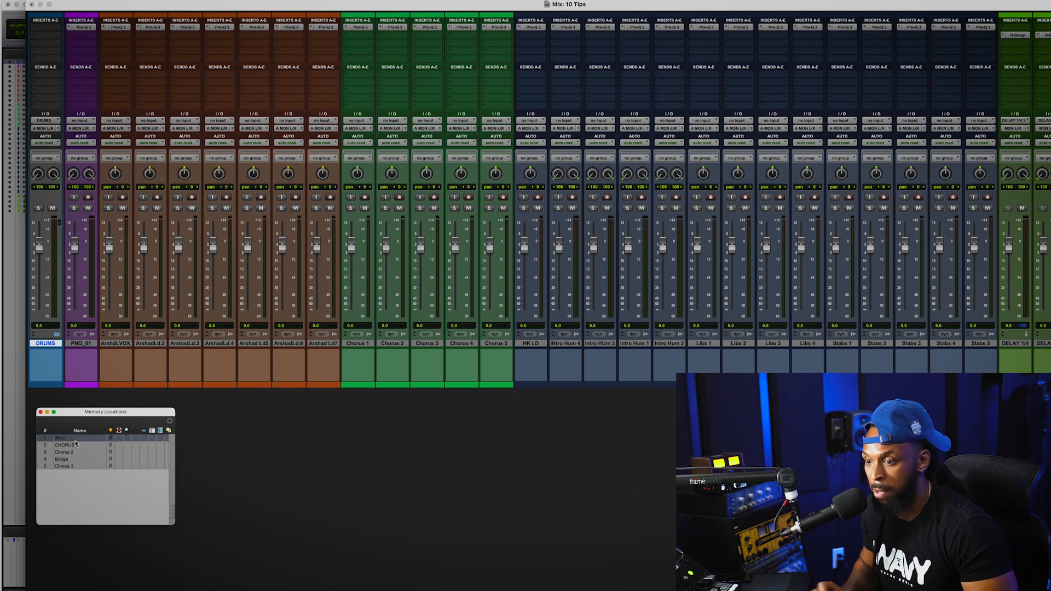
left_click_drag(87, 407, 154, 387)
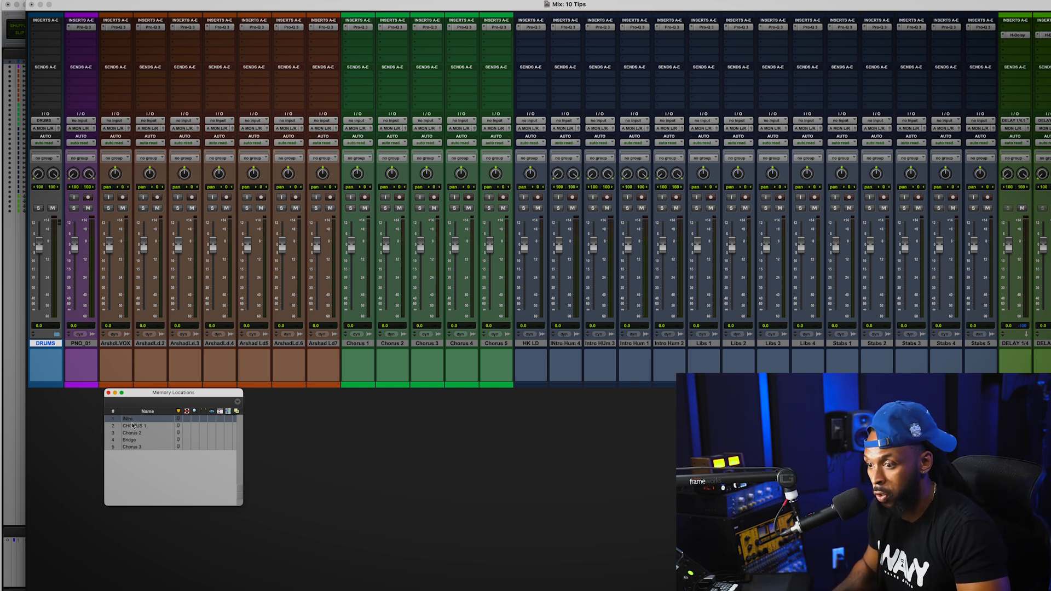
Recall the Chorus 3 marker directly by its memory location number, 5, and view it in the Edit window
key("period")
key("5")
key("period")
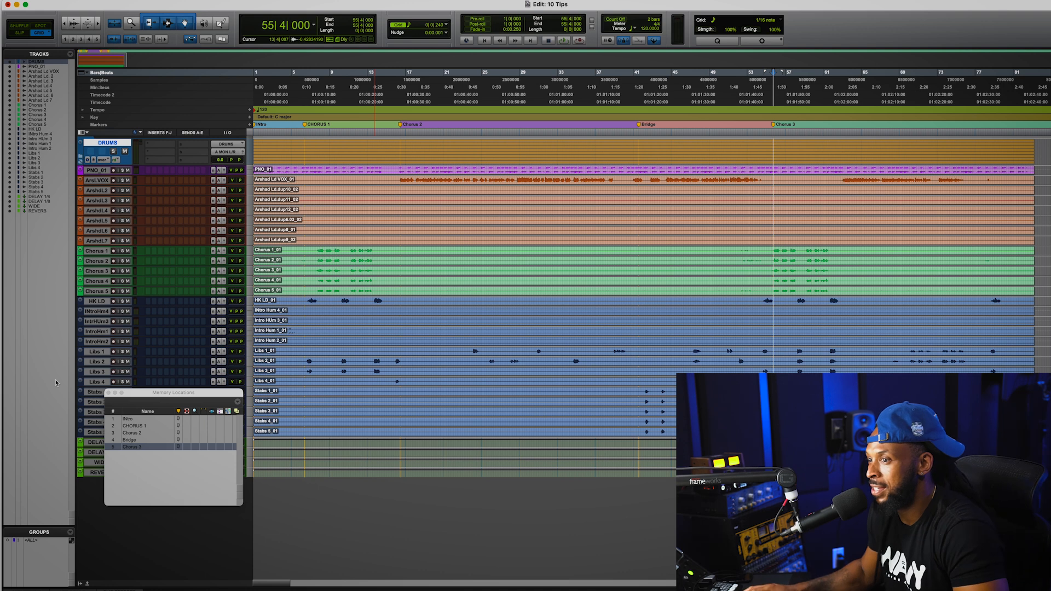
Enlarge the lead vocal track's height and select a stretch of its clip from bar 10 to about bar 23
left_click_drag(209, 184, 208, 305)
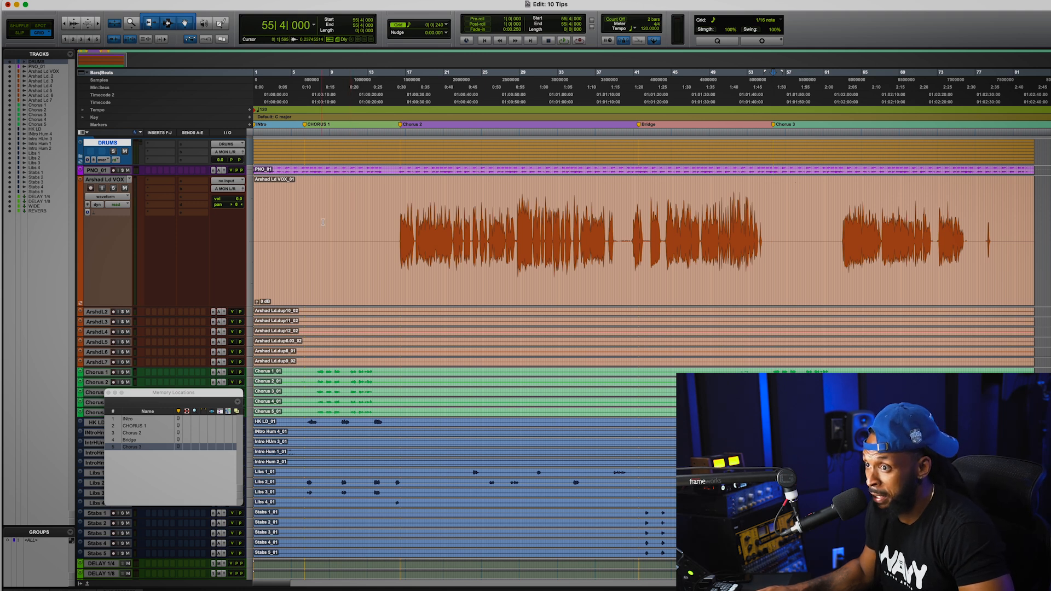
left_click_drag(343, 195, 466, 200)
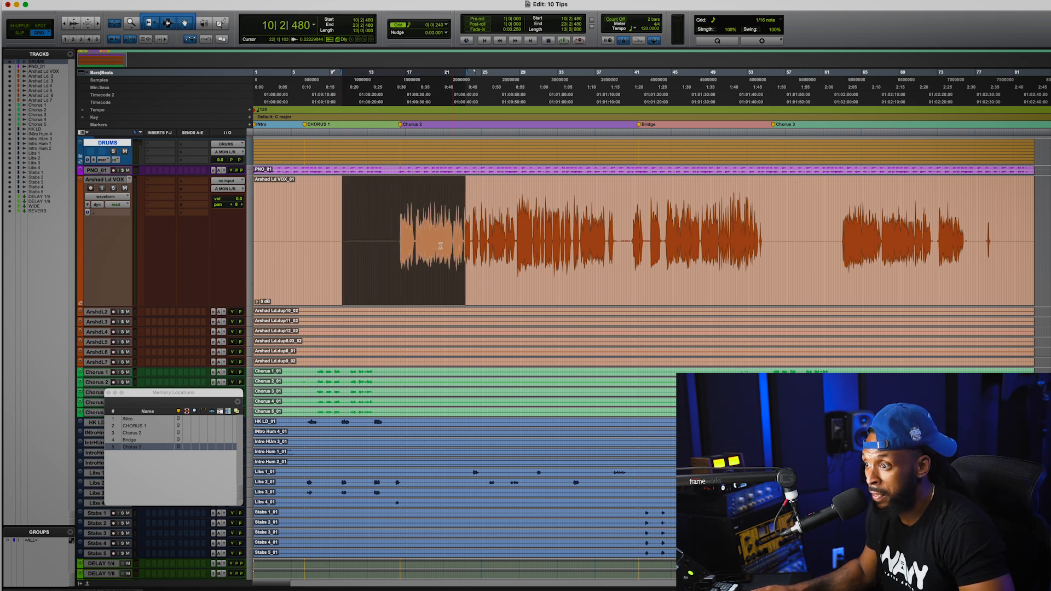
Use the Smart Tool to trim the start of the lead vocal clip and move it to begin at 13|2|480
left_click_drag(419, 272, 465, 273)
left_click_drag(304, 237, 444, 240)
left_click_drag(482, 275, 411, 277)
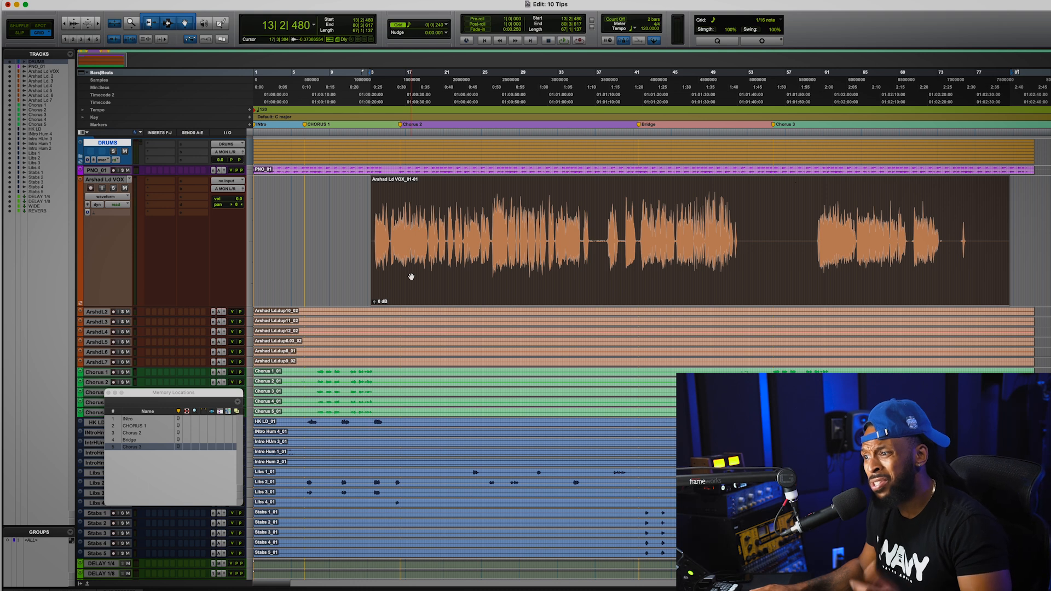
Switch to the Trim tool and the Grabber tool individually, and turn the combined Smart Tool back on
left_click(150, 26)
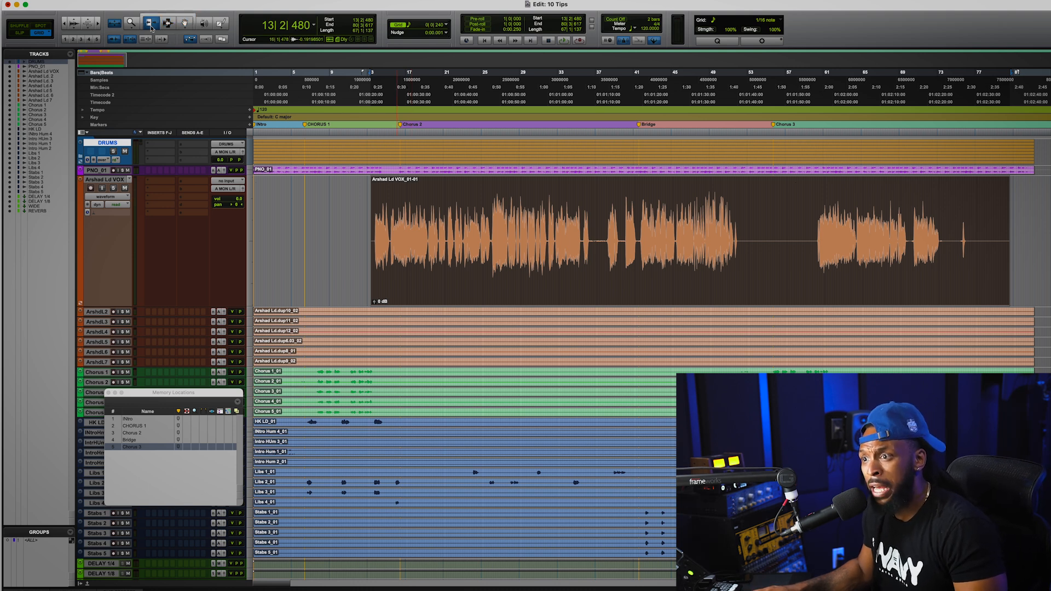
left_click(185, 24)
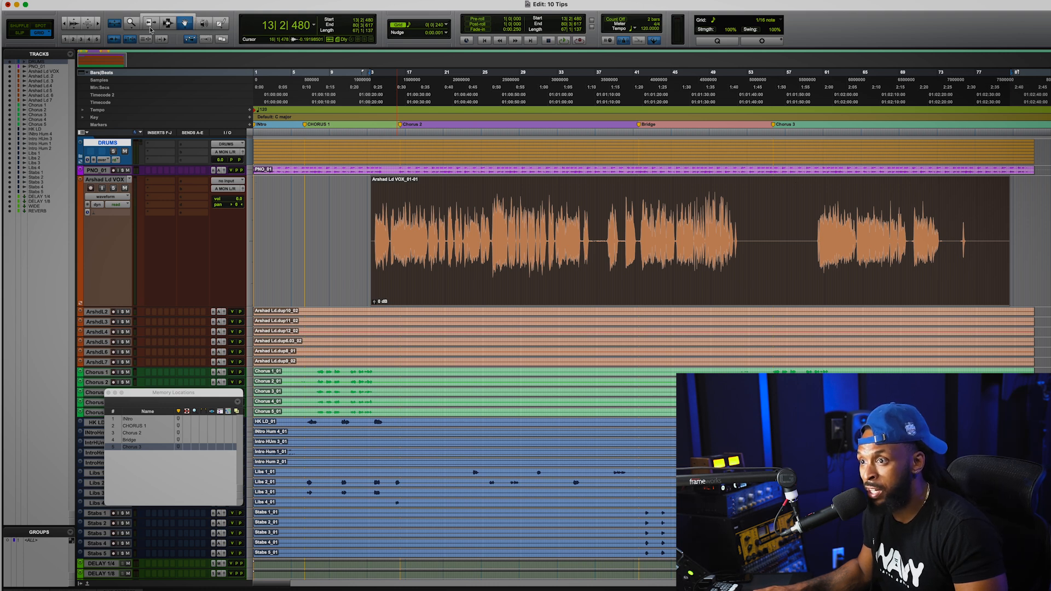
left_click(183, 20)
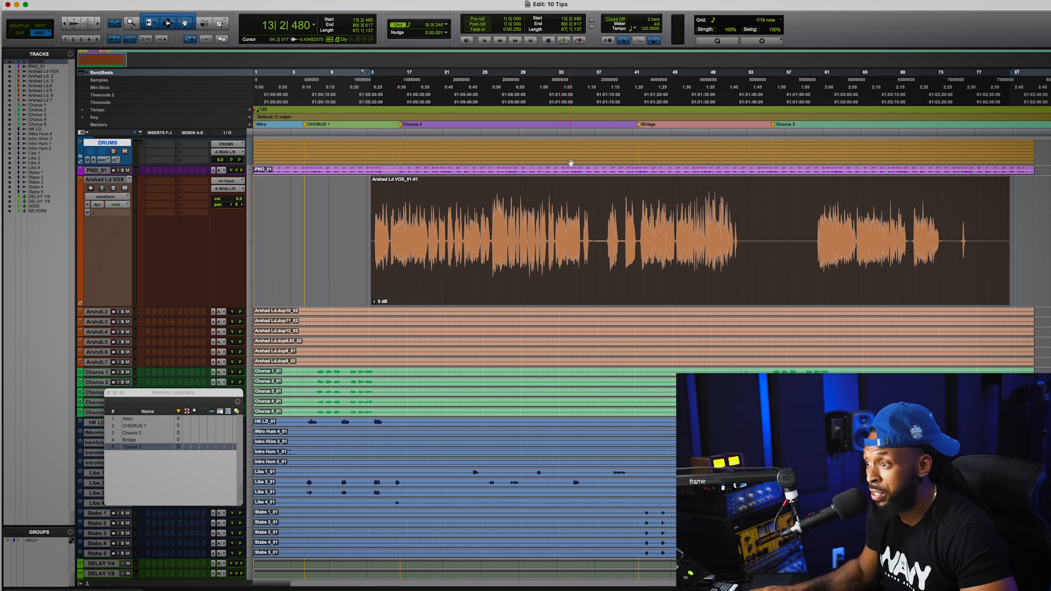
Select the lead vocal audio from about bar 28 to bar 51, and move the whole clip to start at 9|3|000
left_click(595, 194)
left_click_drag(553, 191, 736, 197)
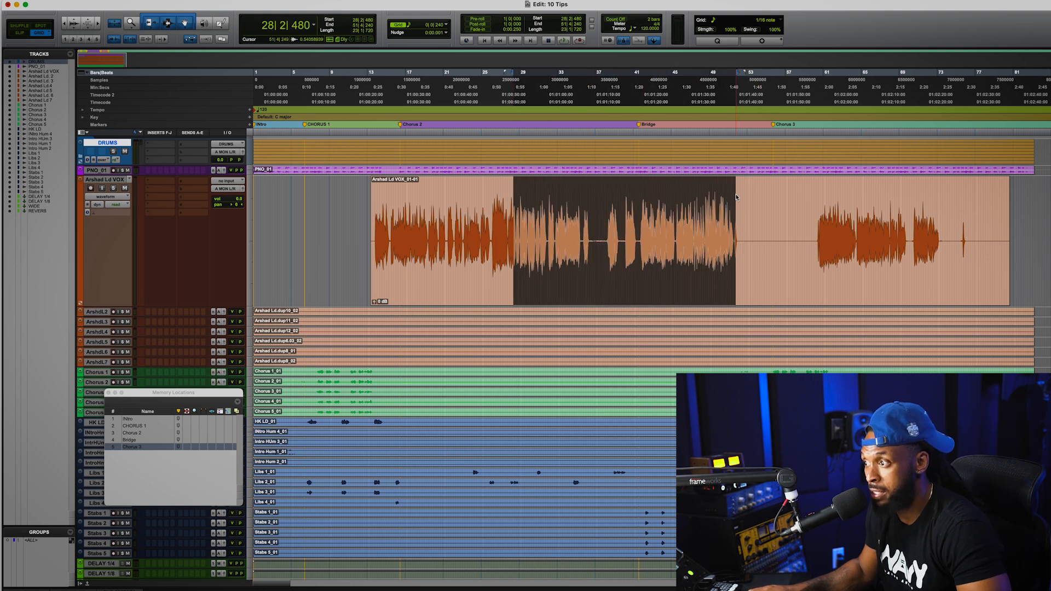
left_click(611, 289)
left_click_drag(638, 288, 602, 282)
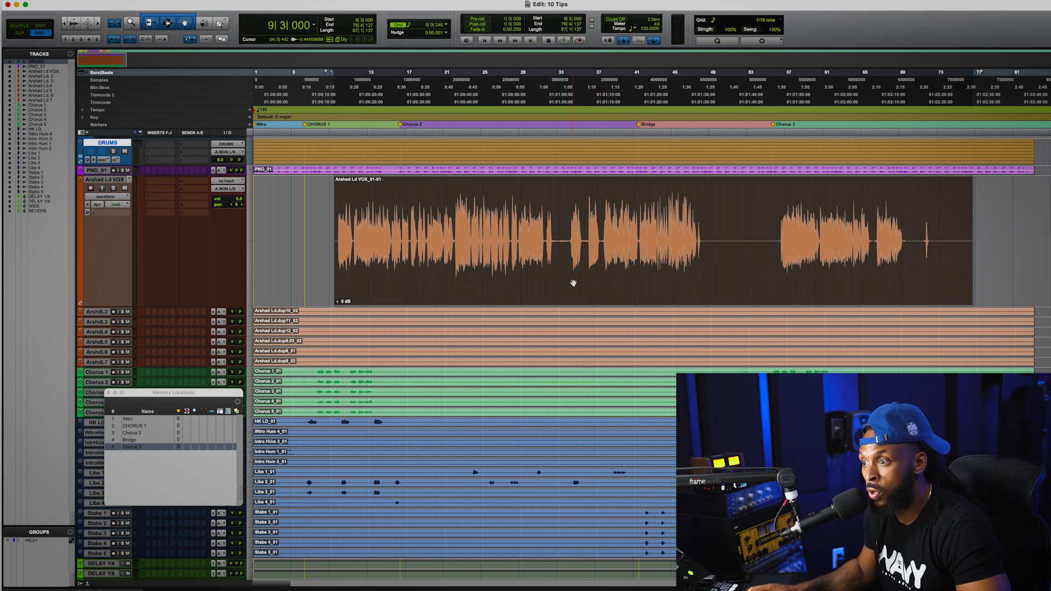
Restore the lead vocal clip to its full length, starting at bar 1
left_click_drag(336, 242, 228, 237)
left_click_drag(391, 271, 223, 253)
left_click_drag(449, 281, 422, 280)
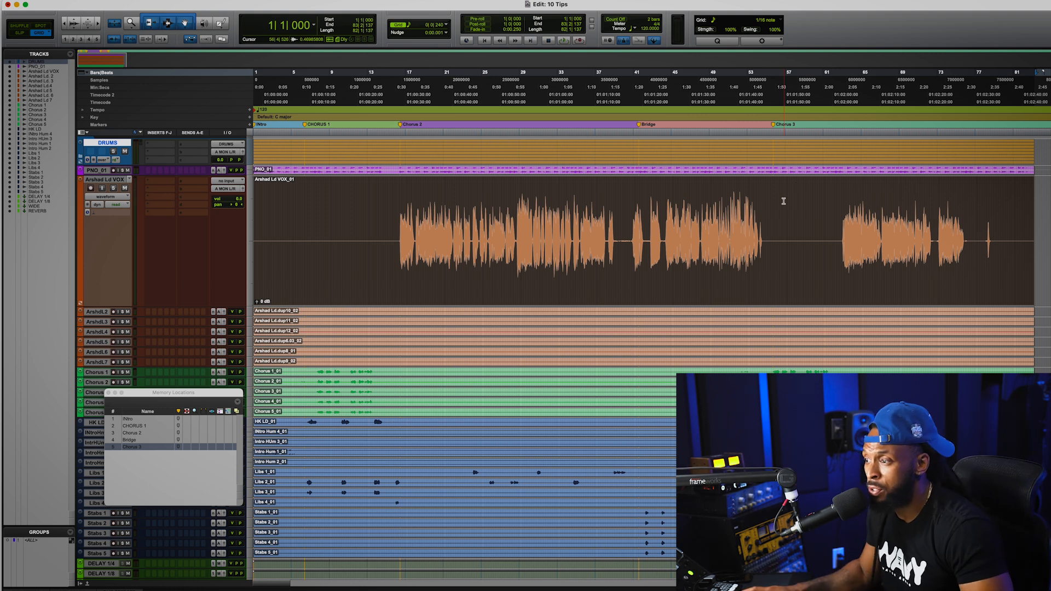
Trim the start of the lead vocal clip to 16|1|000, and tighten it further to 16|2|240
left_click(396, 208)
key("a")
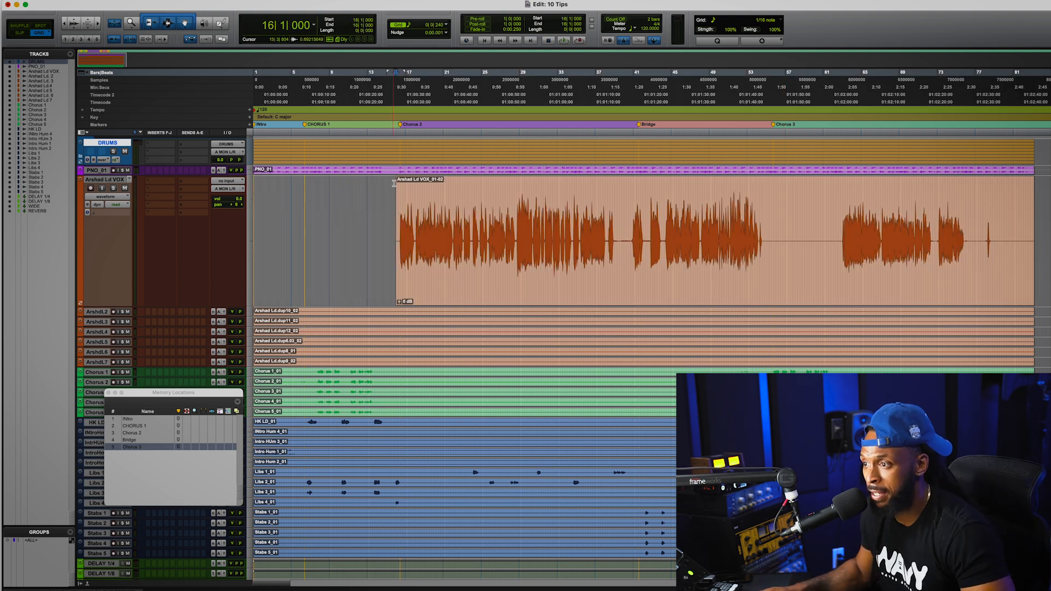
key("r")
key("r")
key("r")
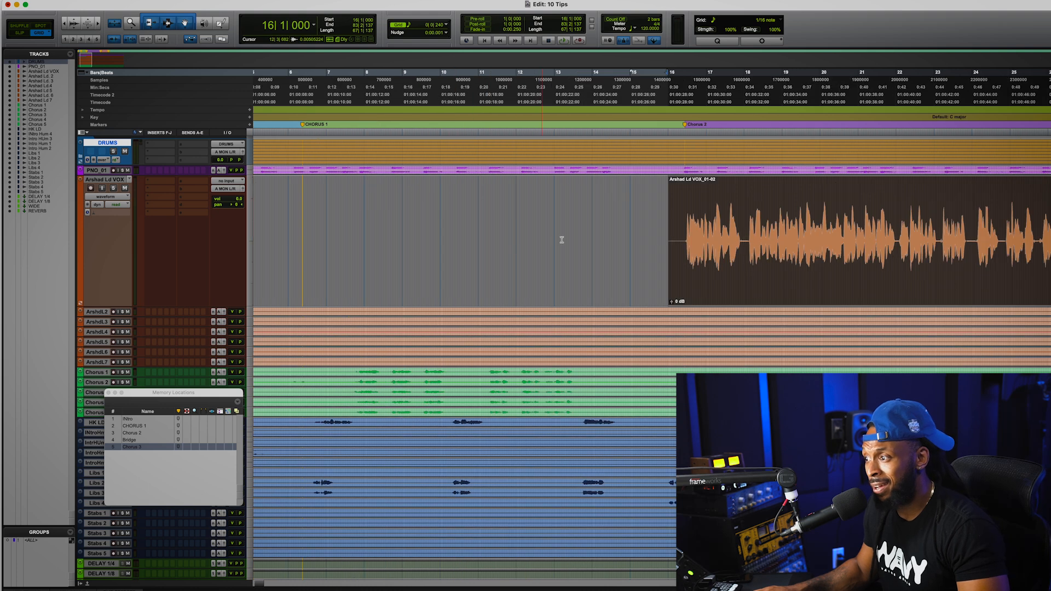
left_click(700, 209)
key("a")
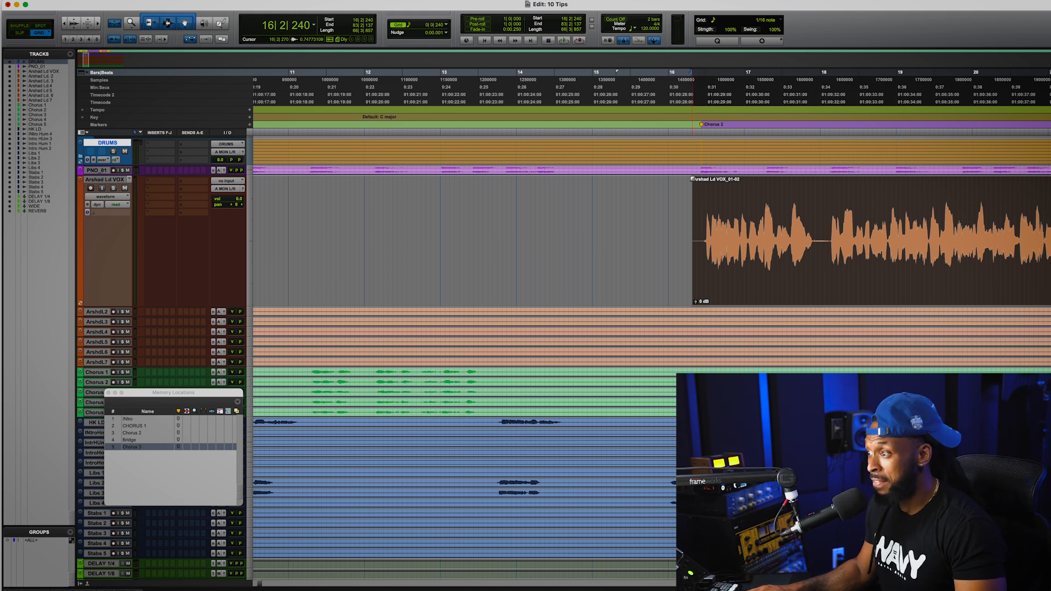
Add a short fade-in at the start of the lead vocal clip and a fade-out from 81|4|480 to its end
mouse_move(693, 179)
left_mouse_down()
mouse_move(788, 194)
mouse_move(809, 186)
mouse_move(706, 189)
left_mouse_up()
left_click(805, 291)
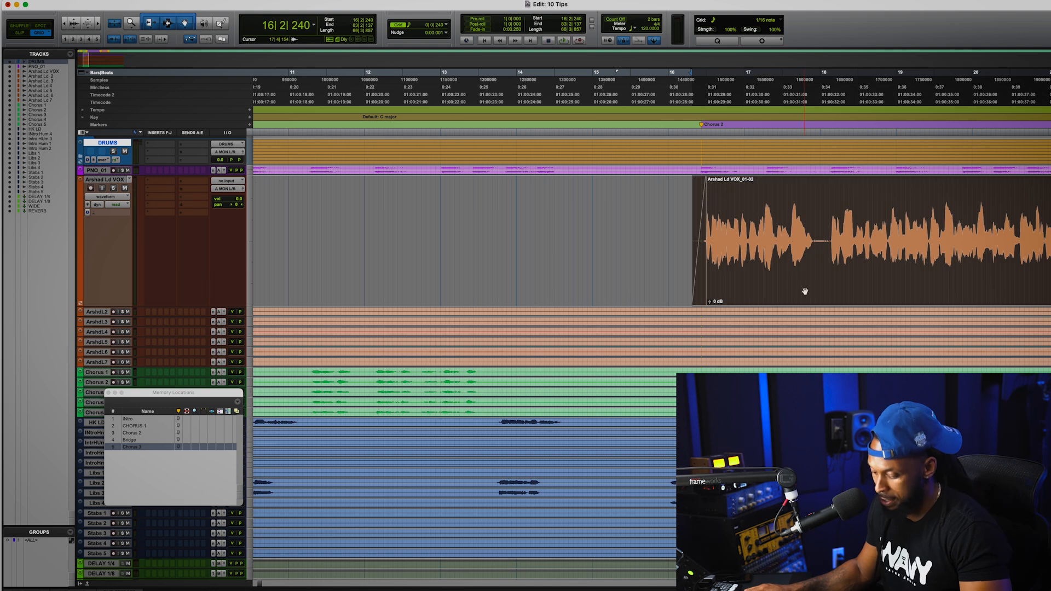
scroll(804, 292, "right", 15)
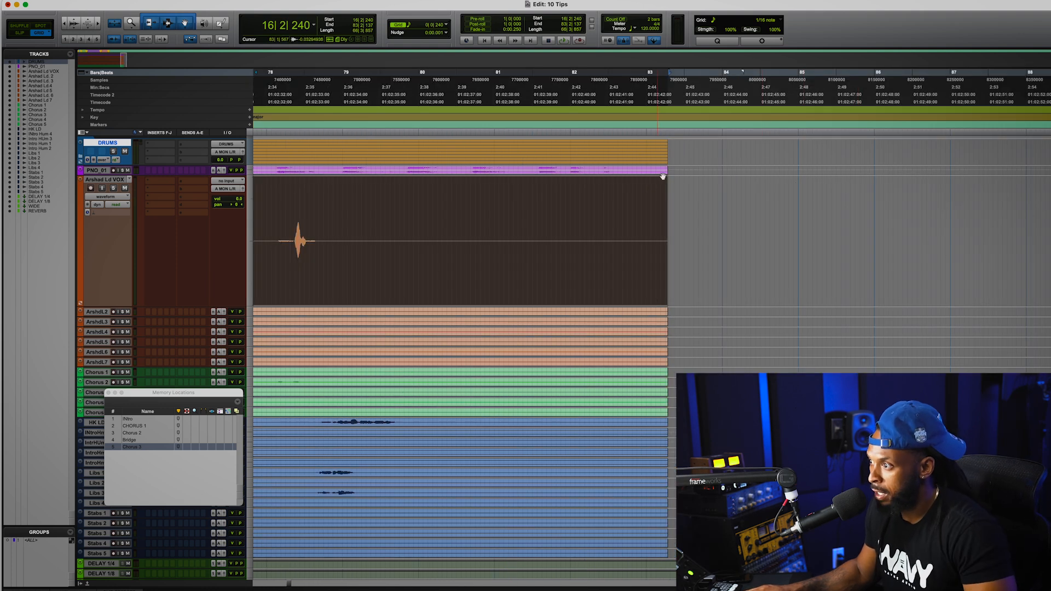
left_click_drag(665, 186, 562, 198)
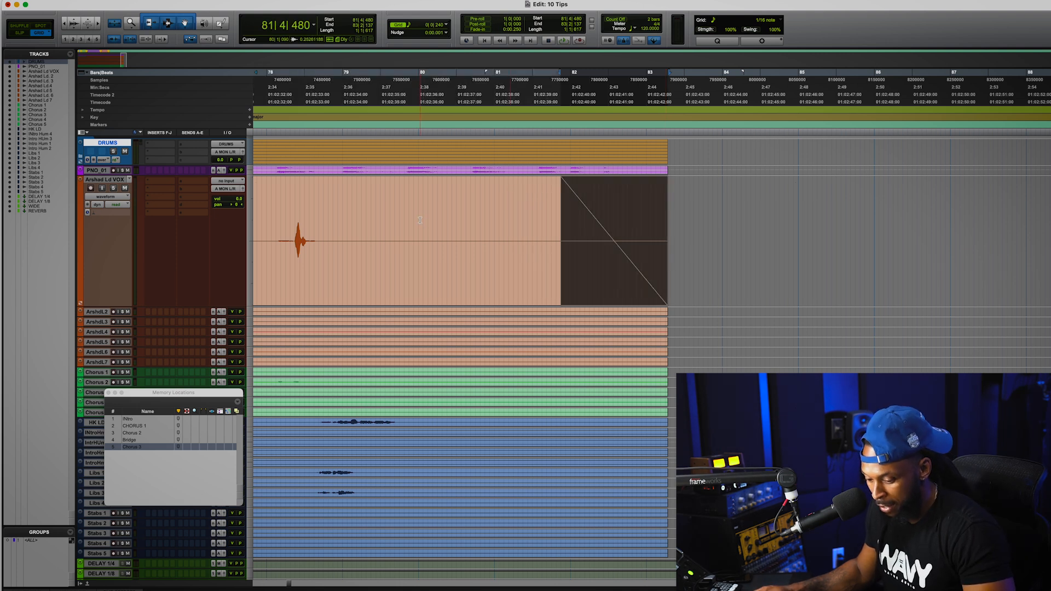
Split the lead vocal clip at 70|3|480 and move the part after the split back to start at 70|3|000
scroll(420, 220, "left", 2)
scroll(419, 220, "left", 5)
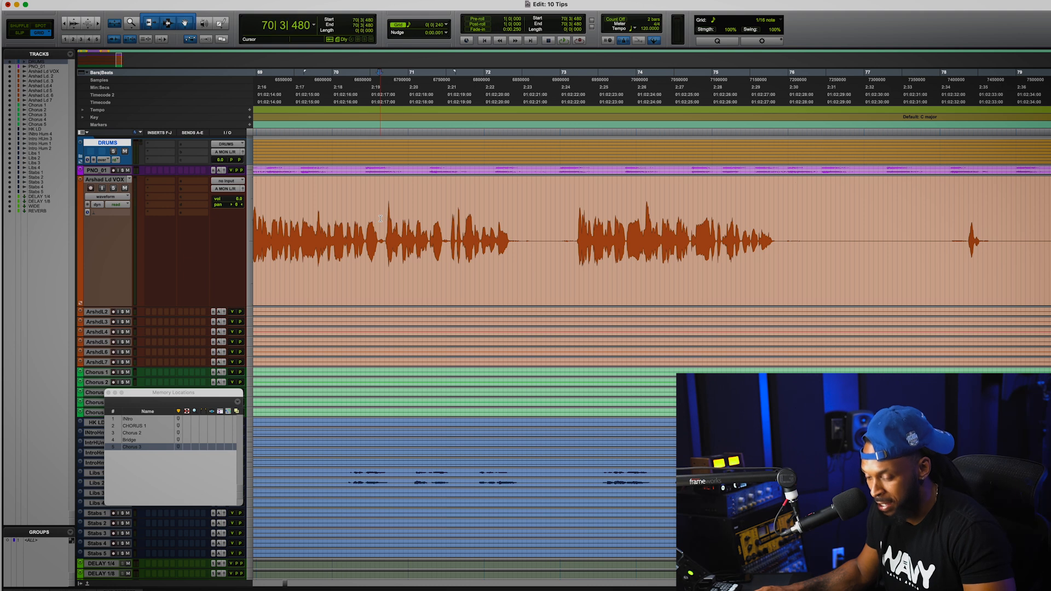
key("super+e")
left_click(451, 274)
left_click_drag(450, 274, 393, 257)
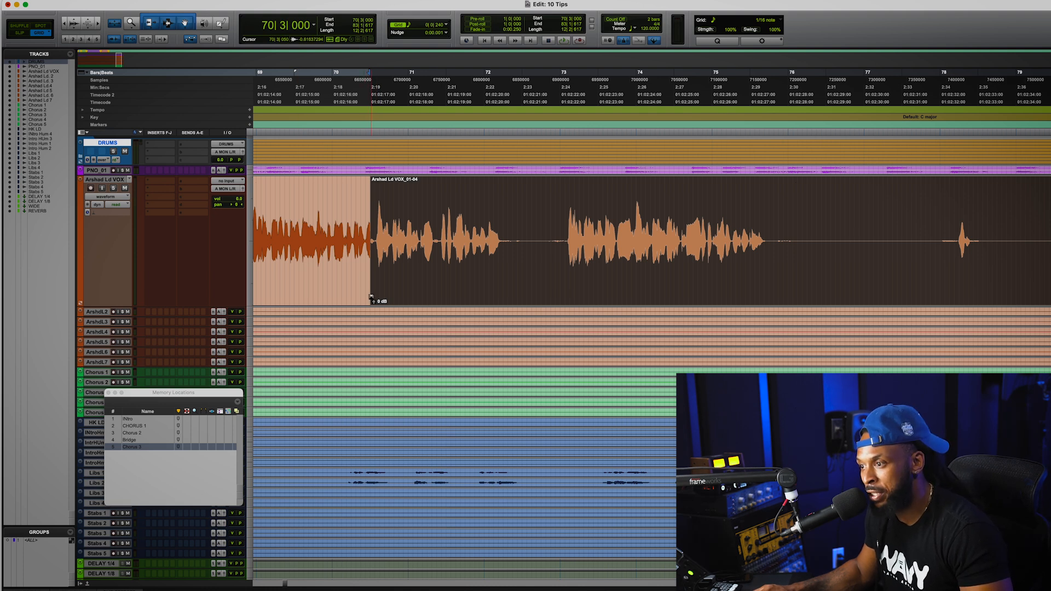
Crossfade the joint between the two lead vocal clips, starting at 70|2|480
mouse_move(371, 298)
left_mouse_down()
mouse_move(387, 296)
mouse_move(376, 295)
left_mouse_up()
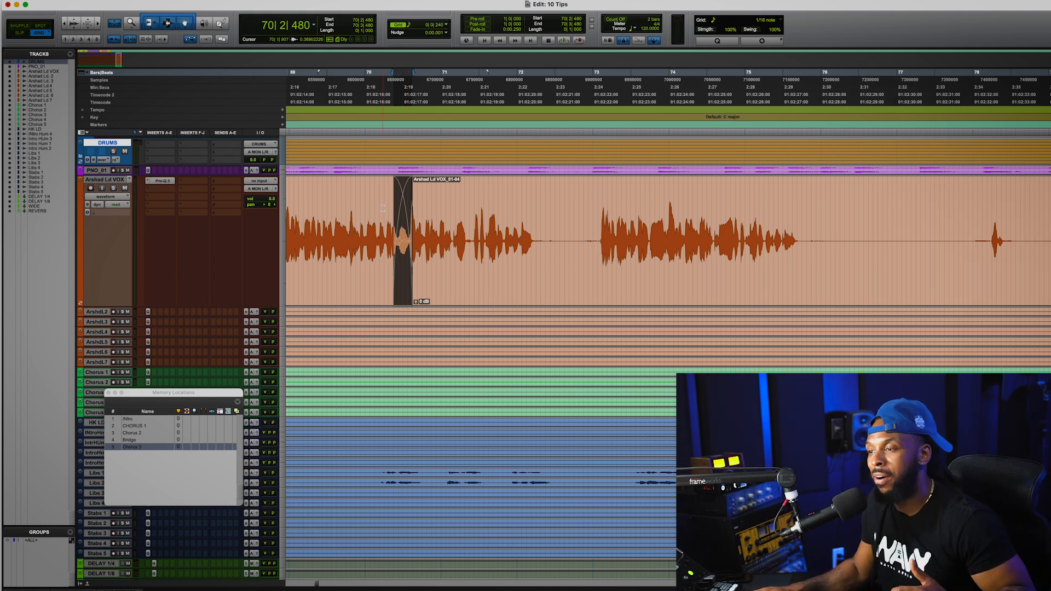
scroll(374, 214, "left", 5)
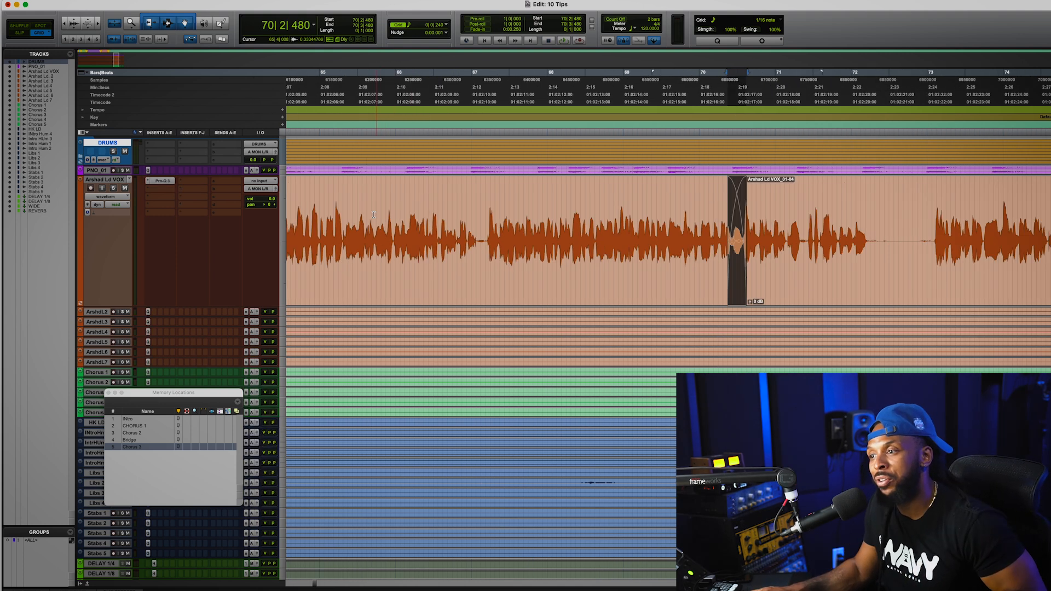
left_click(373, 214)
key("super+bracketleft")
key("super+bracketleft")
key("super+bracketleft")
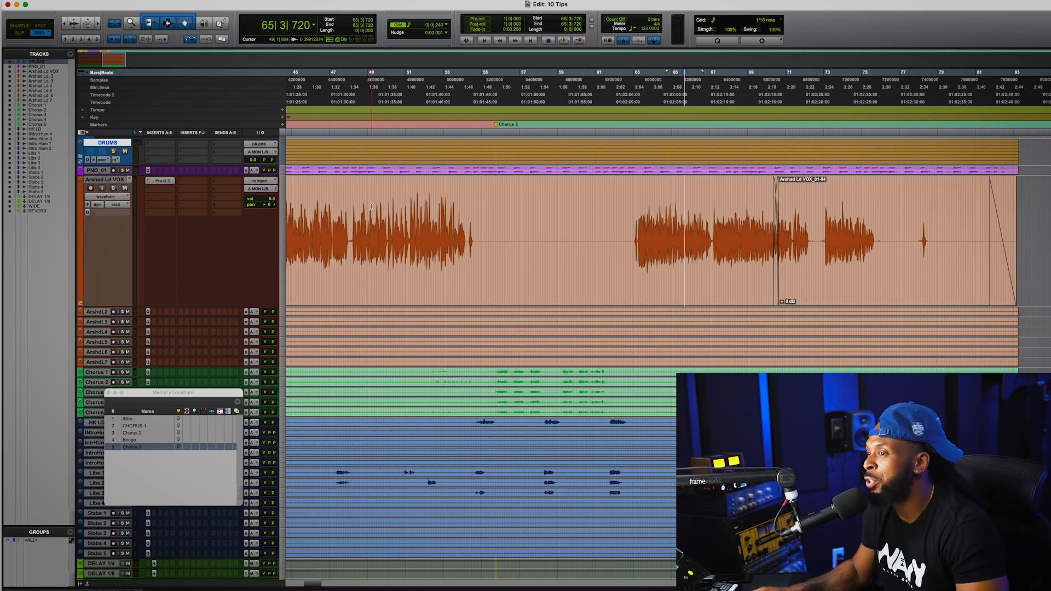
scroll(371, 206, "left", 10)
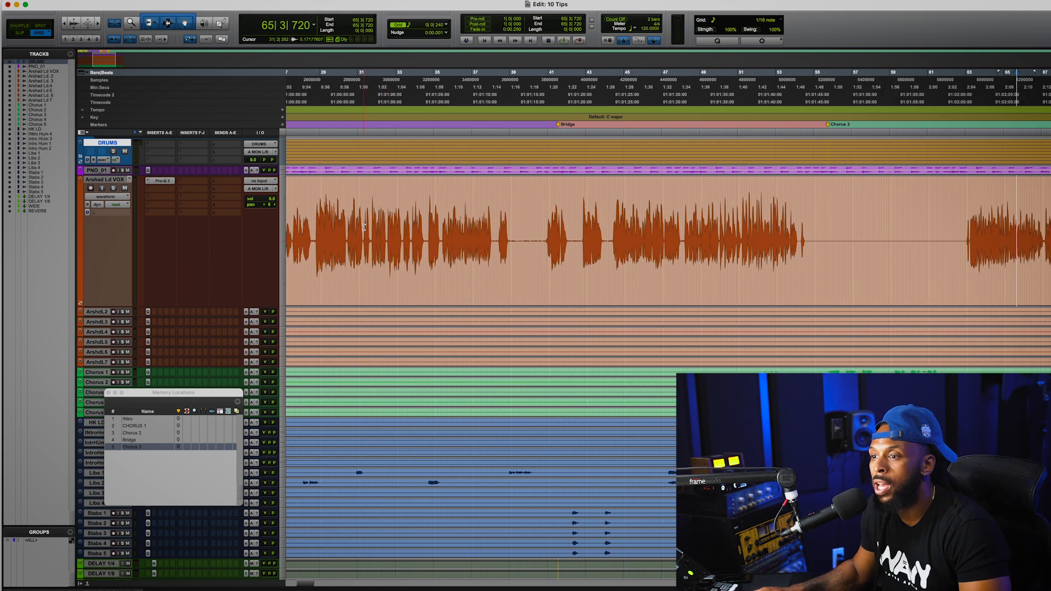
Find Auto-Tune Pro (mono) through the plug-in search and insert it in the lead vocal track's second insert slot
left_click(162, 193)
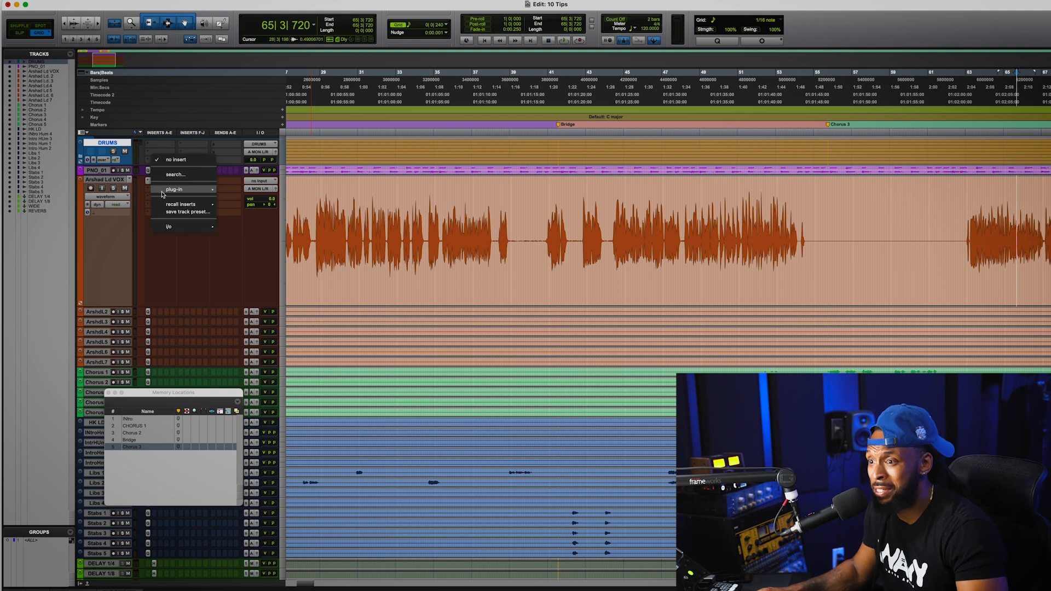
left_click(175, 174)
type("autio")
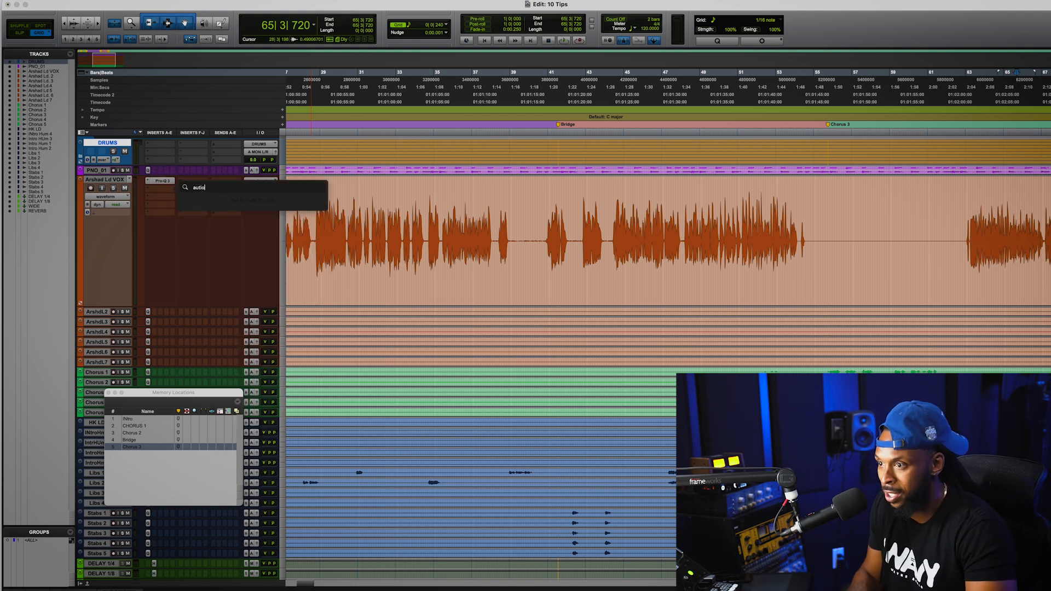
key("BackSpace")
key("BackSpace")
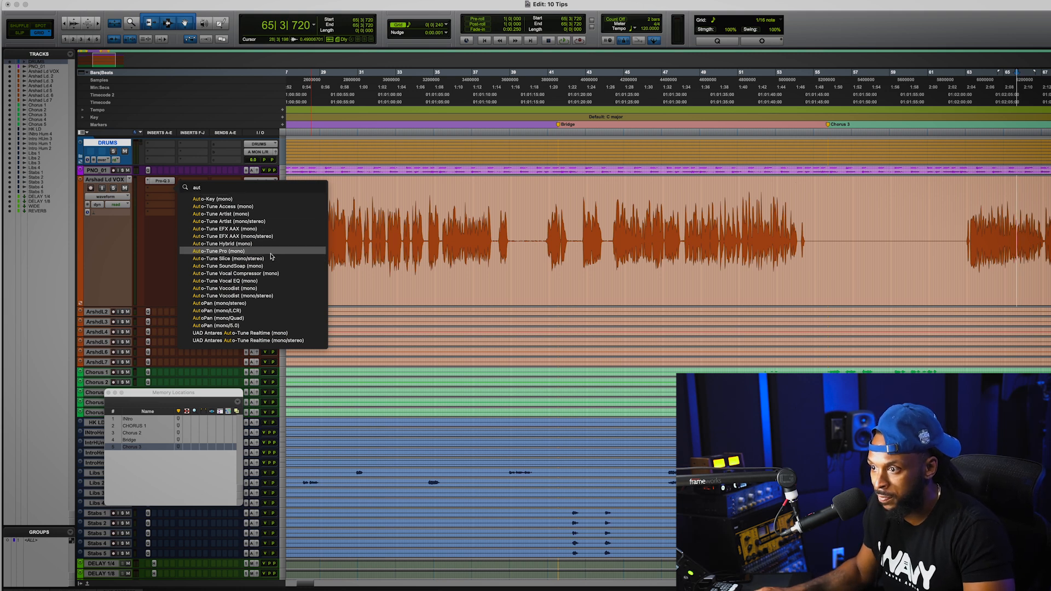
left_click(246, 250)
Search the plug-ins for "fab" and insert FabFilter Pro-L 2 (mono) in the lead vocal track's third insert slot
left_click(149, 188)
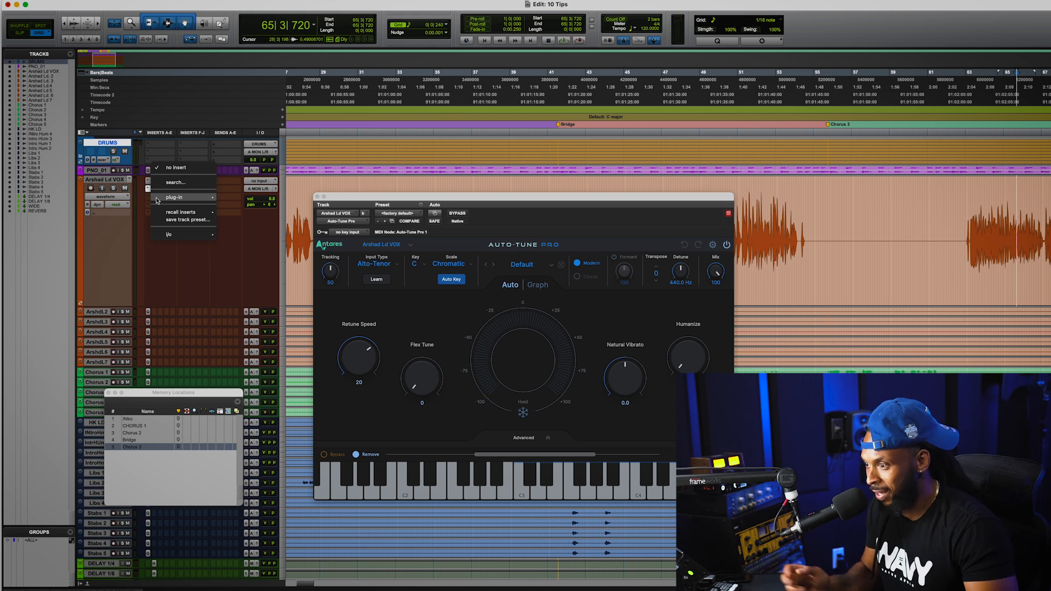
left_click(175, 182)
type("fab")
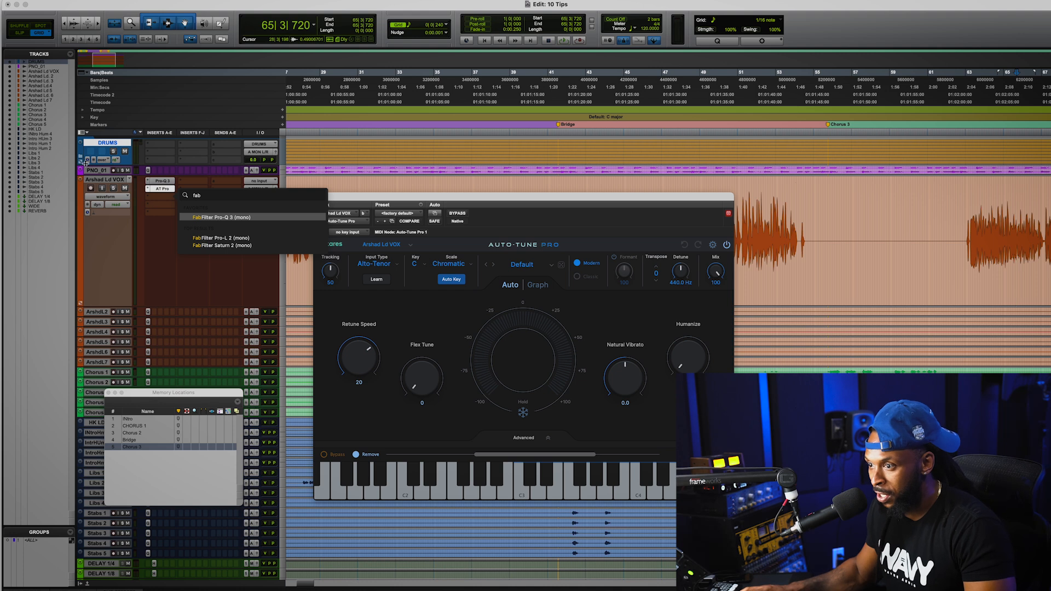
left_click(230, 244)
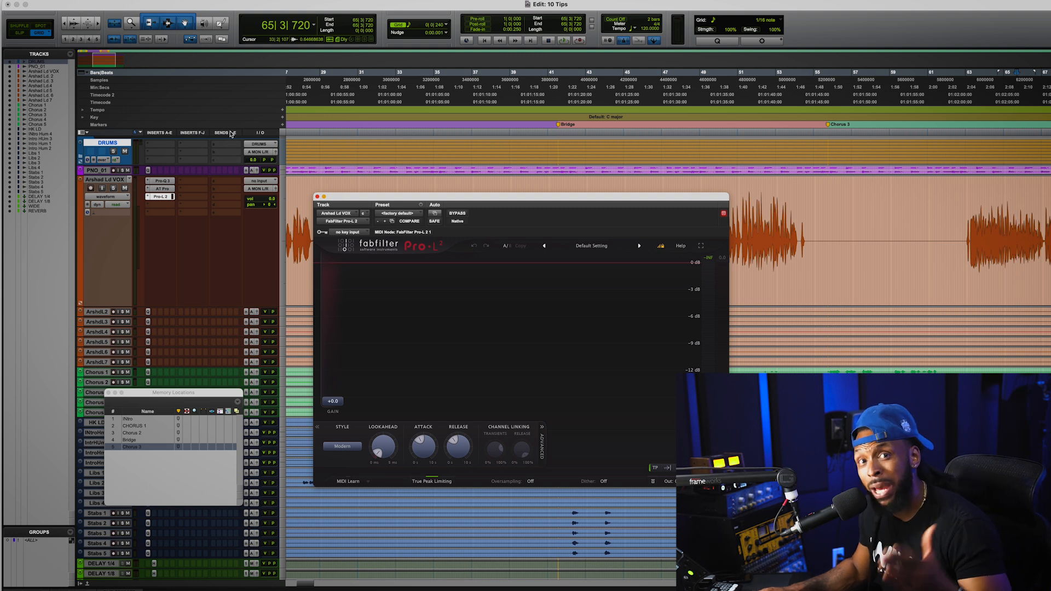
Examine the CPU, activity and memory load in the System Usage window, and close it
left_click(274, 3)
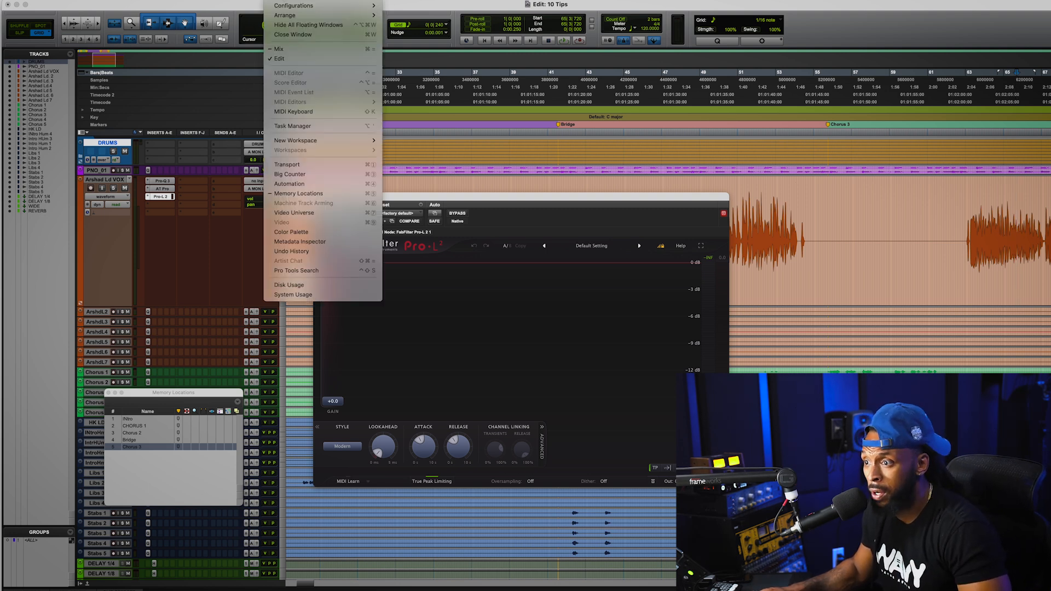
left_click(319, 294)
left_click_drag(724, 280, 256, 268)
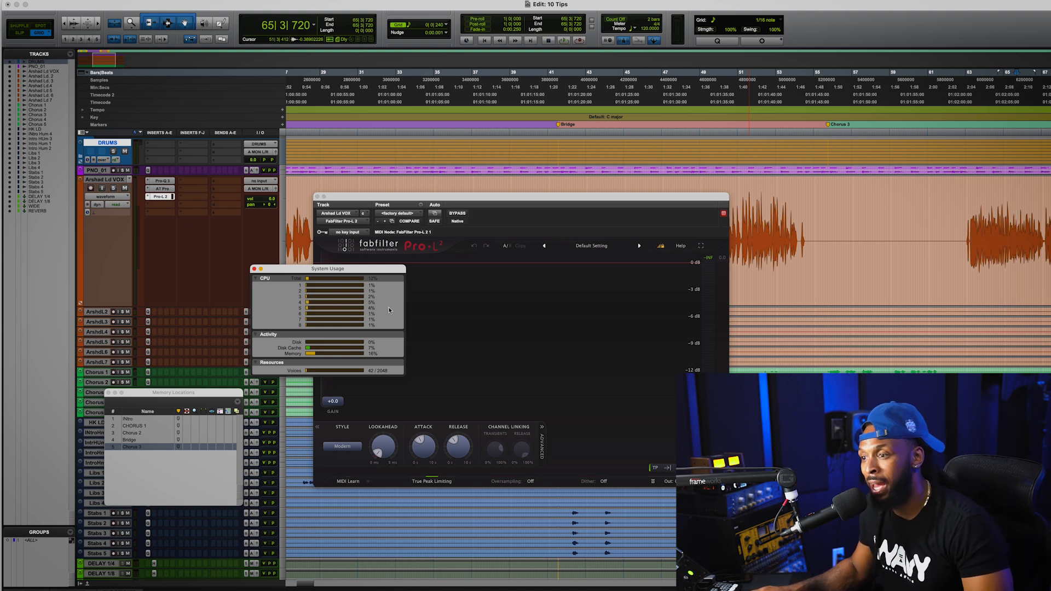
left_click(255, 270)
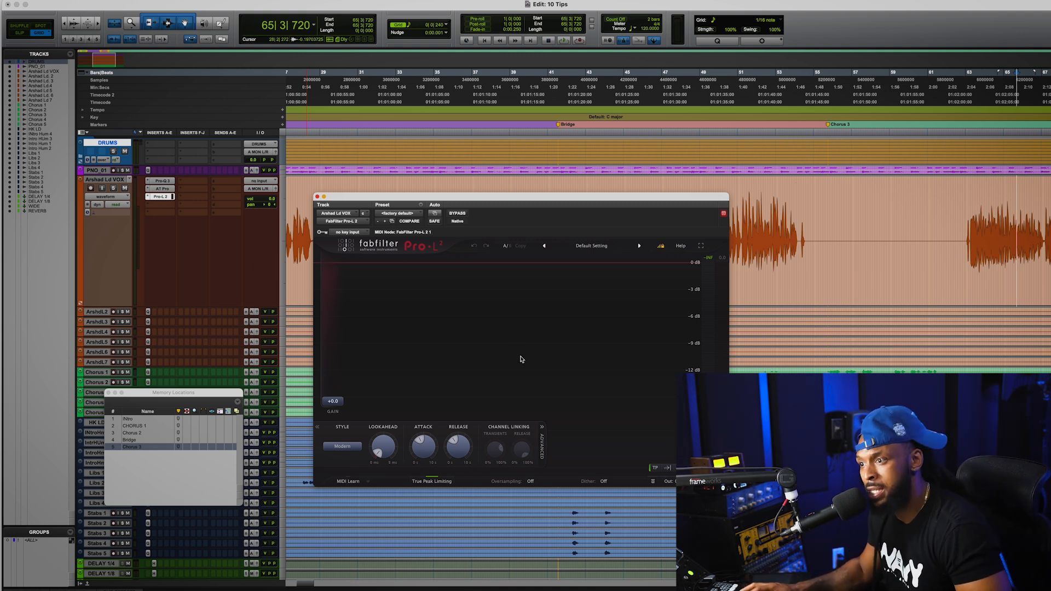
Close the FabFilter Pro-L 2 window and freeze the lead vocal track
mouse_move(338, 357)
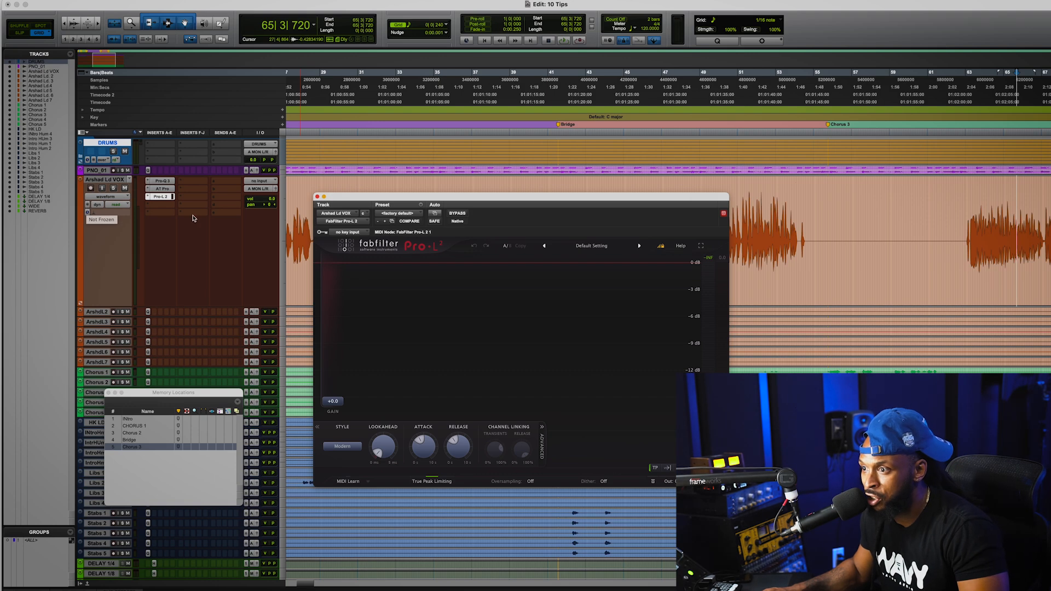
left_click(319, 196)
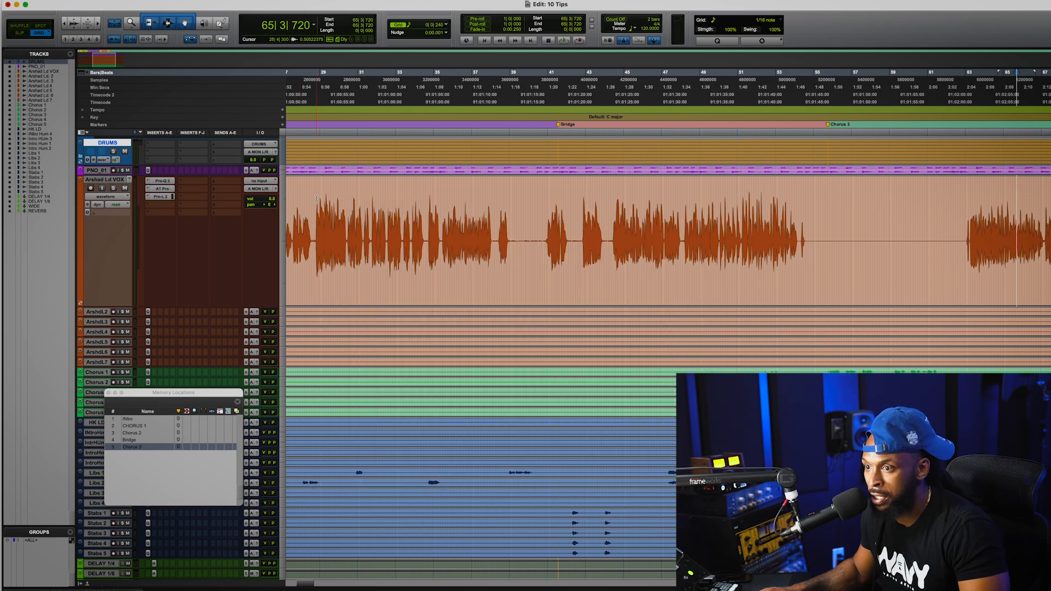
left_click(88, 207)
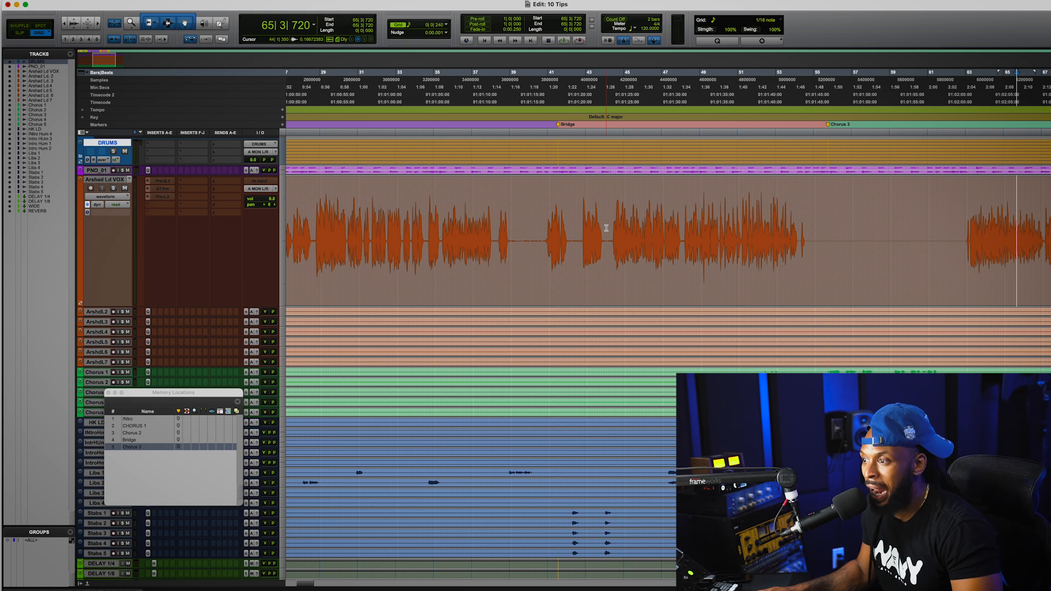
key("super+bracketleft")
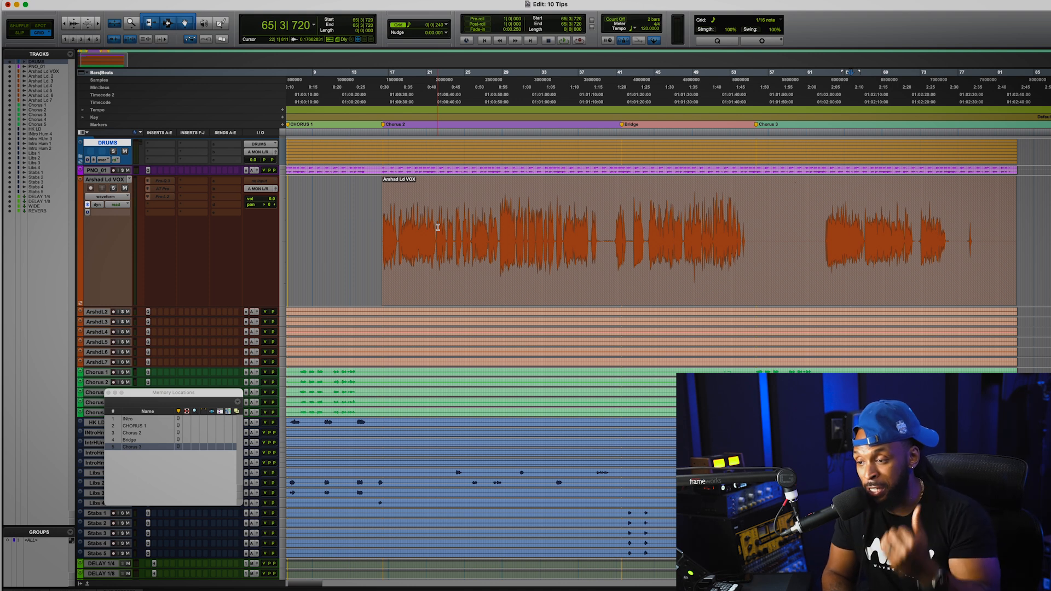
Check the System Usage window again with the lead vocal track frozen, and close it
left_click(281, 1)
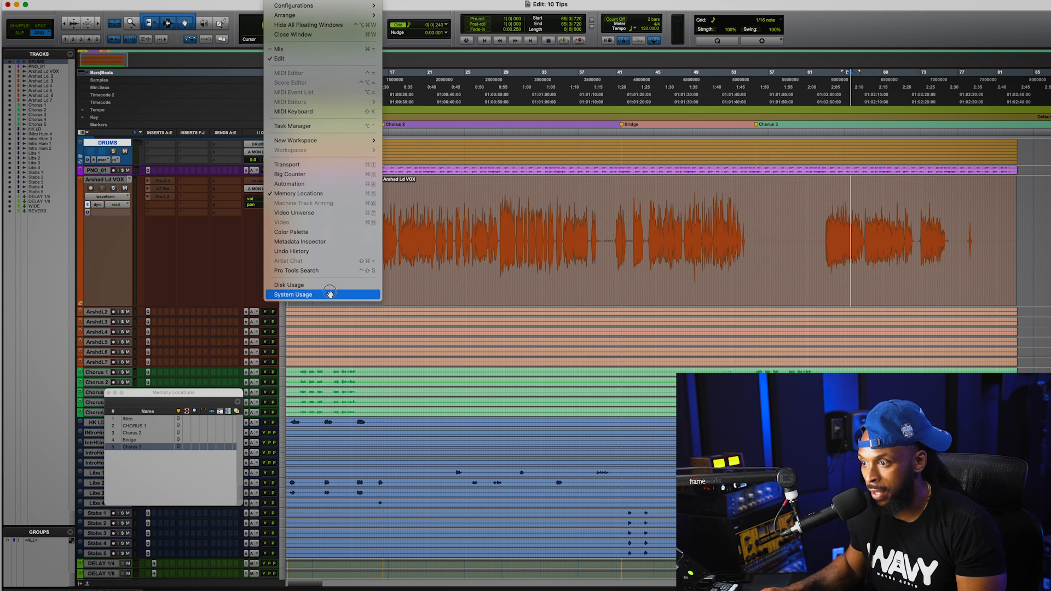
left_click(309, 295)
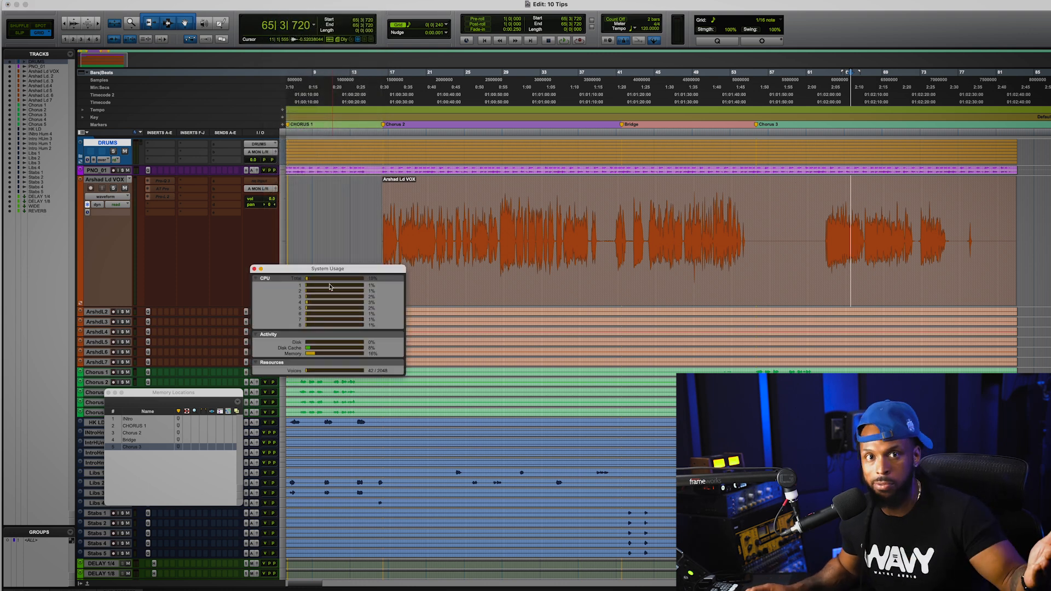
left_click(254, 269)
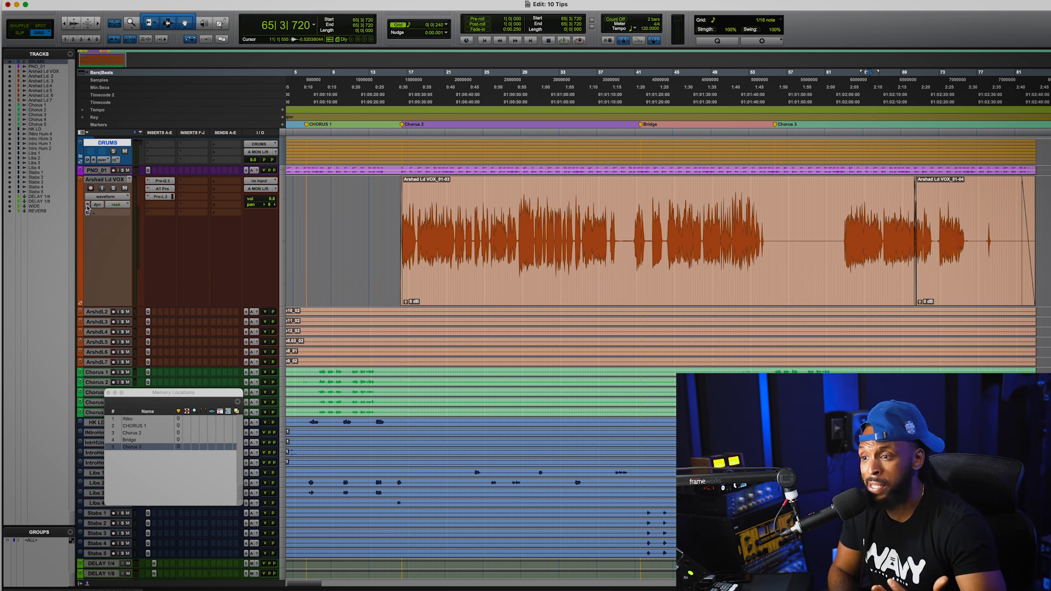
Replace FabFilter Pro-L 2 on the lead vocal track with UAD Teletronix LA-2A Silver (mono), found by searching for "sil"
left_click(115, 180)
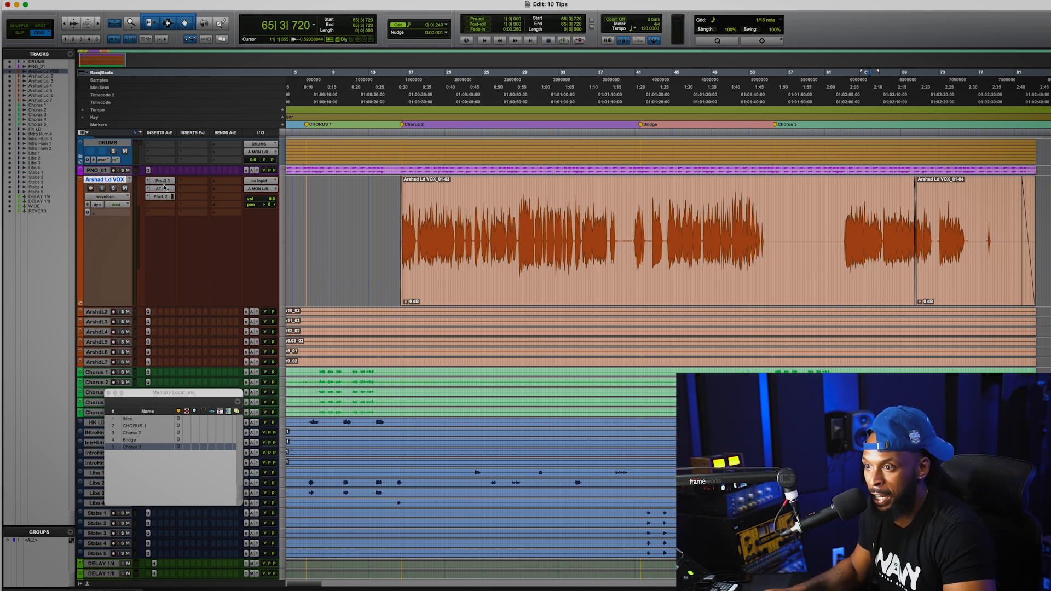
left_click(147, 197)
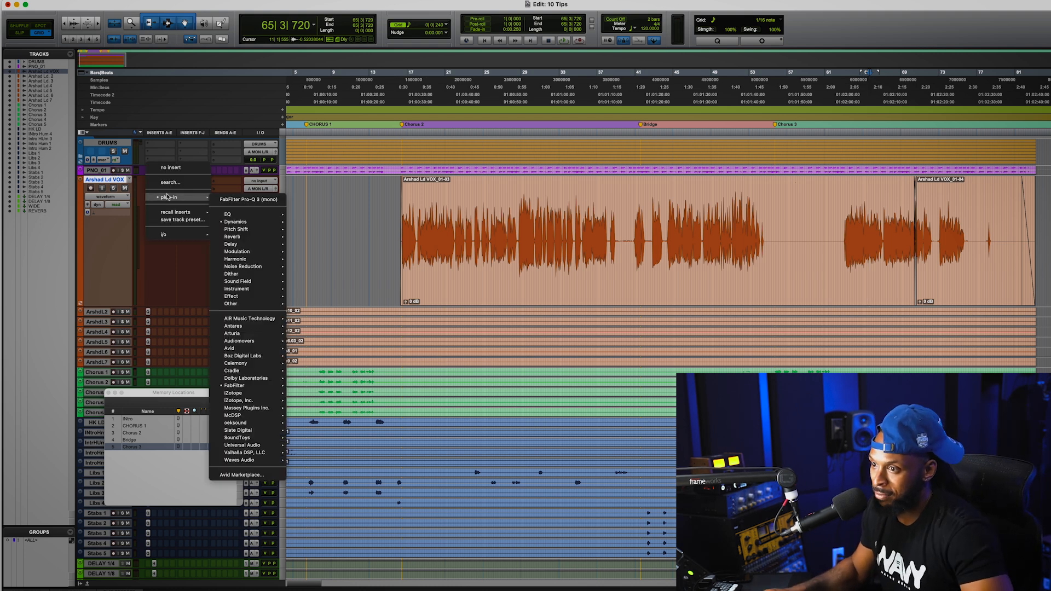
left_click(168, 186)
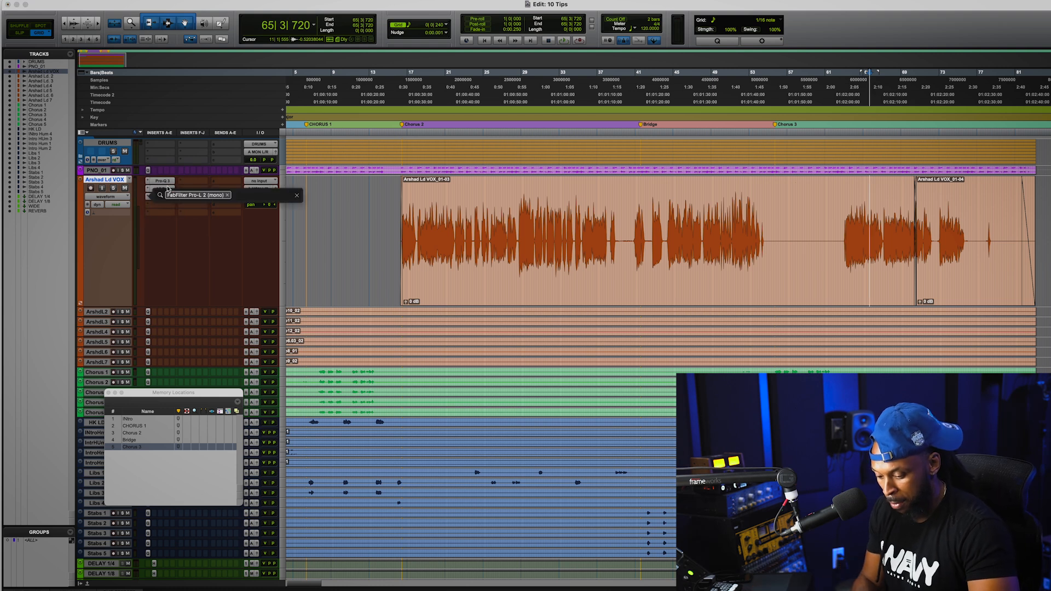
key("BackSpace")
type("sil")
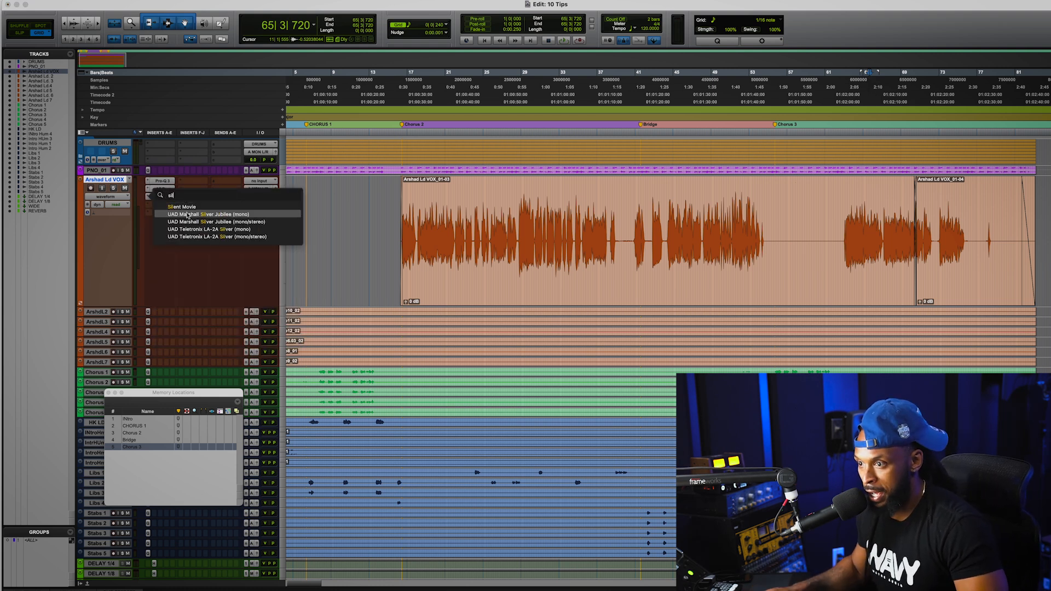
left_click(279, 231)
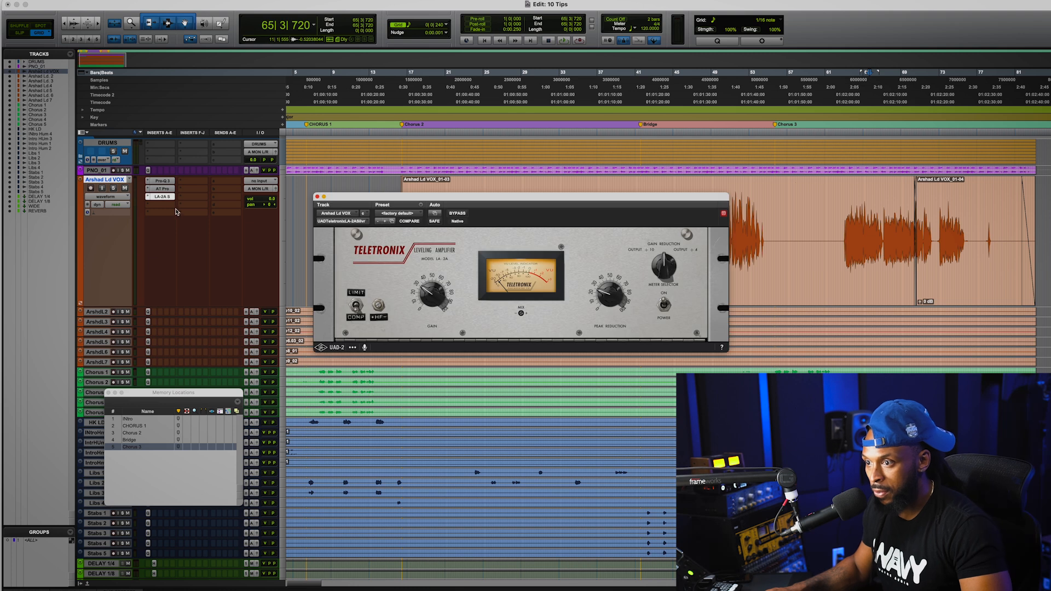
Insert Maxim (mono) in the lead vocal track's fourth insert slot by searching for "maxim", and close its window
left_click(158, 204)
left_click(168, 193)
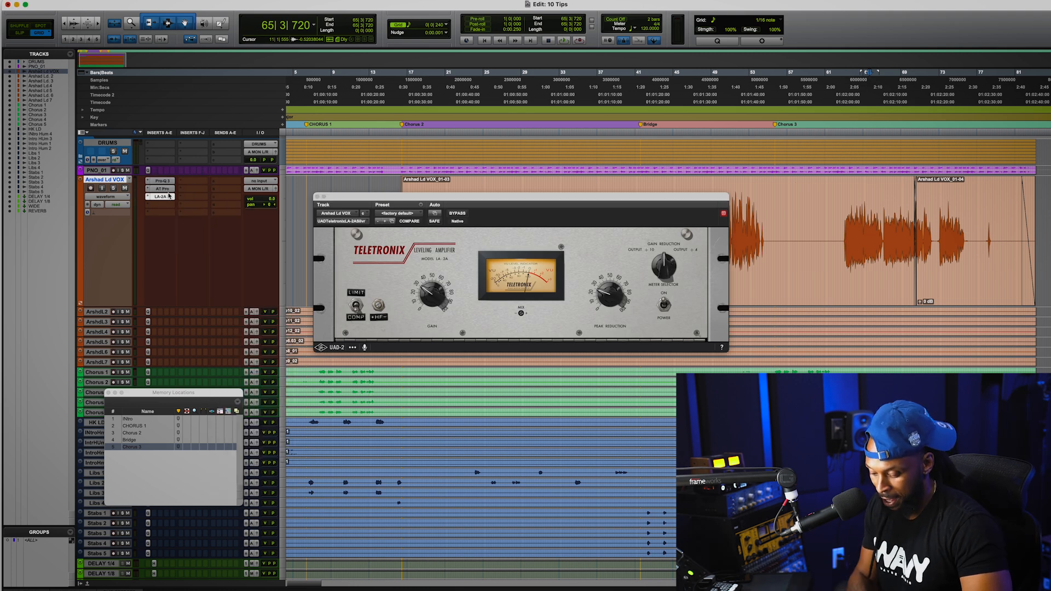
left_click(168, 196)
type("maxim")
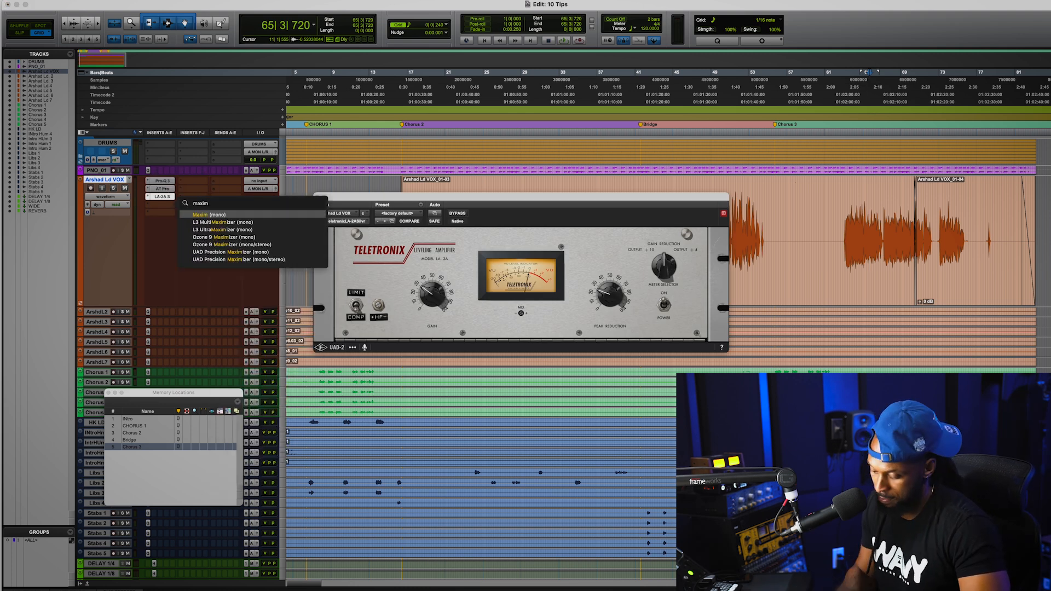
key("Return")
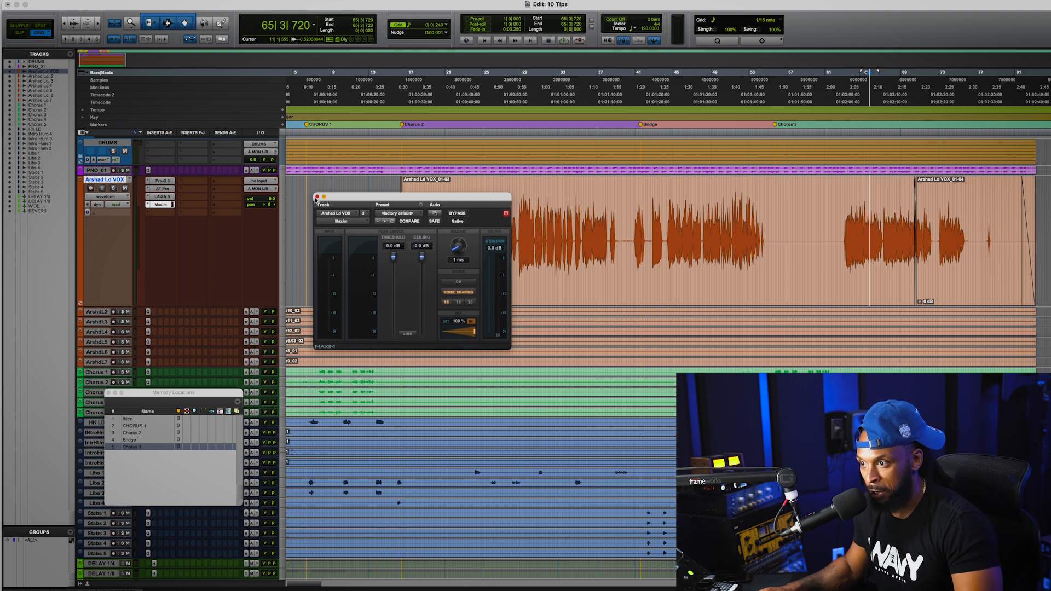
left_click(317, 195)
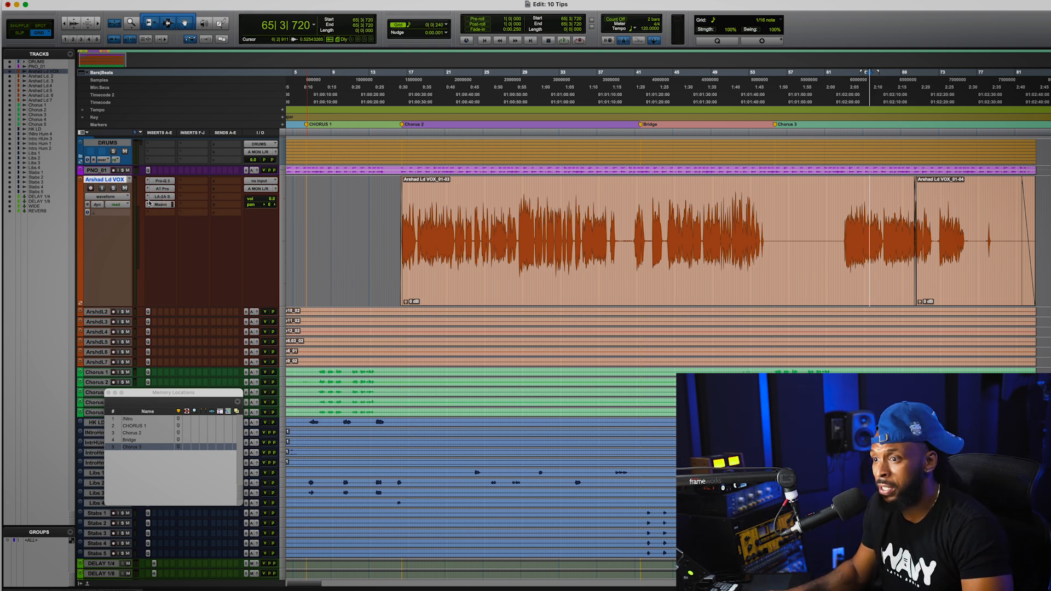
Save the lead vocal's insert chain as a track preset named RAP VOX in the WAVY category
left_click(147, 182)
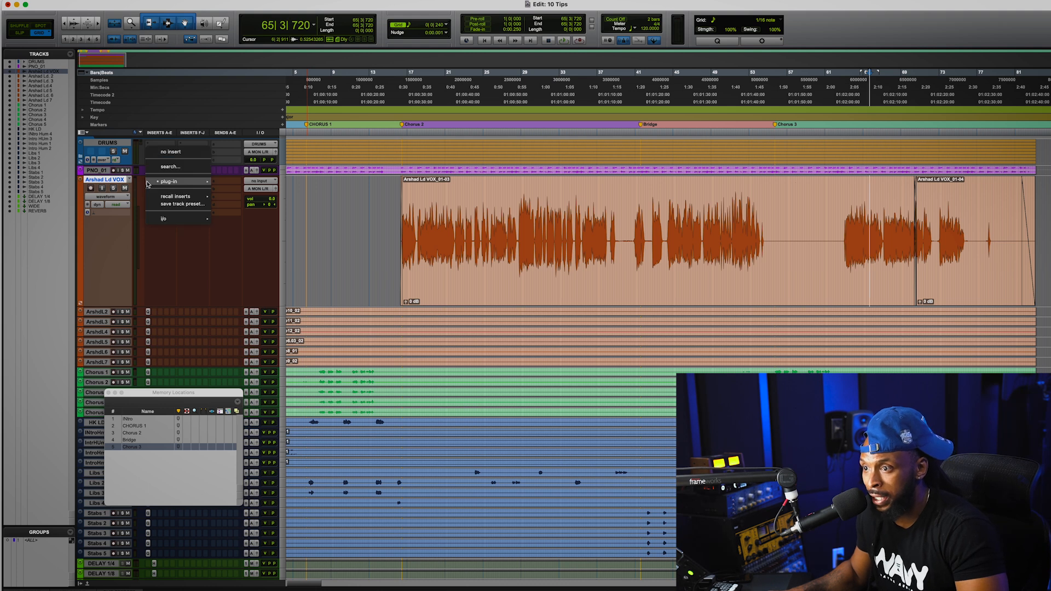
left_click(146, 265)
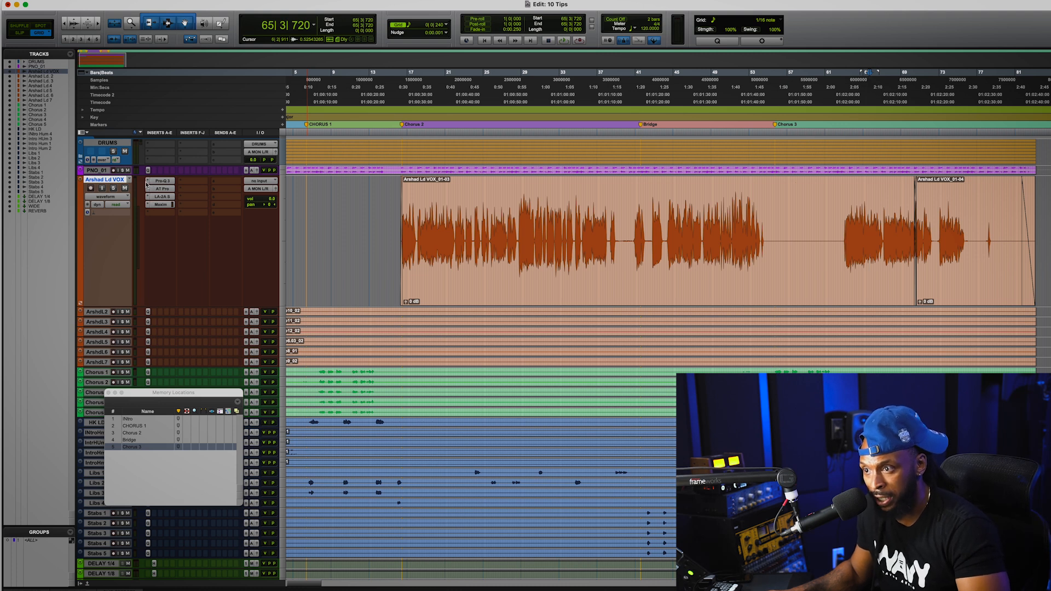
right_click(147, 184)
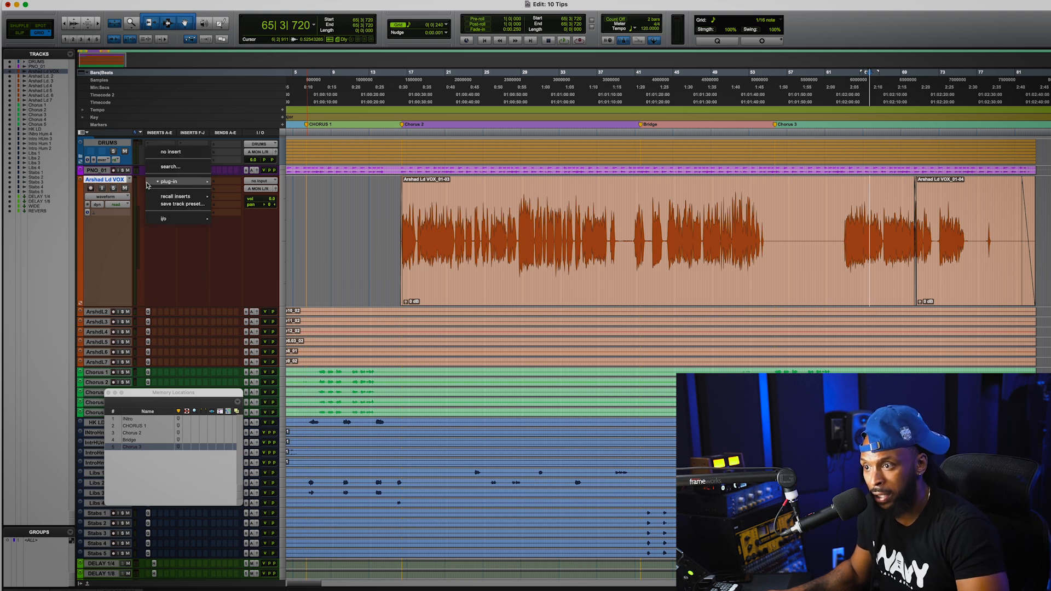
left_click(171, 207)
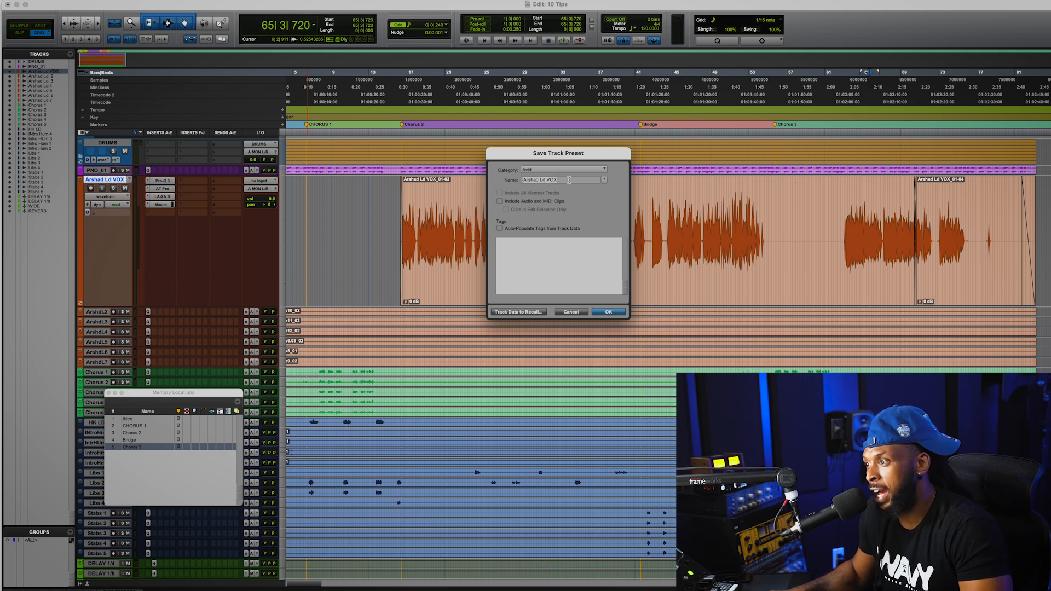
left_click_drag(564, 180, 507, 178)
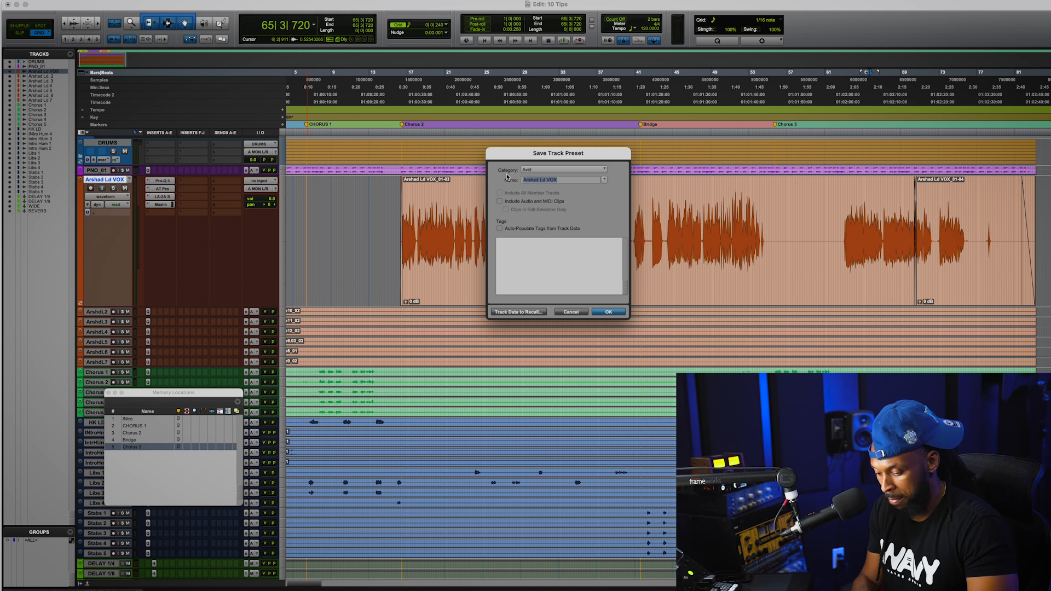
type("RAP VOX")
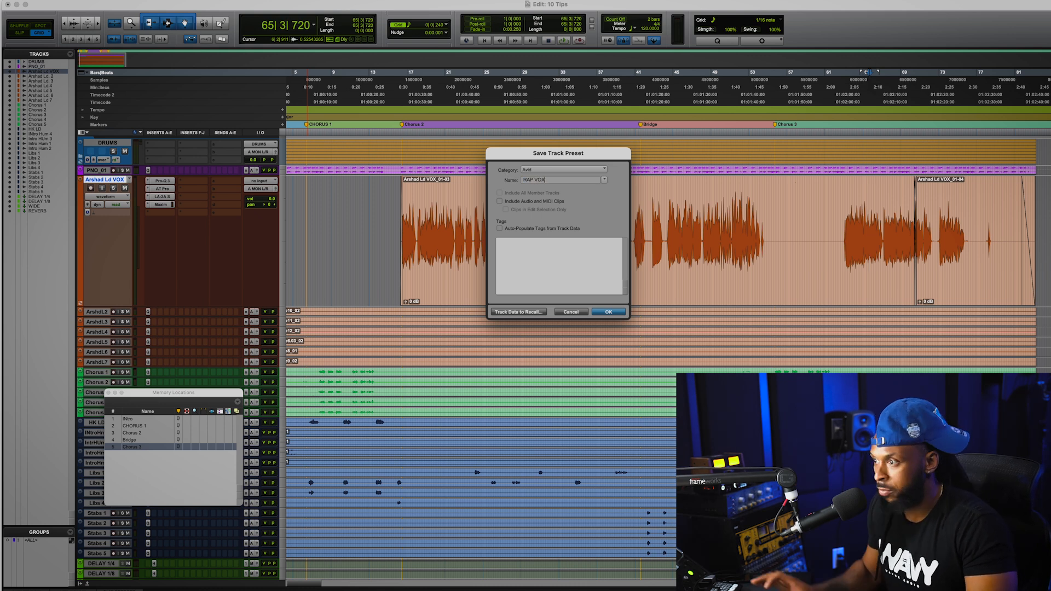
left_click(538, 171)
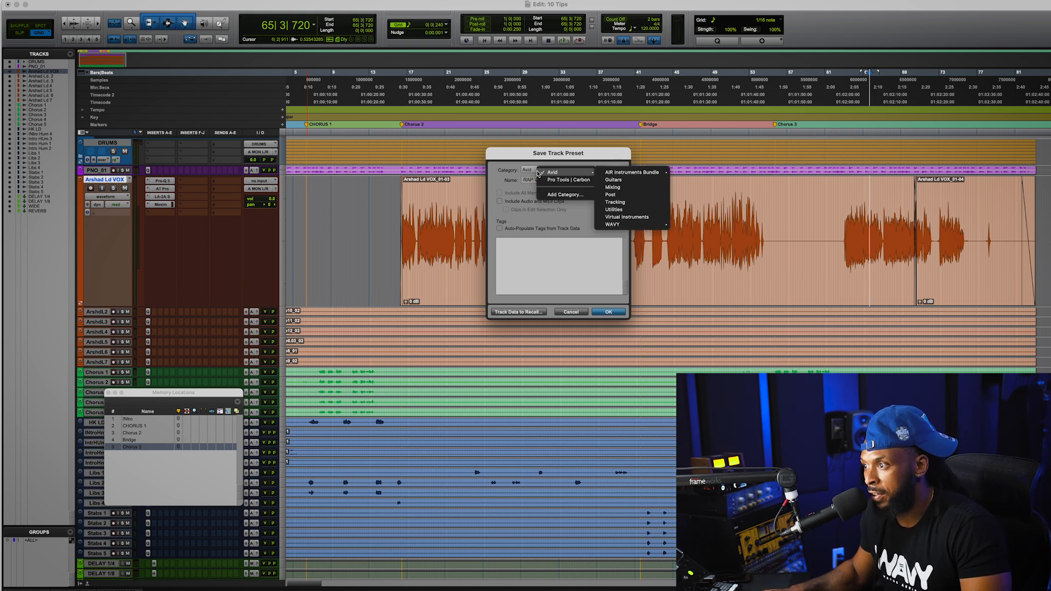
left_click(644, 227)
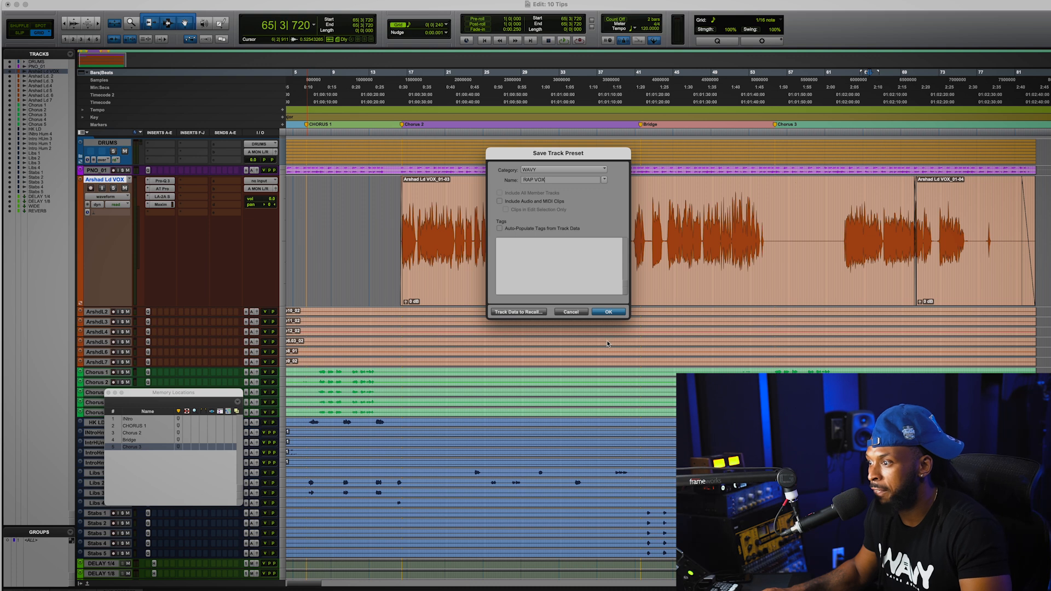
left_click(609, 312)
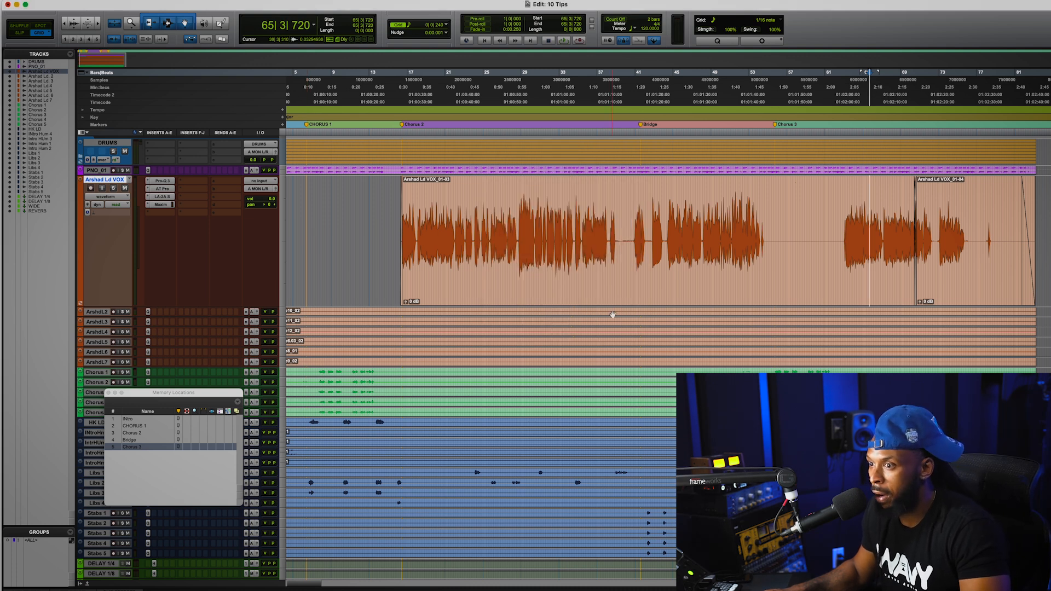
Create one new mono audio track below the lead vocal and increase its track height
key("super+shift+n")
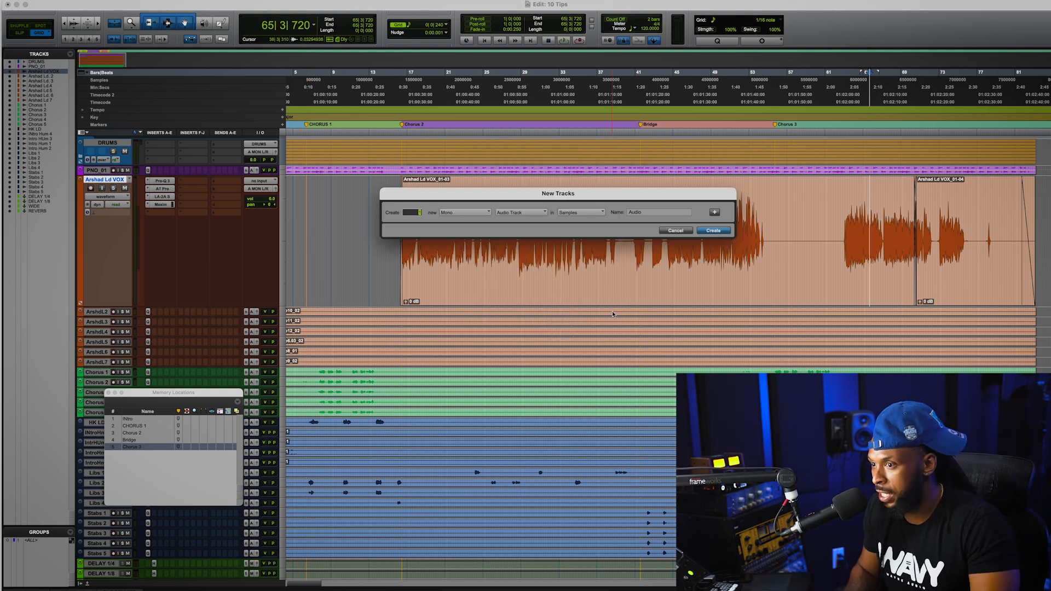
key("Return")
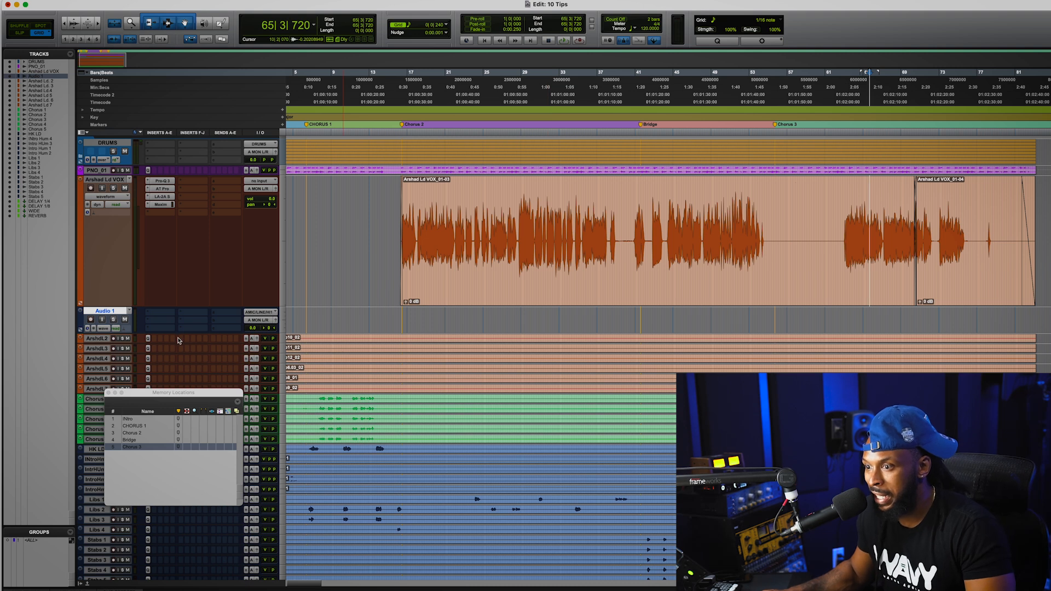
left_click_drag(177, 332, 176, 378)
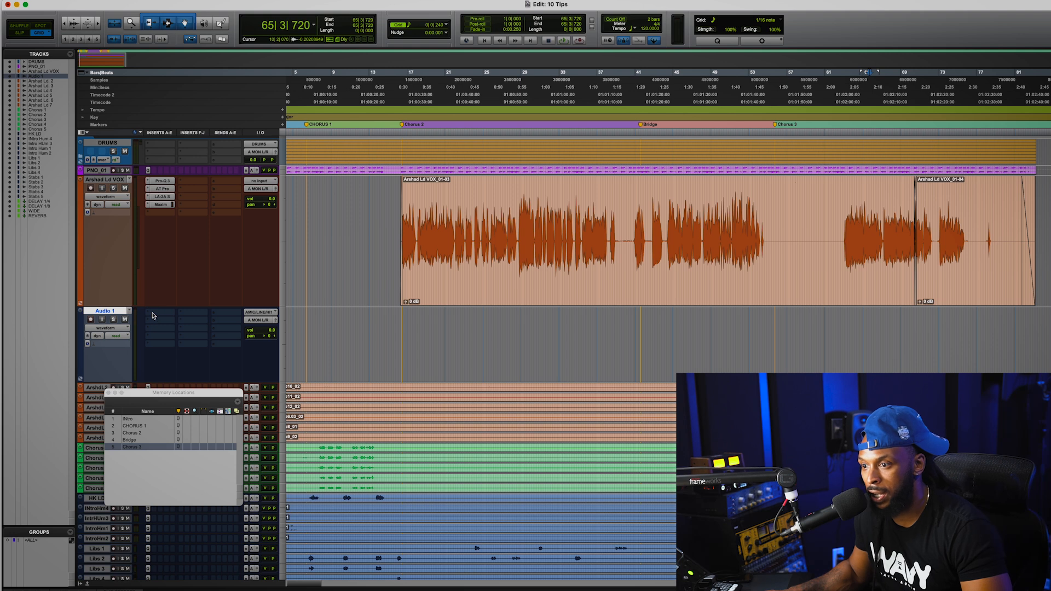
Recall the inserts of the RAP VOX preset from the Avid WAVY category on the new audio track
left_click(153, 314)
mouse_move(175, 331)
mouse_move(226, 330)
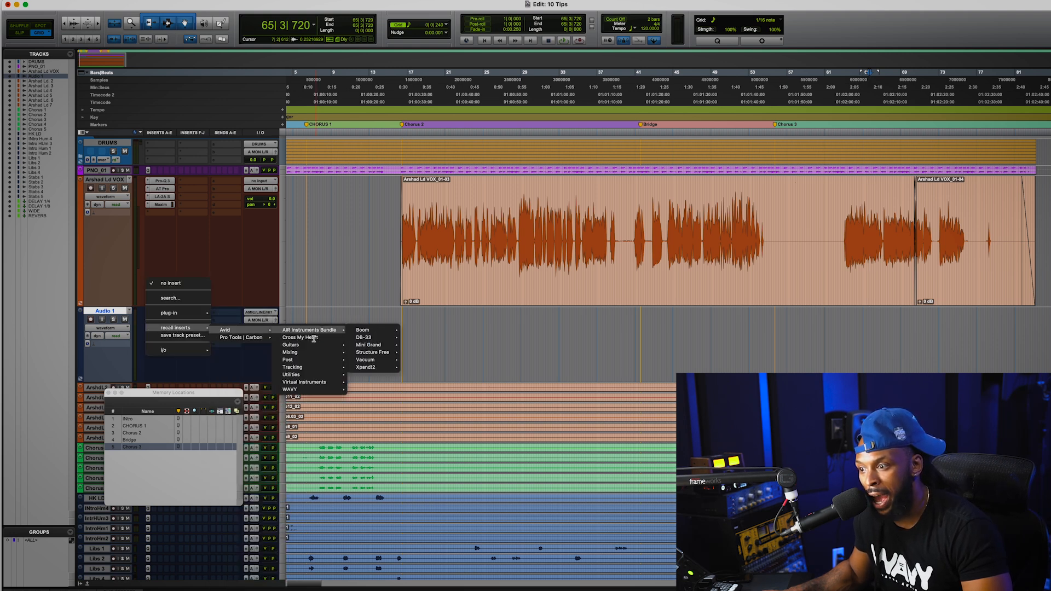
mouse_move(306, 390)
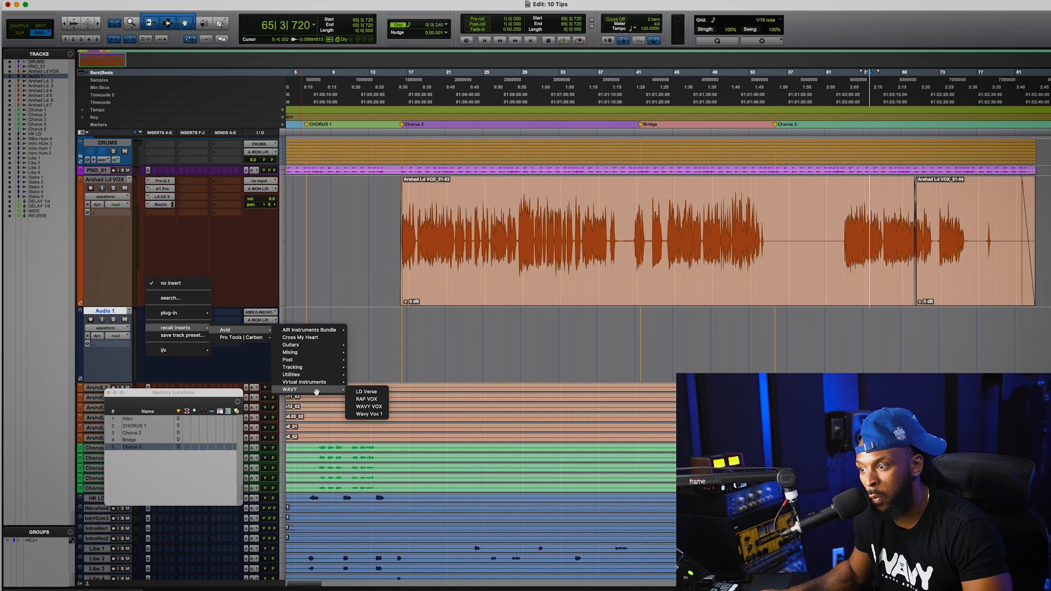
left_click(376, 400)
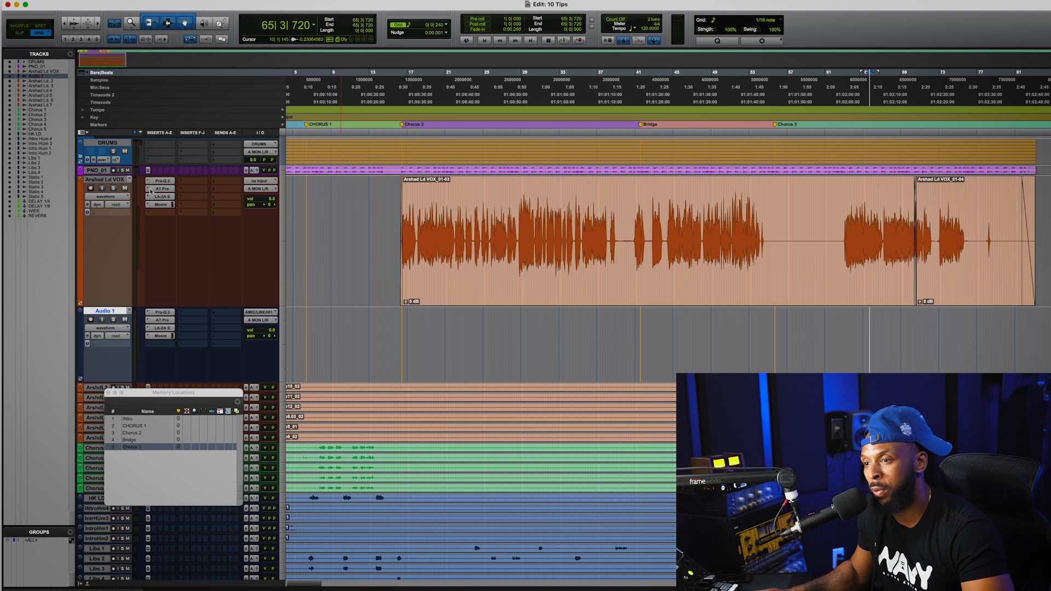
Set the lead vocal track's automation mode to touch and its track view to volume
left_click(112, 206)
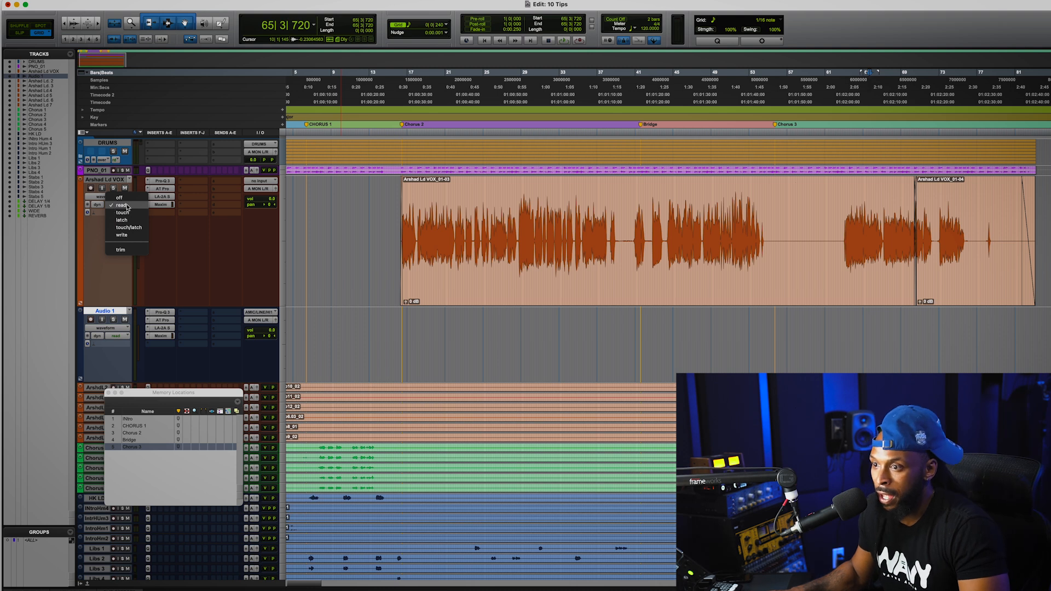
left_click(121, 213)
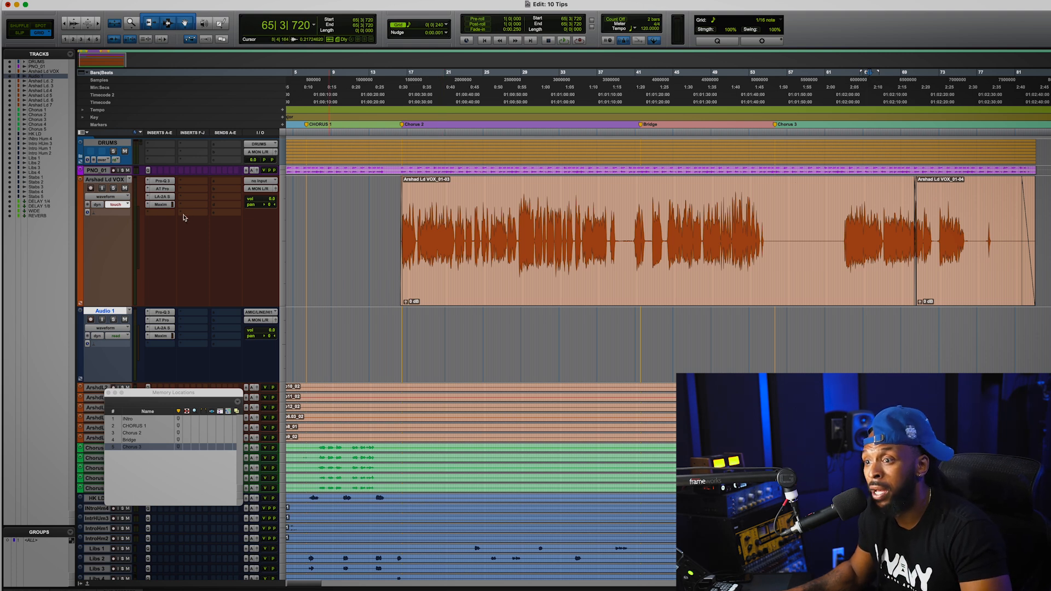
left_click(108, 198)
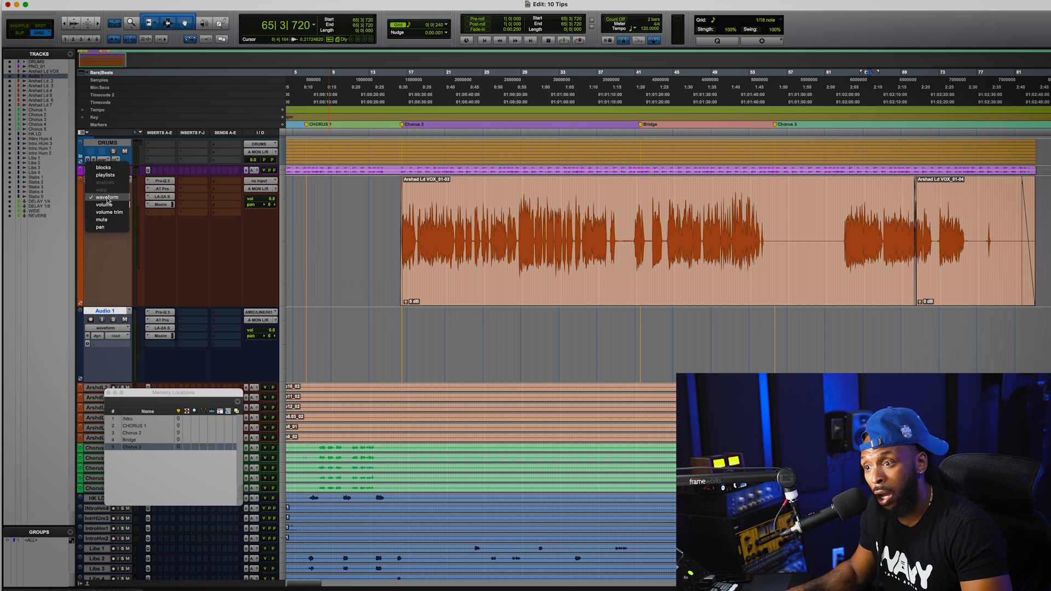
left_click(104, 205)
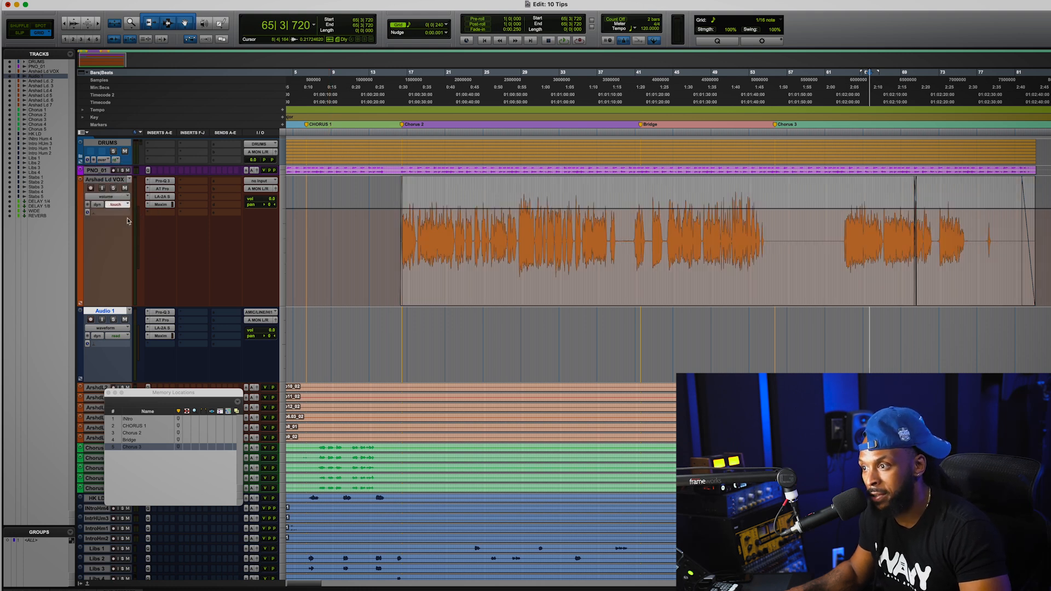
Play from the start of the lead vocal clip and record volume moves by riding the track's volume, then stop playback
left_click(398, 235)
key("space")
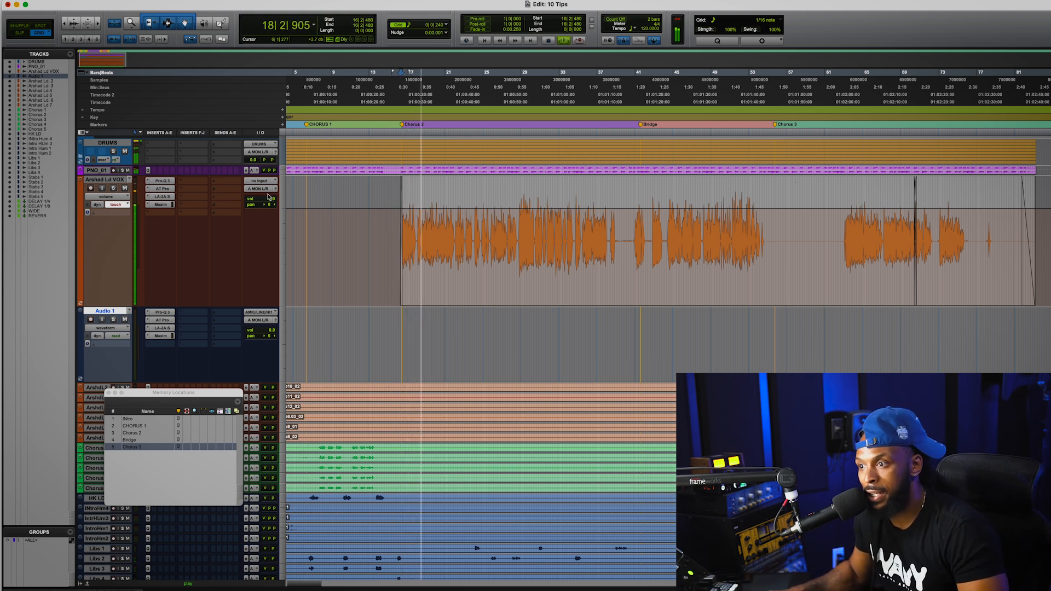
left_click_drag(271, 199, 279, 200)
key("space")
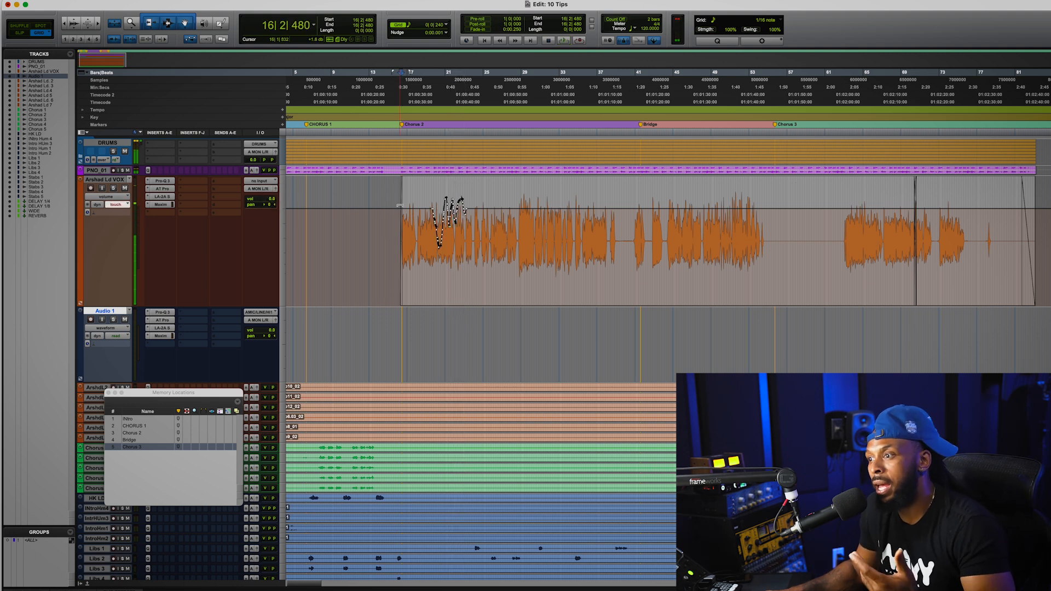
Play from 18|4|480 while lowering the lead vocal's fader in the Mix window, and return to the Edit window
key("t")
left_click(626, 132)
key("space")
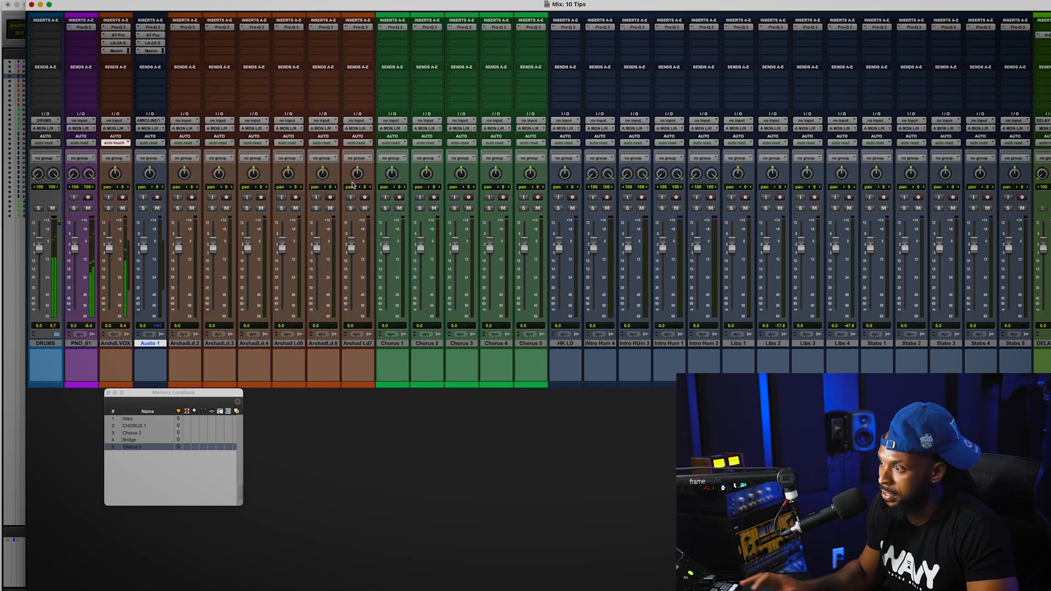
key("super+equal")
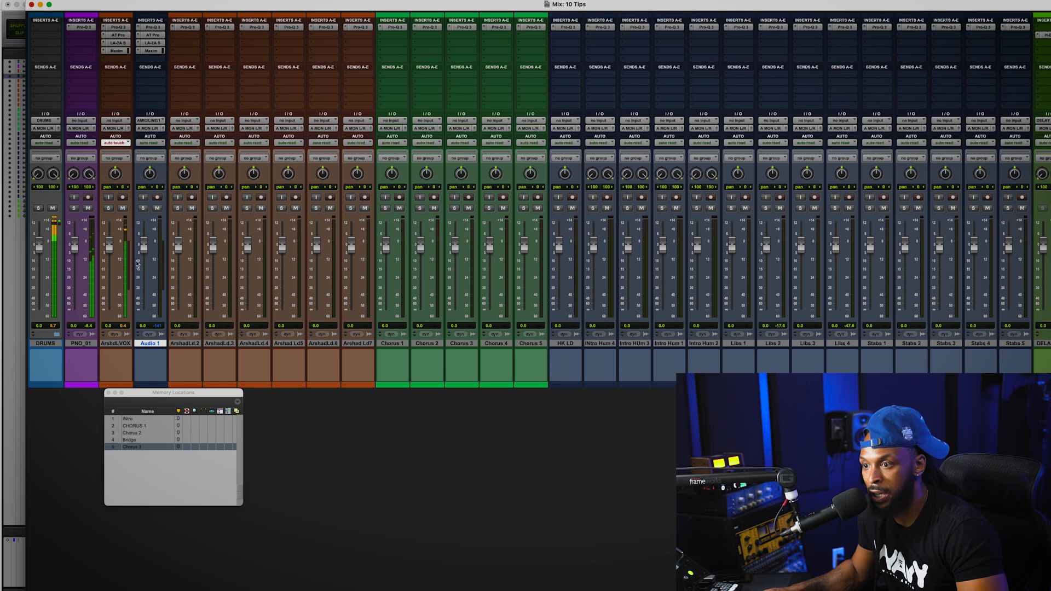
left_click_drag(109, 245, 109, 268)
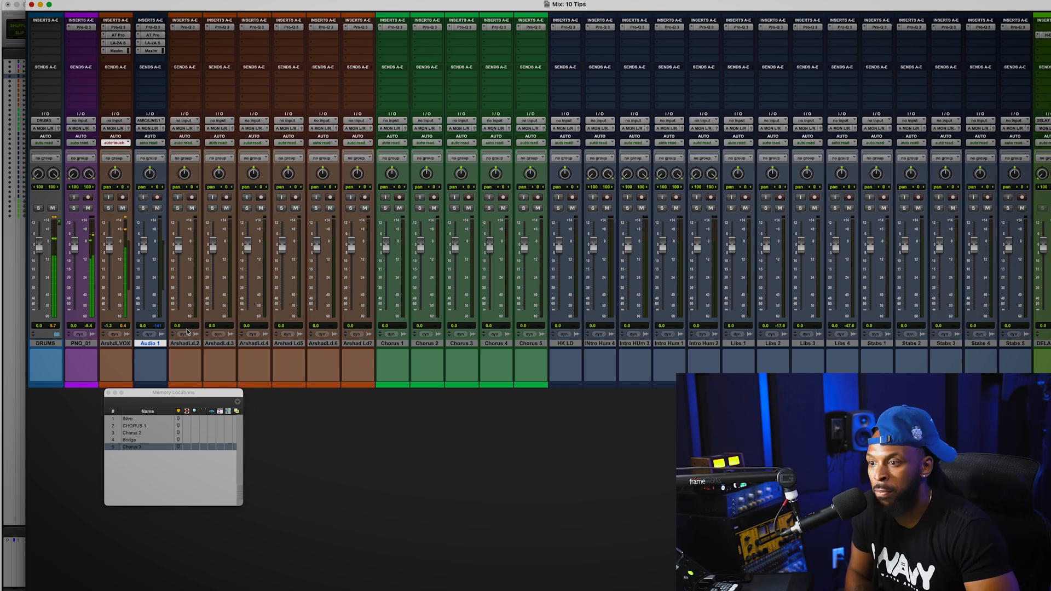
key("super+equal")
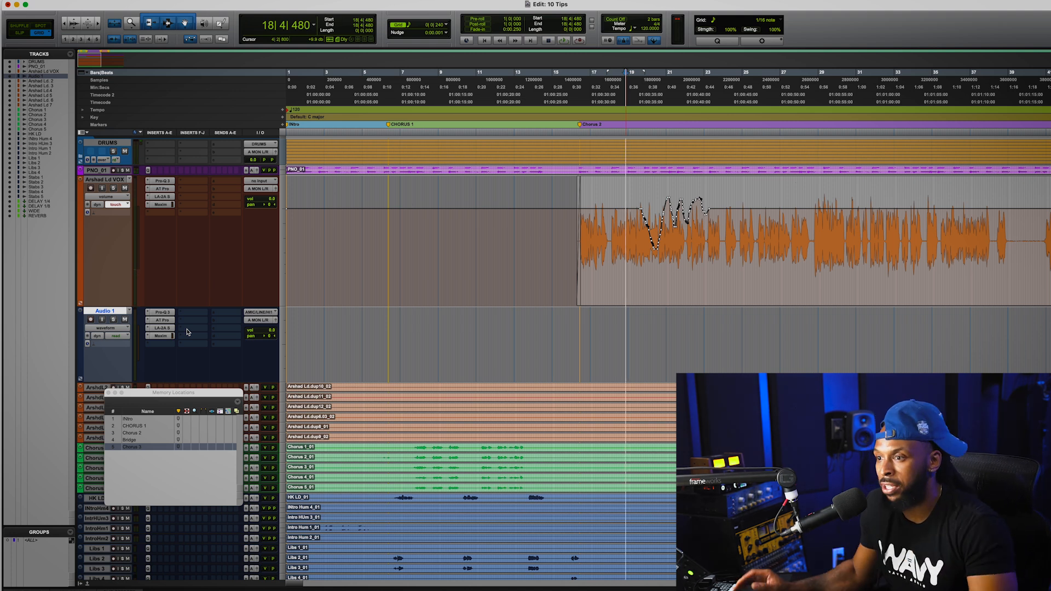
View the LA-2A plug-in window on the lead vocal track, and close it
left_click(164, 196)
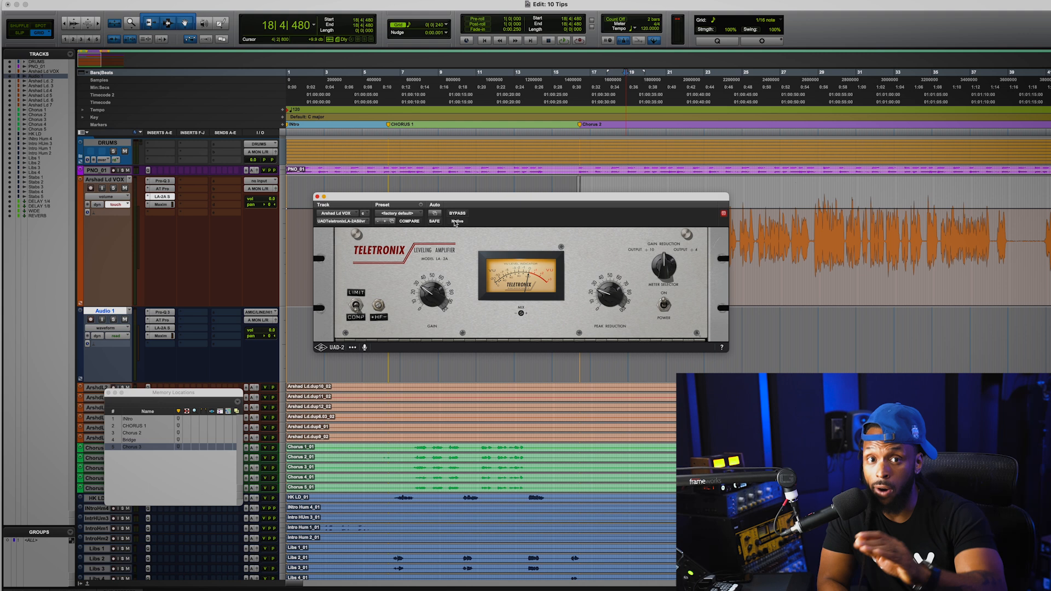
left_click(316, 197)
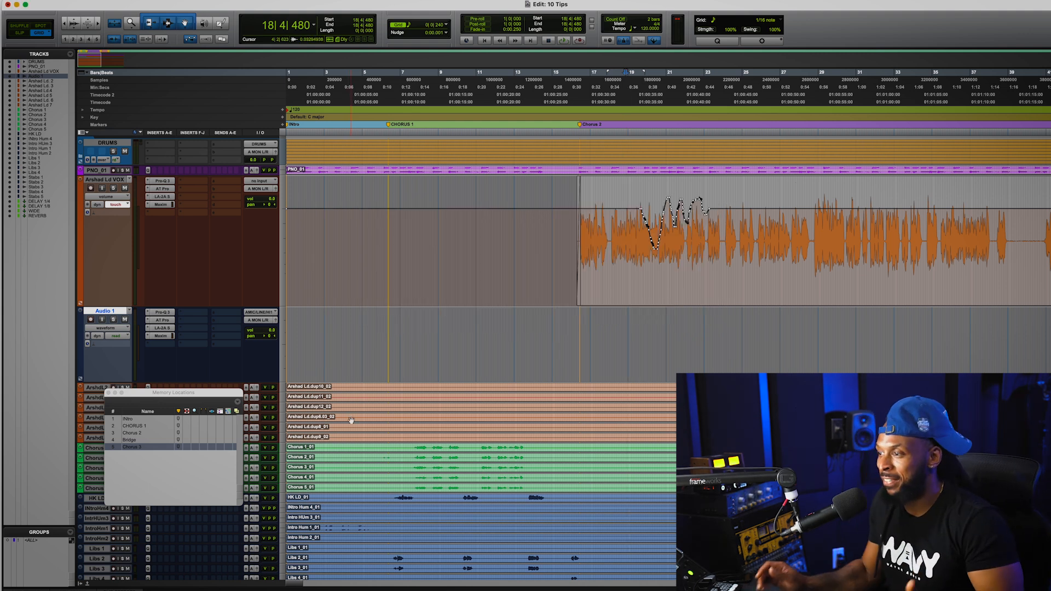
Increase the height of the Chorus 1 track and select the track
key("r")
key("r")
key("r")
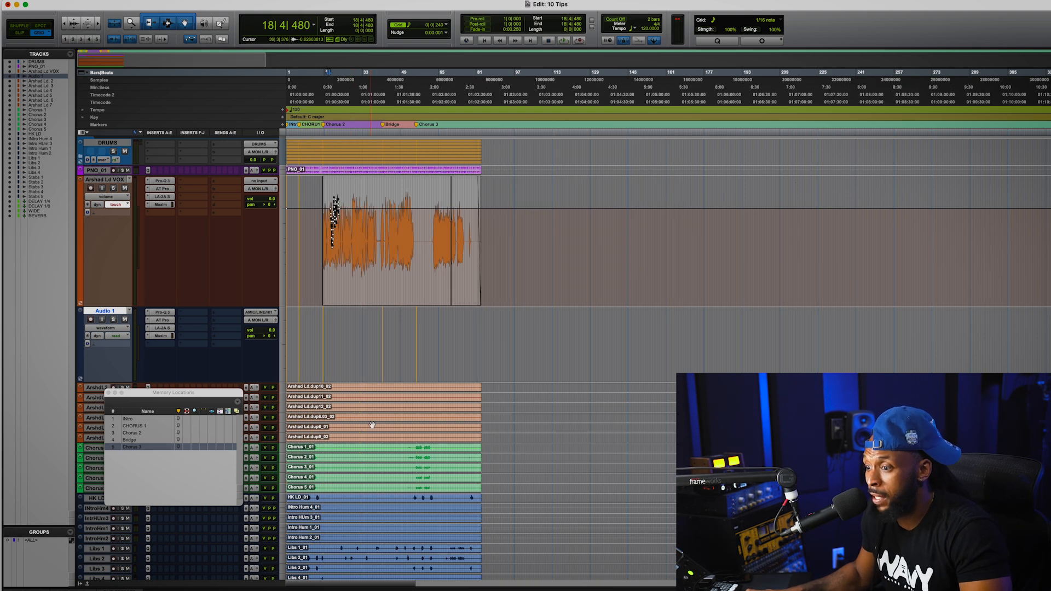
scroll(372, 426, "down", 5)
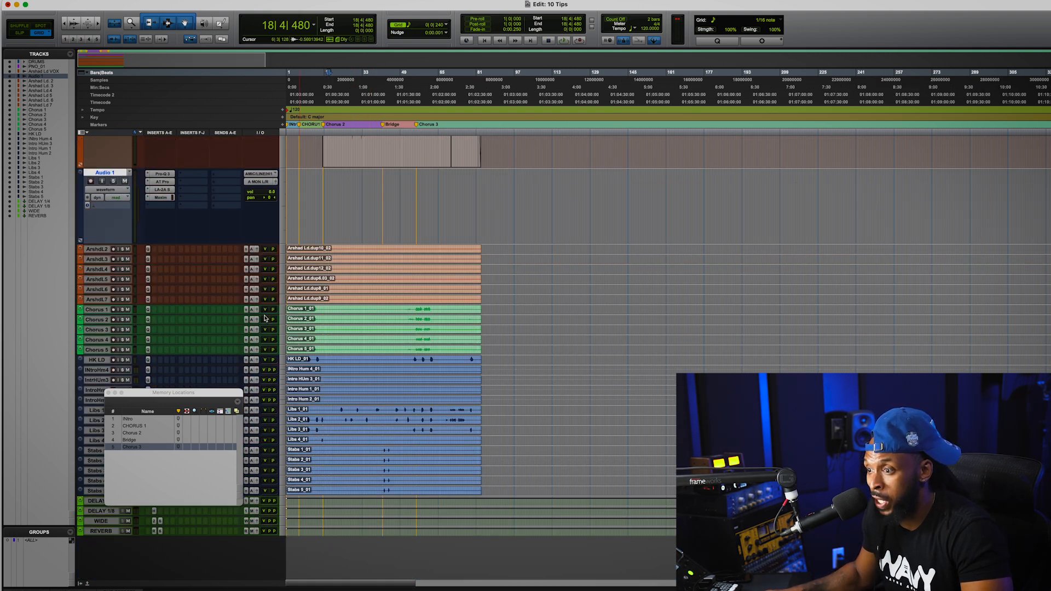
left_click_drag(264, 314, 273, 363)
left_click(389, 322)
left_click(112, 309)
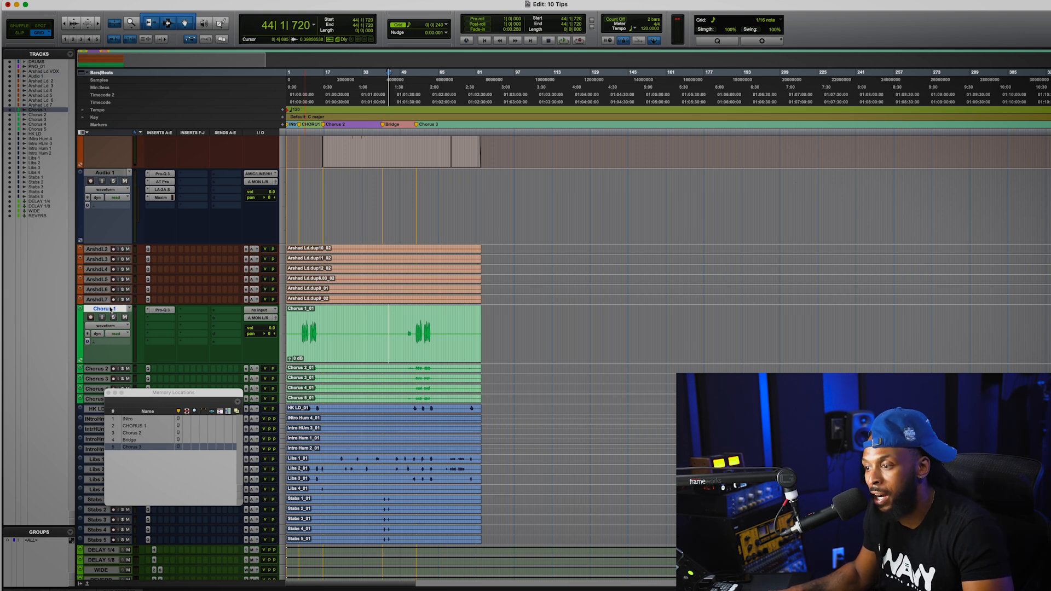
scroll(145, 214, "up", 5)
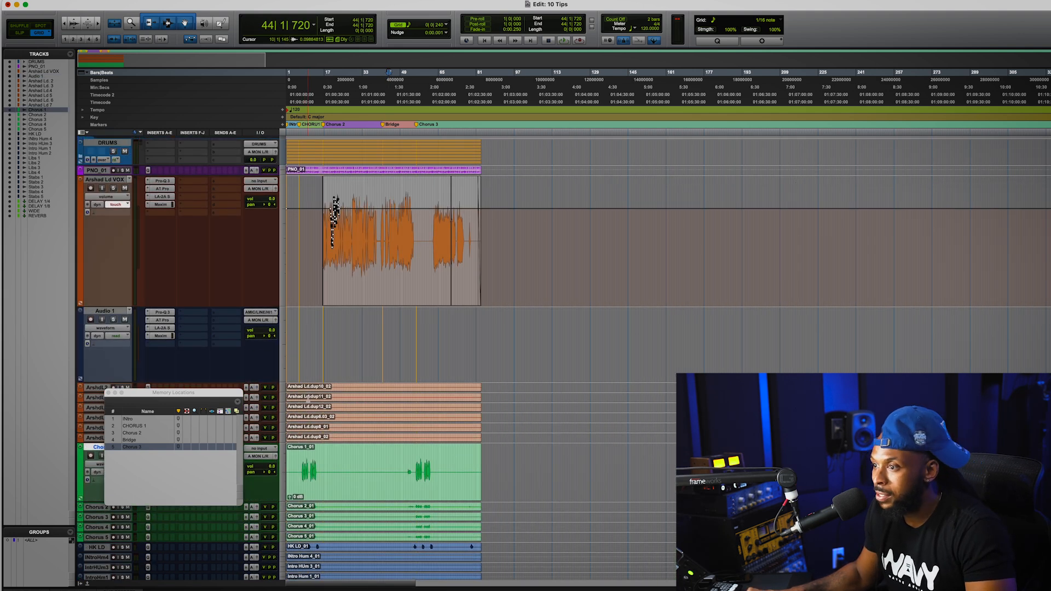
Switch the lead vocal track's view from volume to waveform and set its automation mode to read
left_click(106, 196)
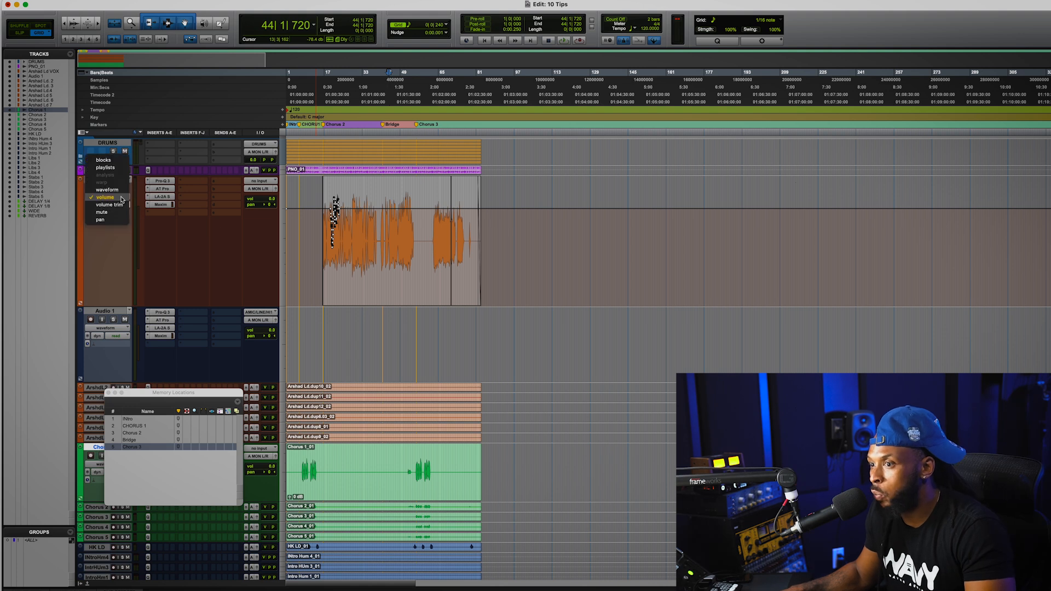
left_click(105, 164)
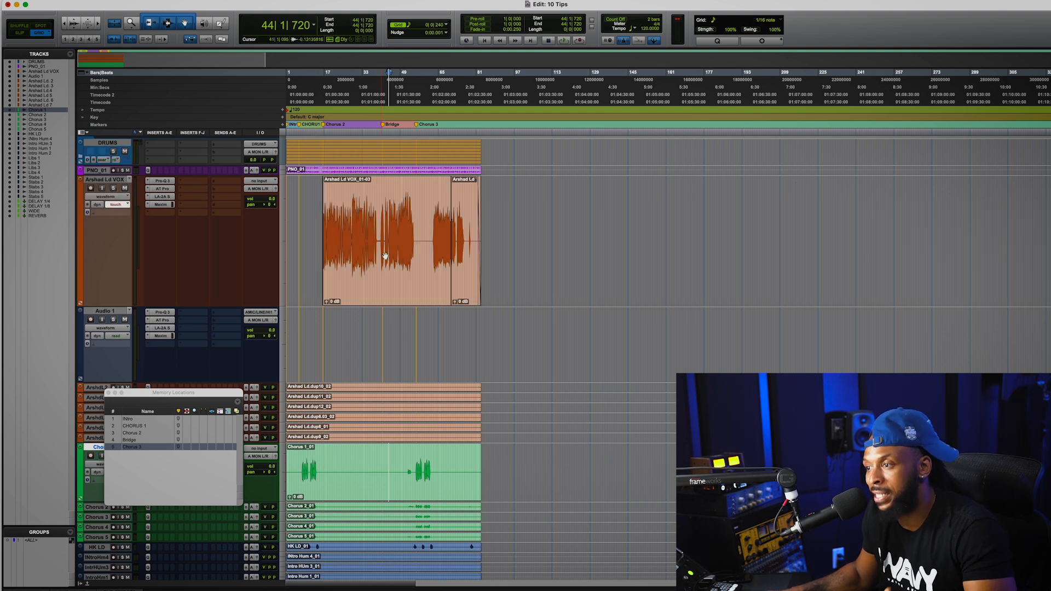
left_click(380, 212)
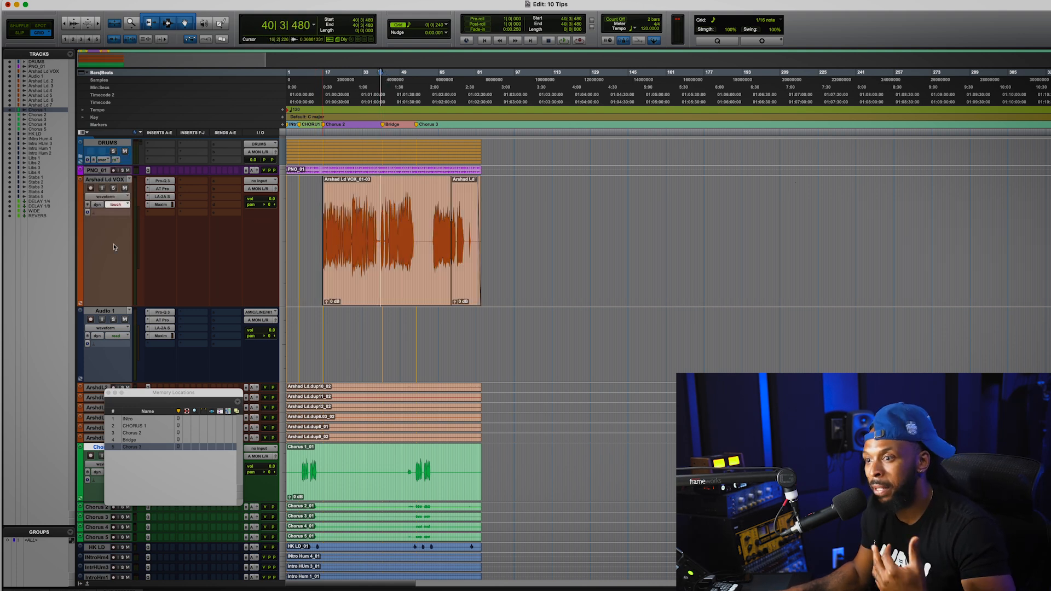
left_click(116, 204)
left_click(120, 200)
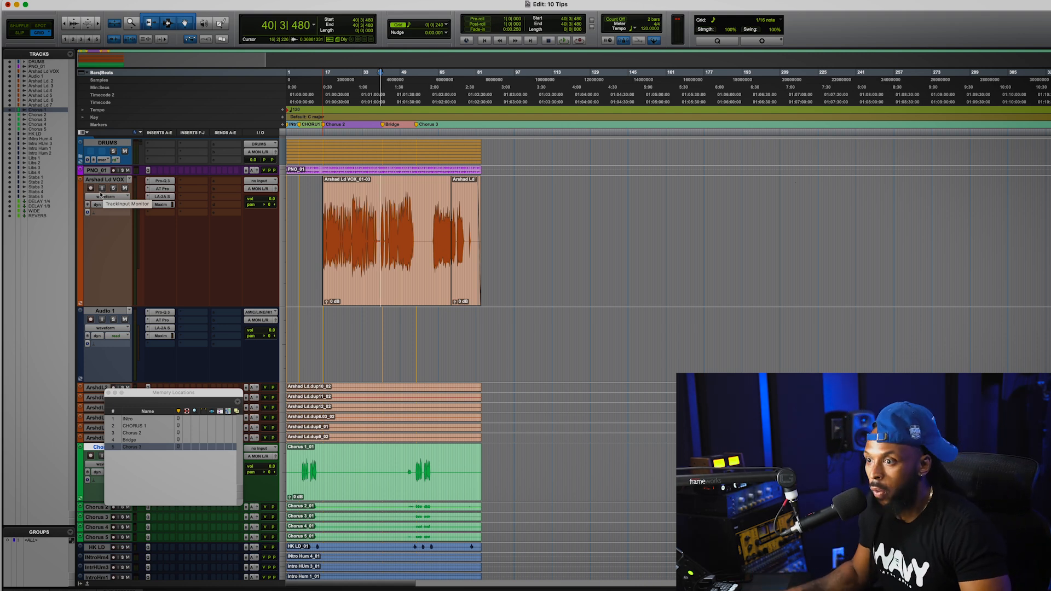
Duplicate the lead vocal track three times with its inserts, sends and group assignments but no playlists or automation, and reduce the track heights
left_click(105, 180)
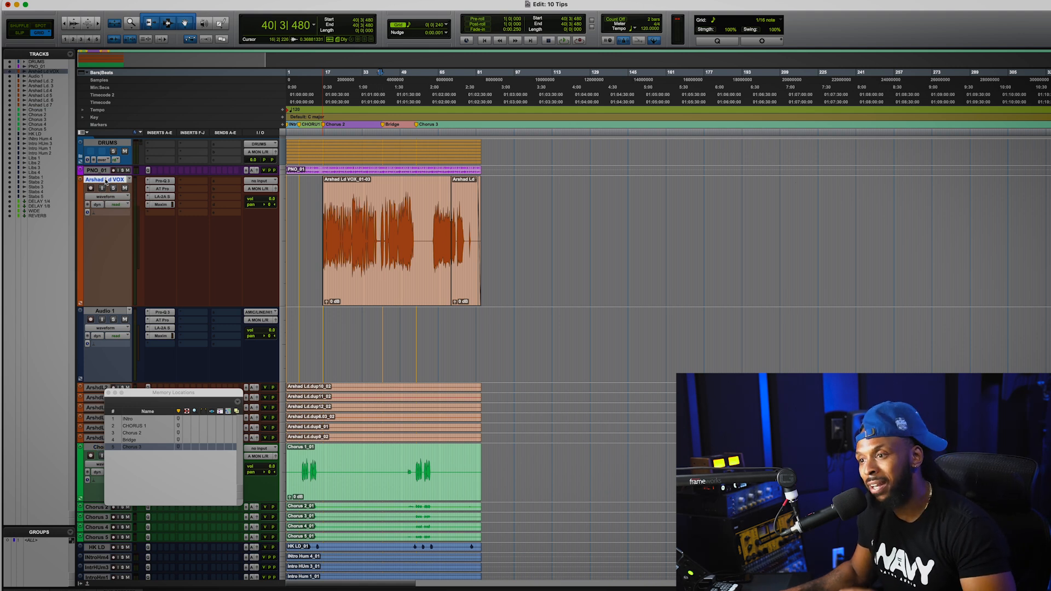
left_click(339, 229)
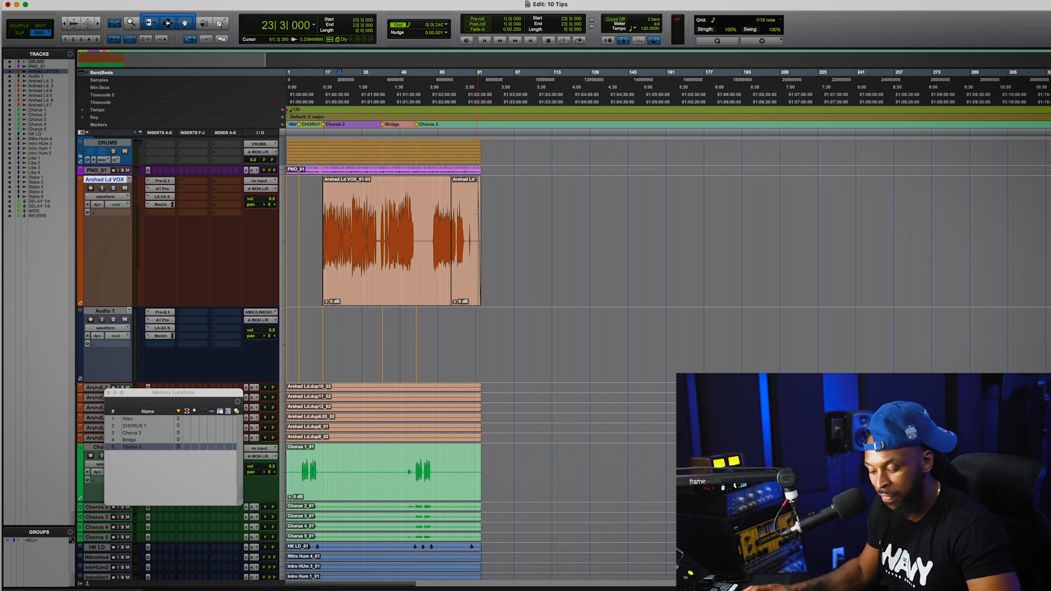
key("alt+shift+d")
left_click(531, 206)
left_click(533, 215)
left_click(536, 224)
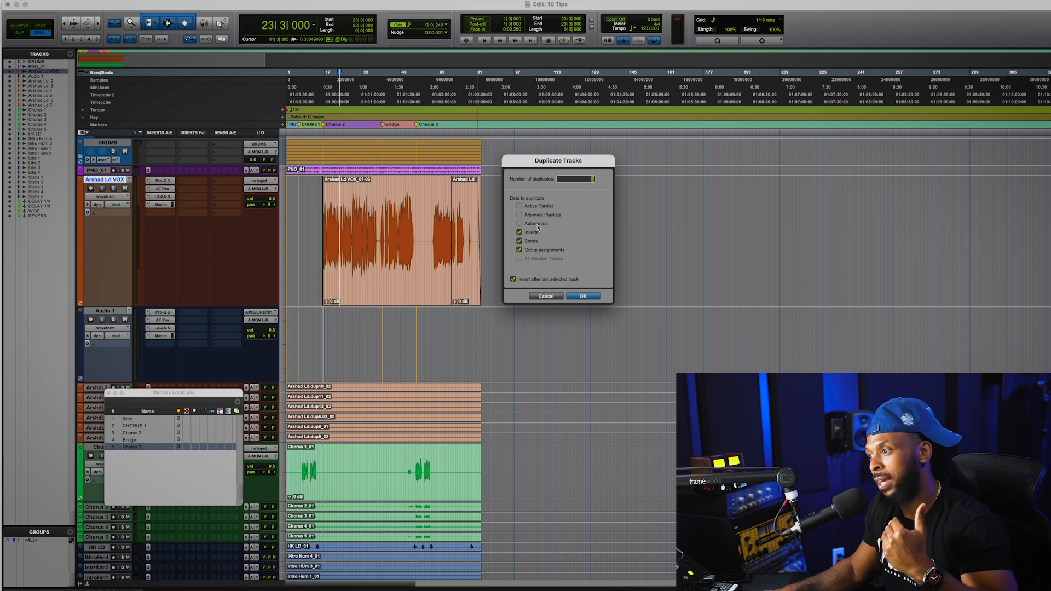
left_click(583, 296)
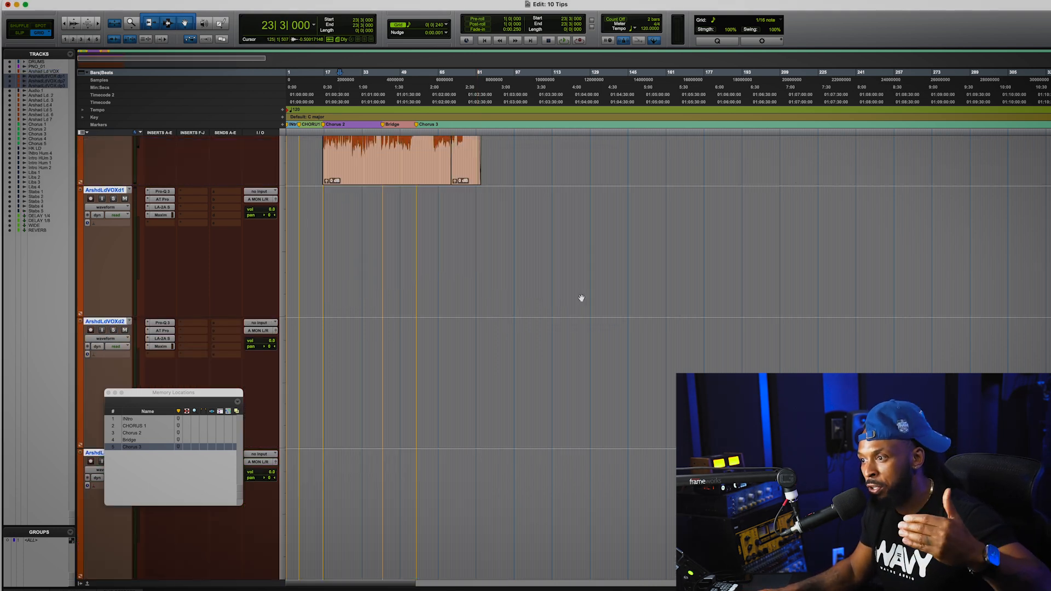
scroll(487, 249, "down", 10)
scroll(501, 269, "up", 6)
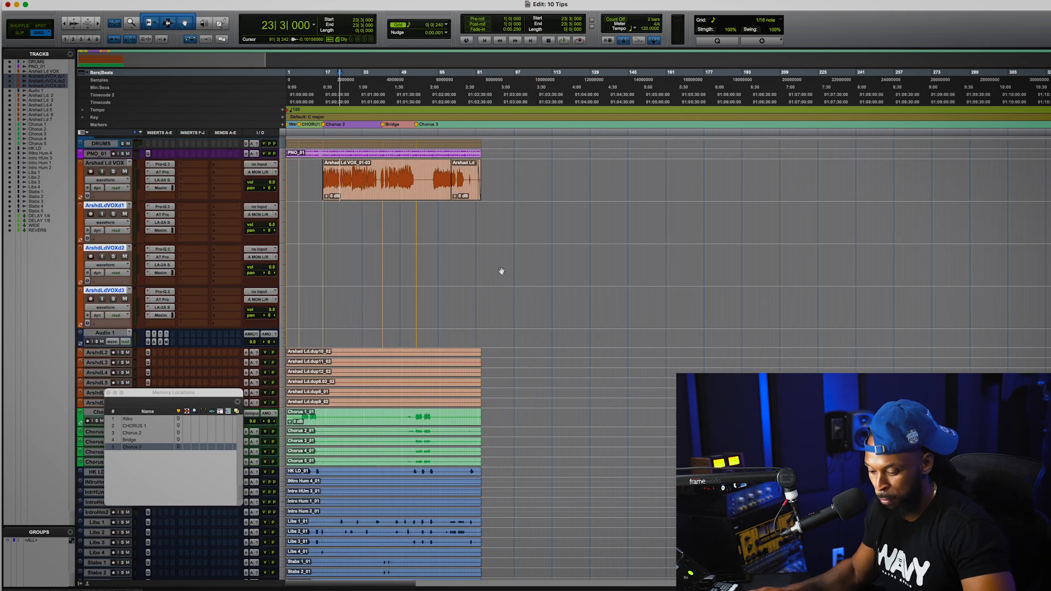
Separate the lead vocal's bridge section from 40|1|720 to 55|2|480 and move that clip straight down to the first duplicate track
key("super+bracketright")
key("super+bracketright")
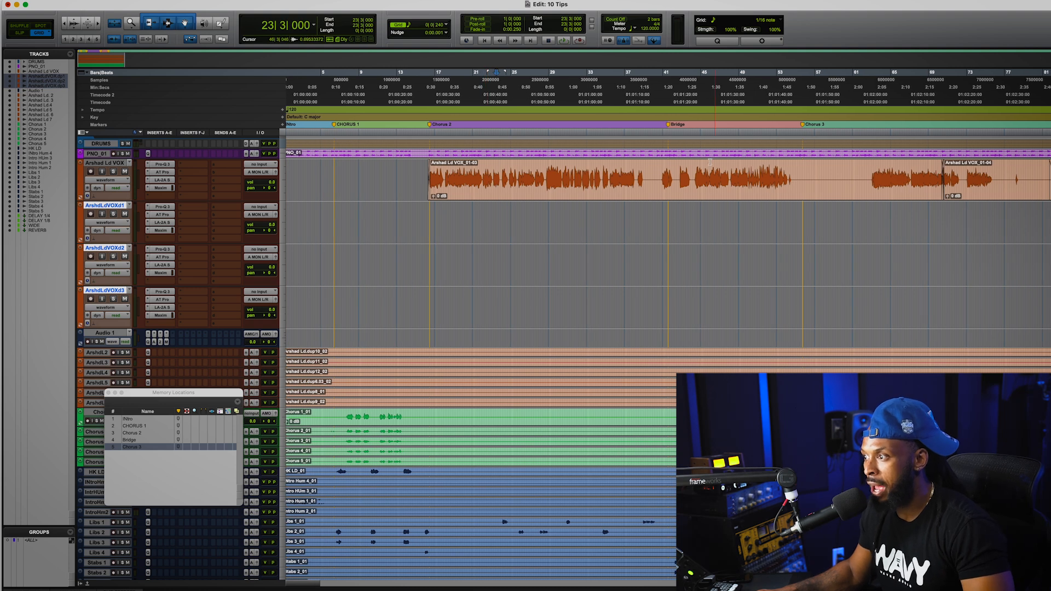
left_click_drag(655, 186, 799, 194)
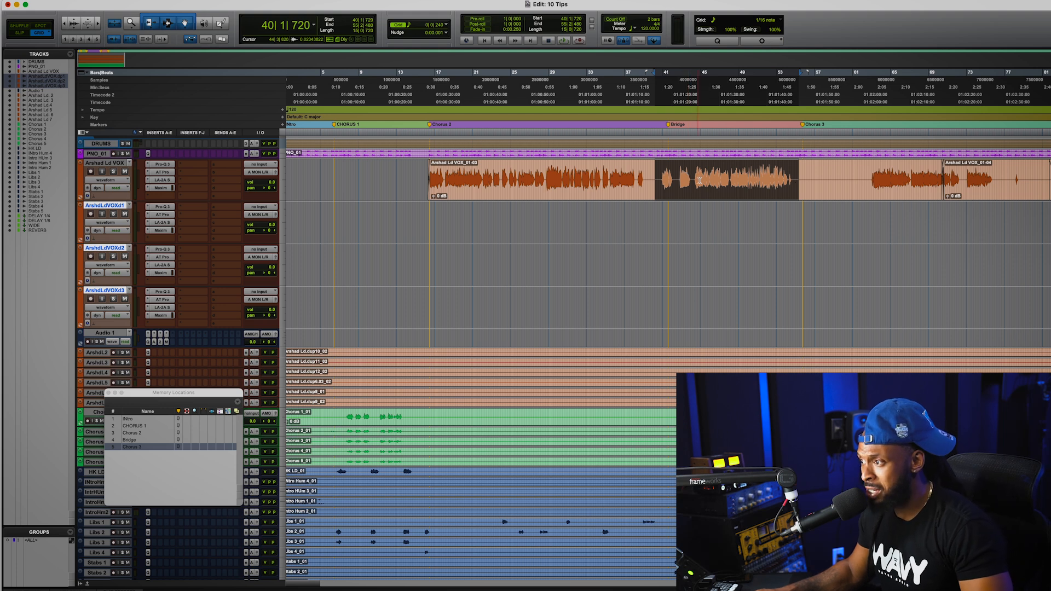
key("super+e")
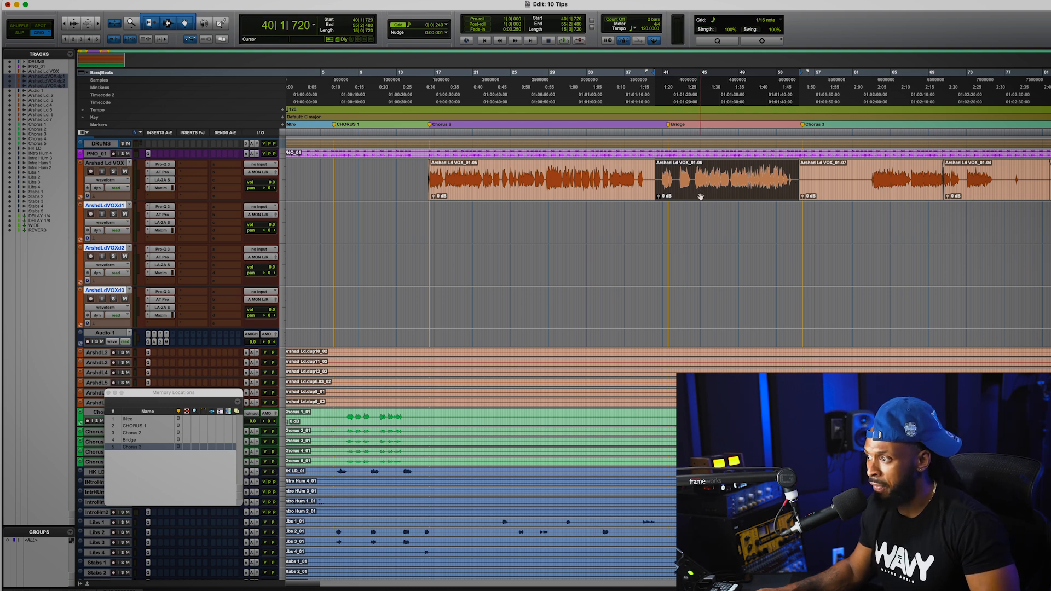
left_click_drag(701, 196, 763, 212)
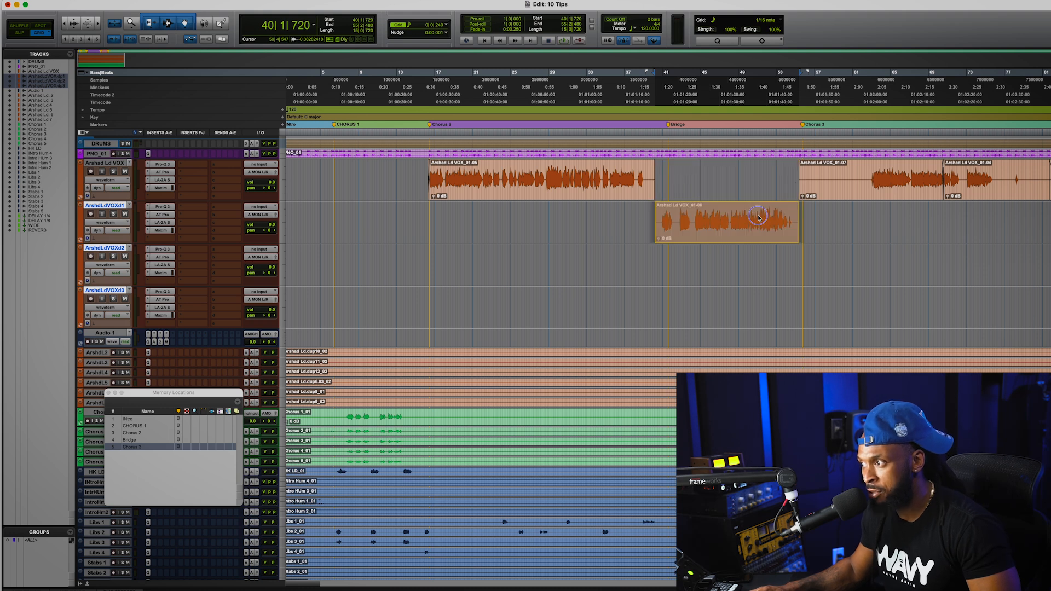
left_click(728, 230)
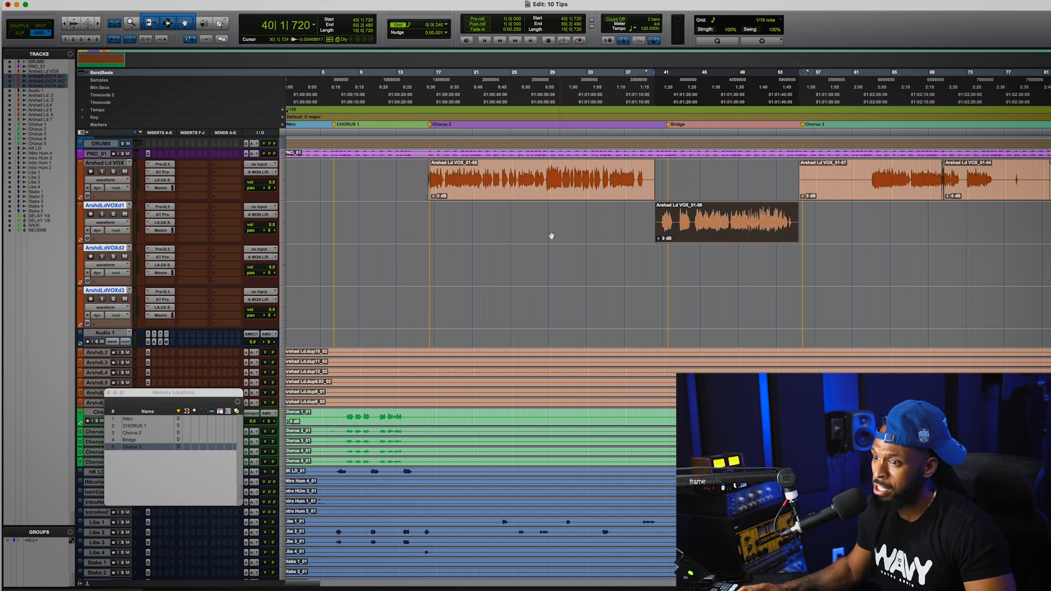
Add a low cut at about 118 Hz in the Pro-Q 3 of the first duplicate vocal track and close the plug-in
left_click(163, 208)
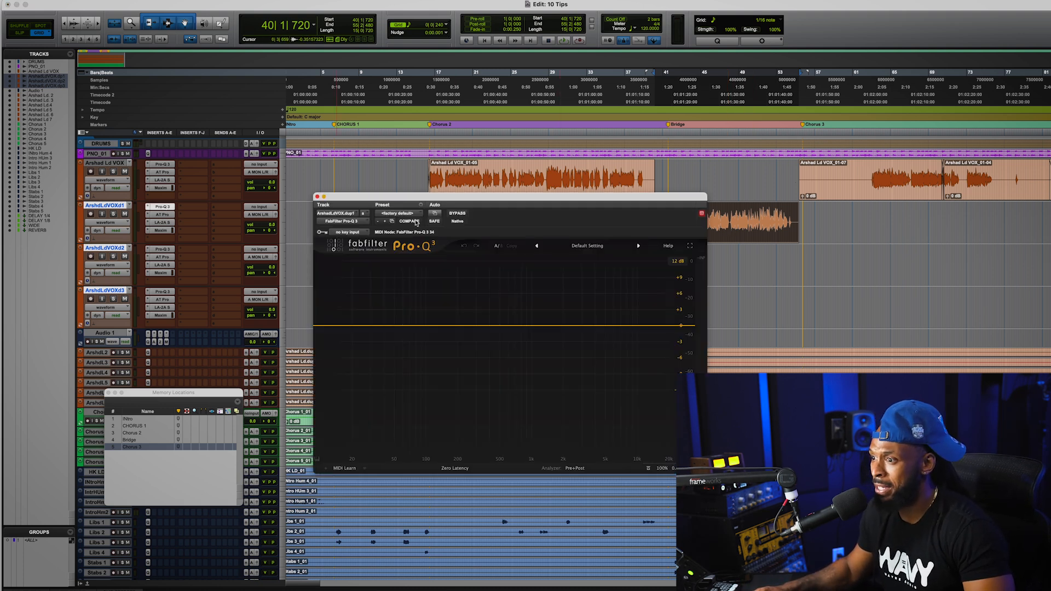
left_click_drag(422, 205, 392, 261)
left_click_drag(298, 377, 317, 382)
left_click_drag(375, 383, 403, 385)
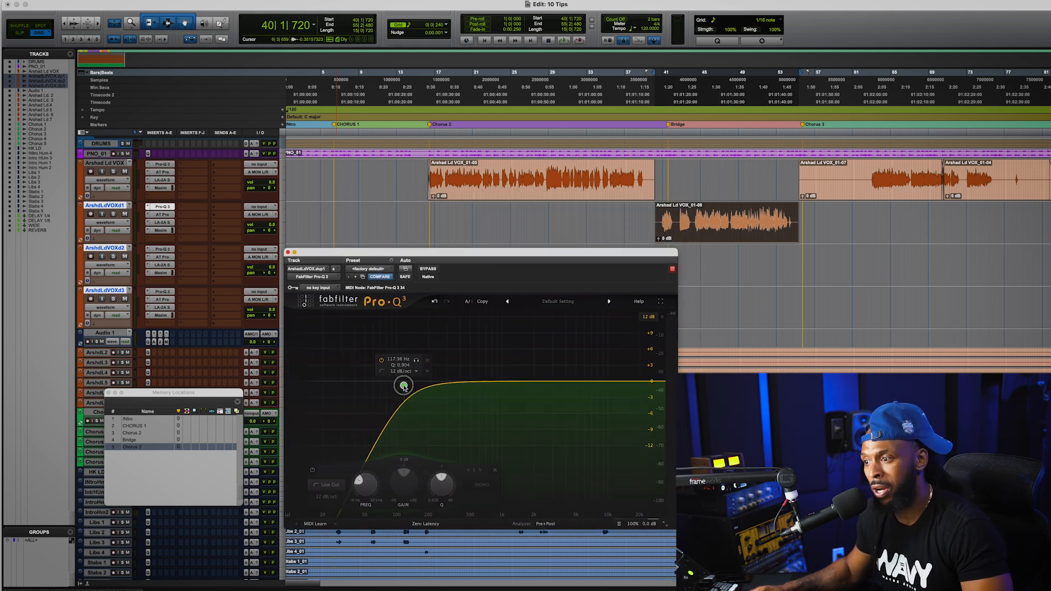
left_click(288, 252)
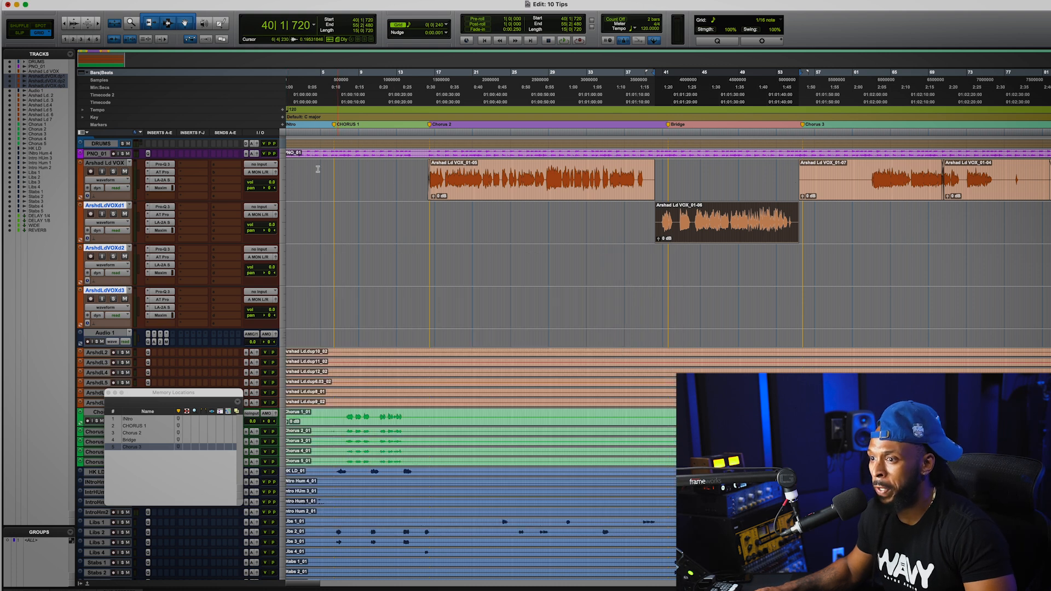
left_click(522, 173)
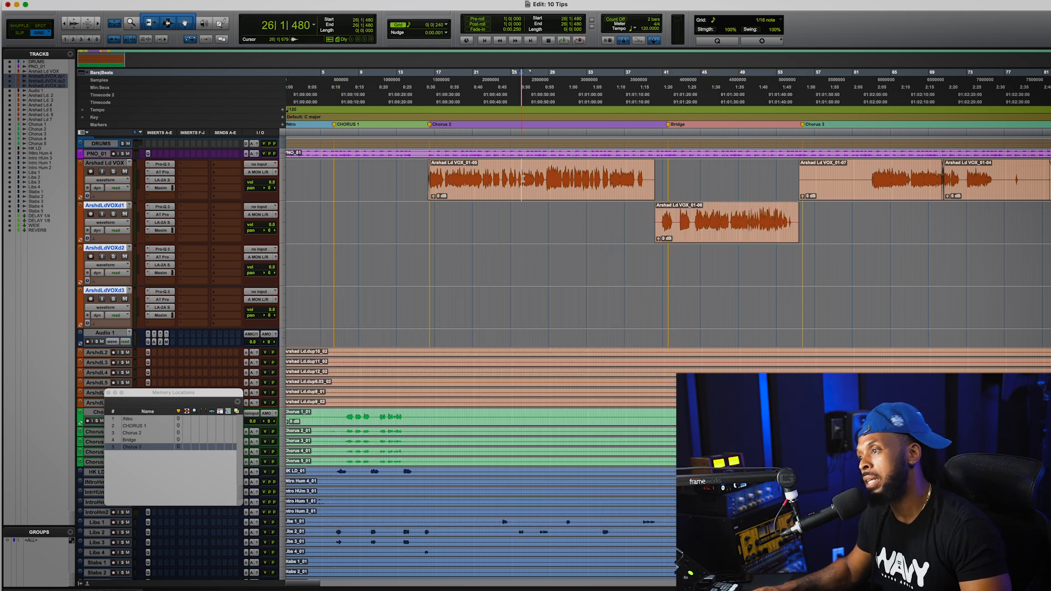
scroll(725, 191, "down", 1)
scroll(725, 191, "up", 1)
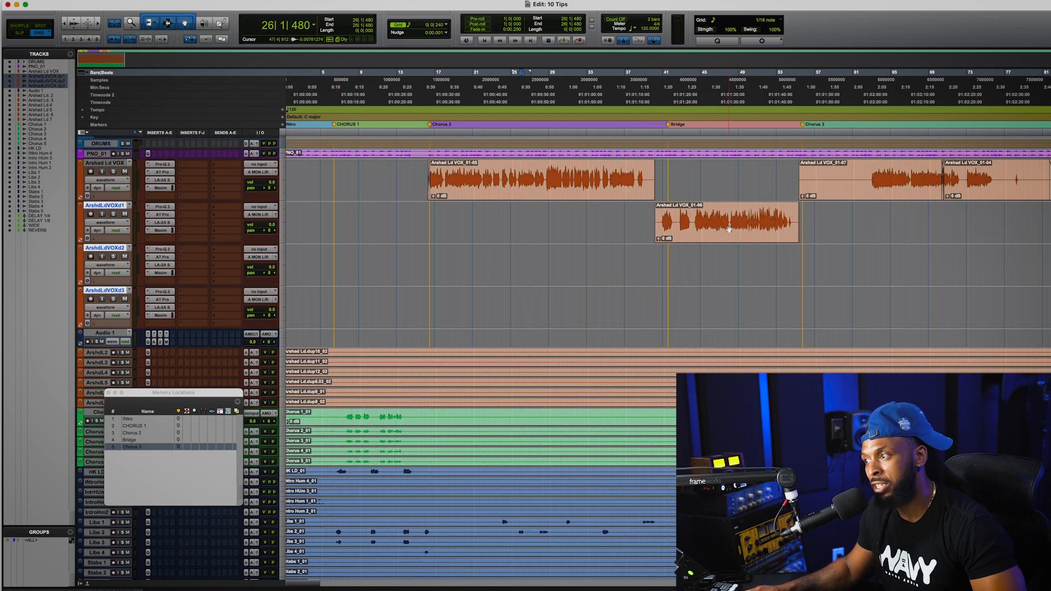
left_click(725, 225)
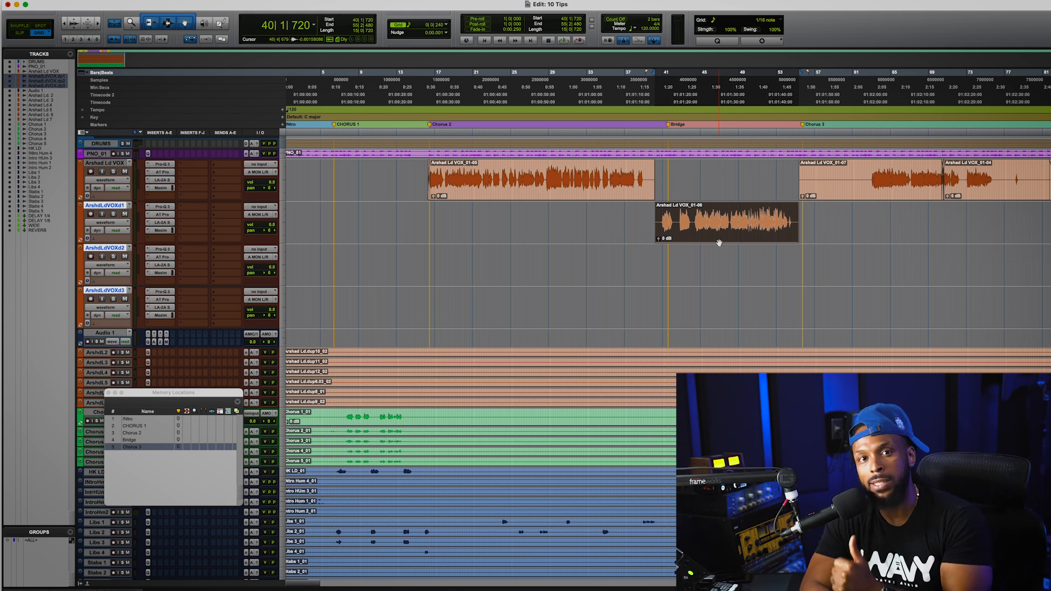
left_click(588, 206)
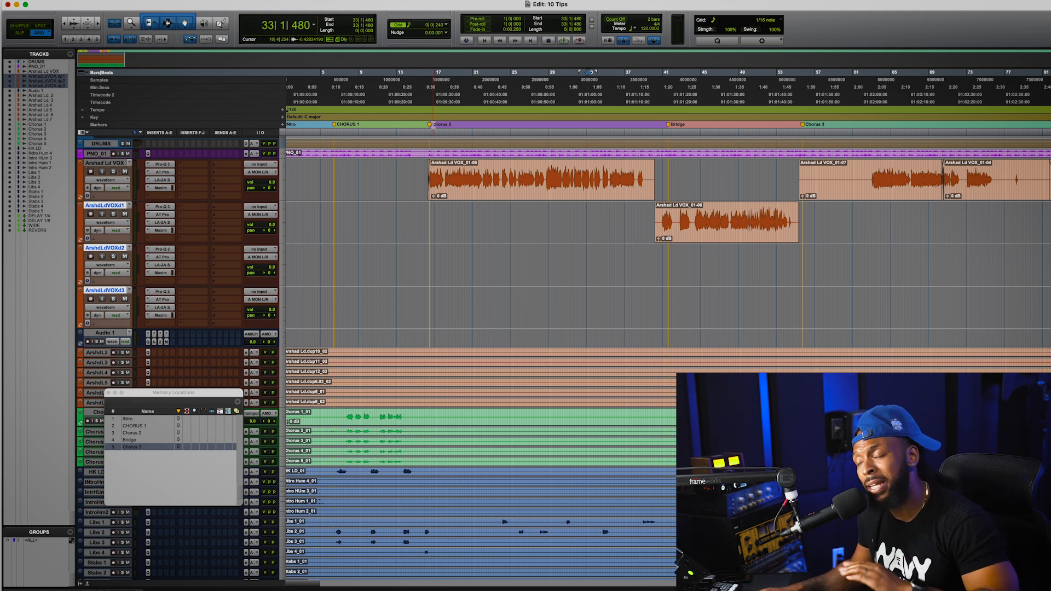
Set the grid value to 1 bar and increase the height of the PNO_01 track
left_click(417, 25)
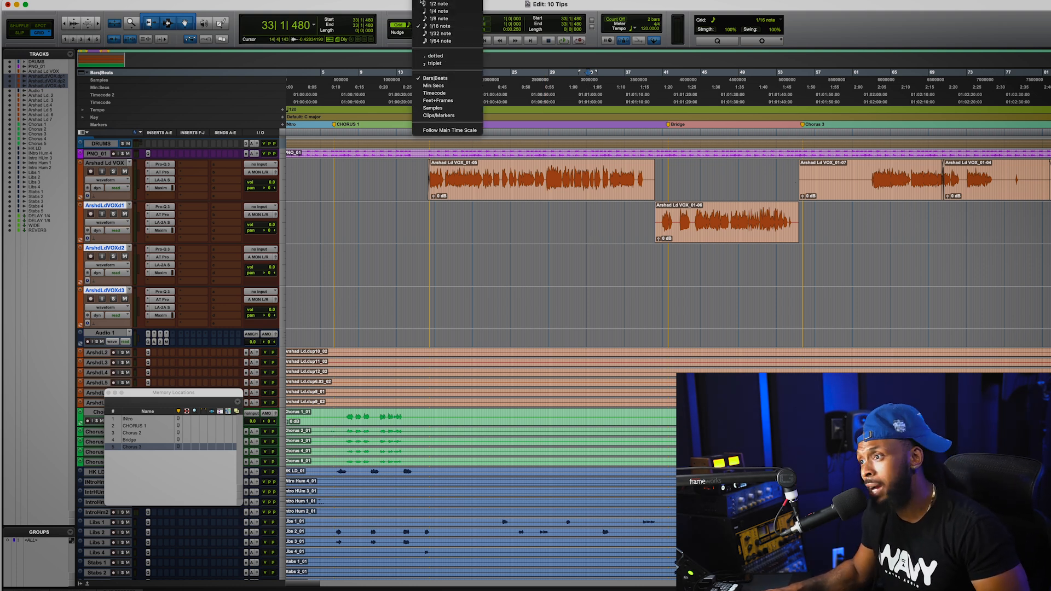
left_click(422, 2)
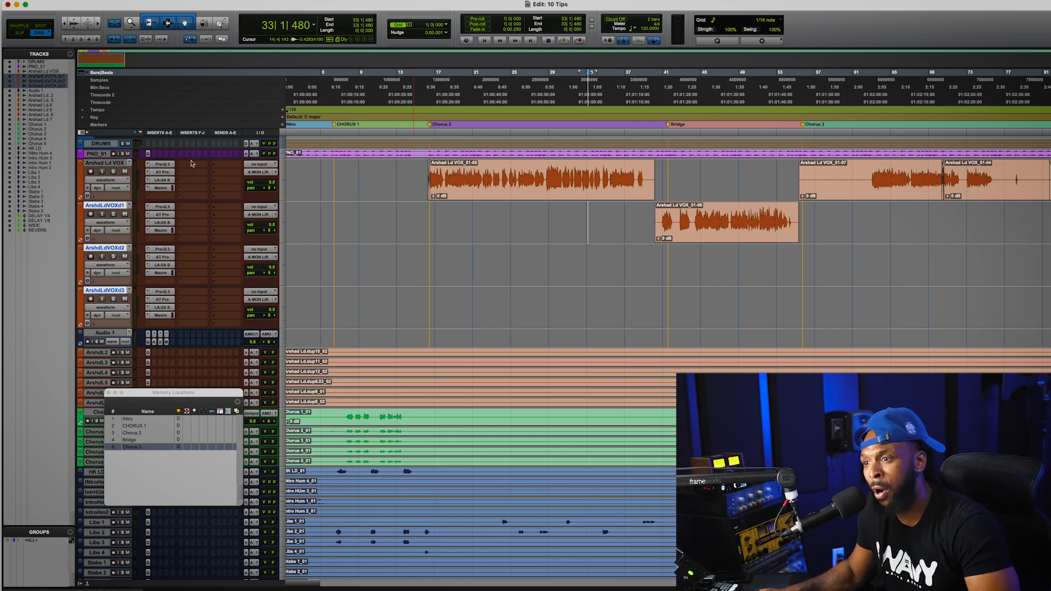
left_click_drag(190, 158, 199, 191)
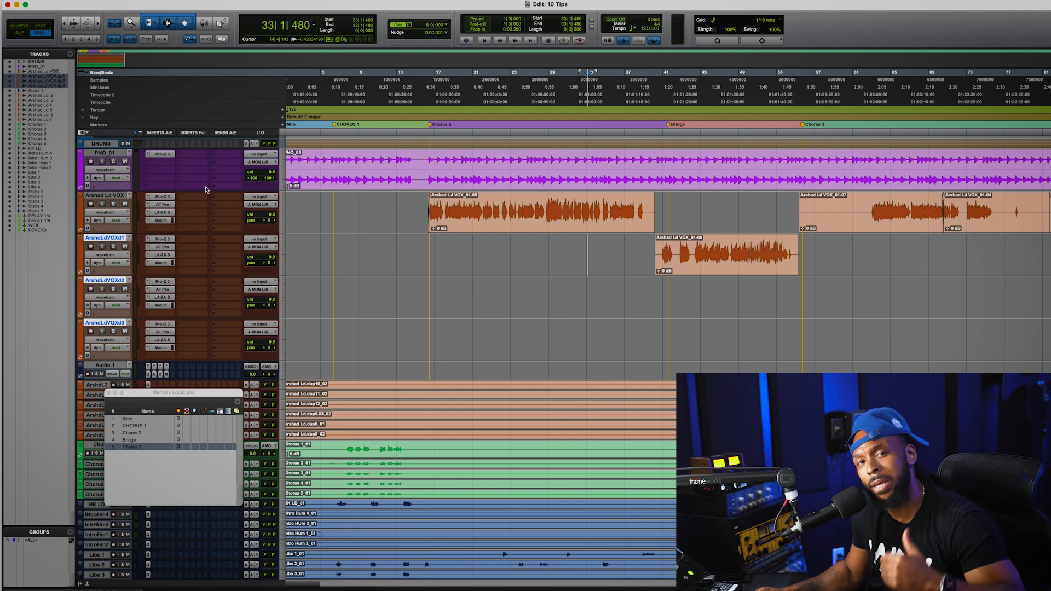